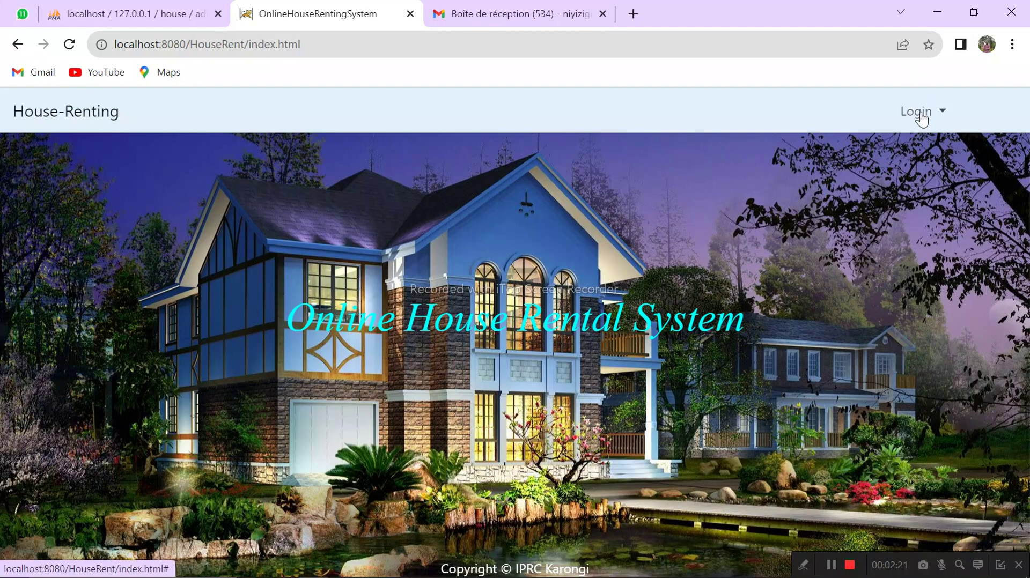
Step: Go to the Landlord Login page from the Login dropdown
{"action": "left_click", "coordinate": [922, 117]}
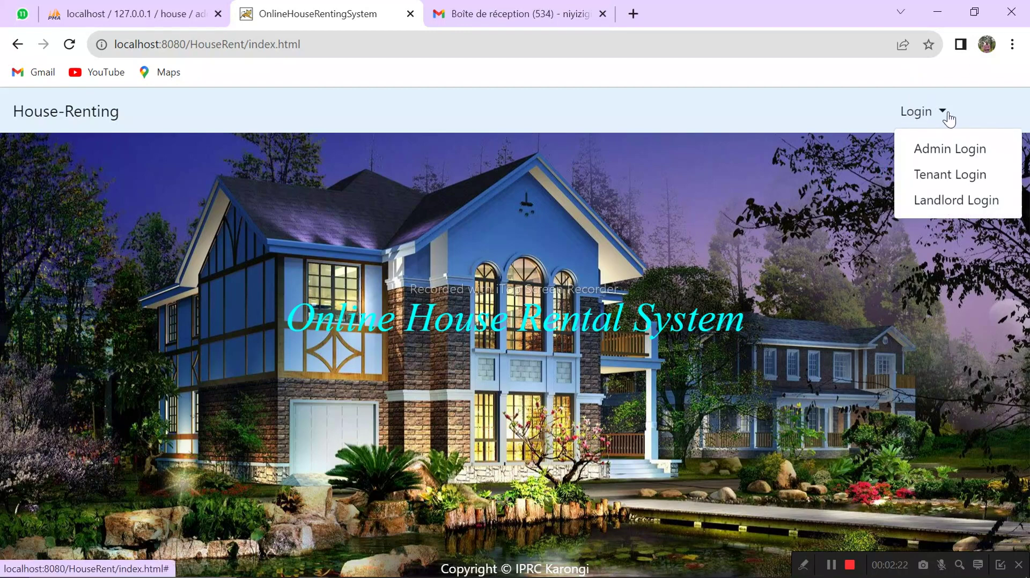
{"action": "left_click", "coordinate": [936, 202]}
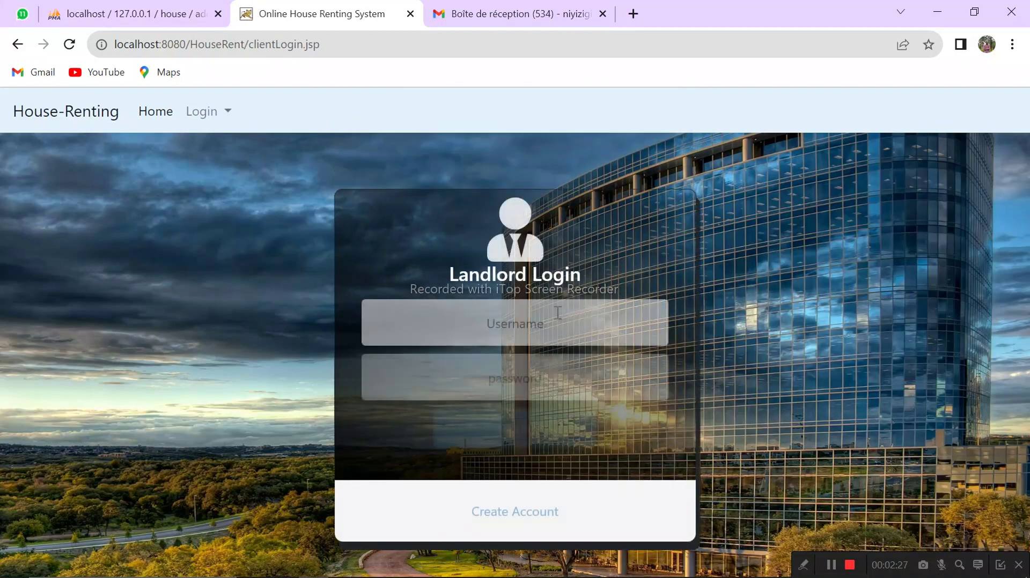
Step: Start a new landlord account and enter the first and last name
{"action": "left_click", "coordinate": [514, 526]}
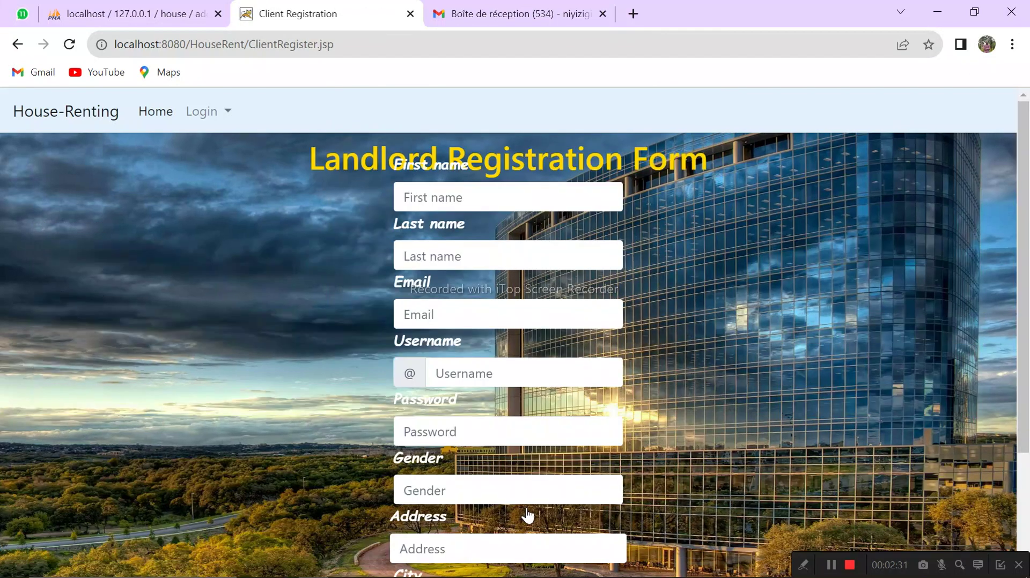
{"action": "left_click", "coordinate": [475, 200]}
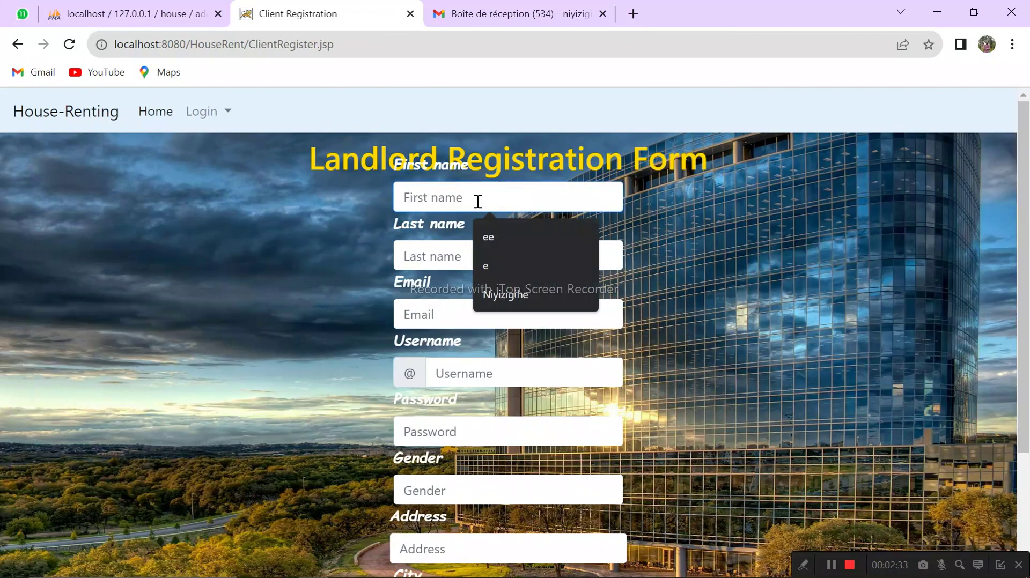
{"action": "type", "text": "e"}
{"action": "key", "text": "BackSpace"}
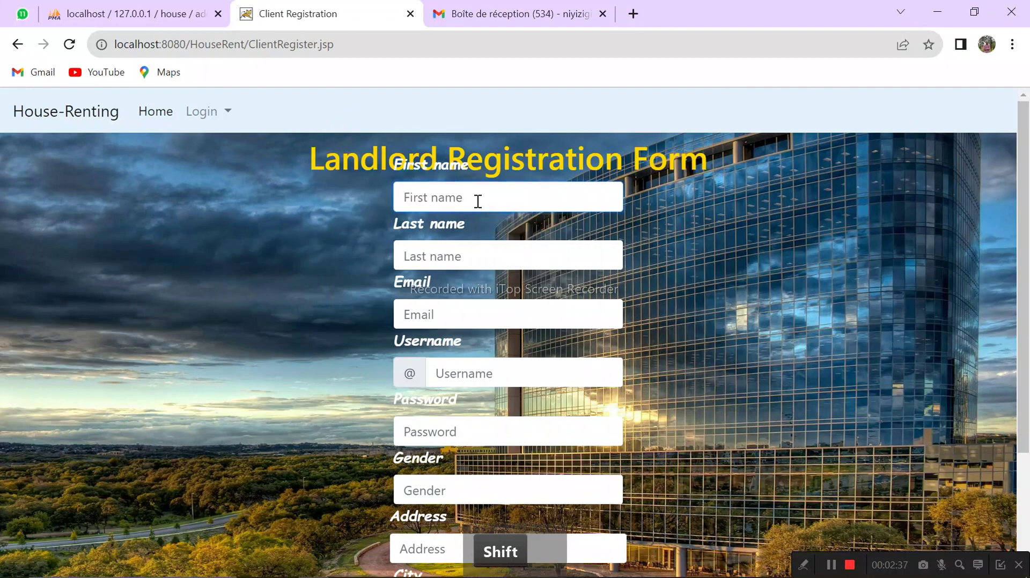
{"action": "type", "text": "WLIE"}
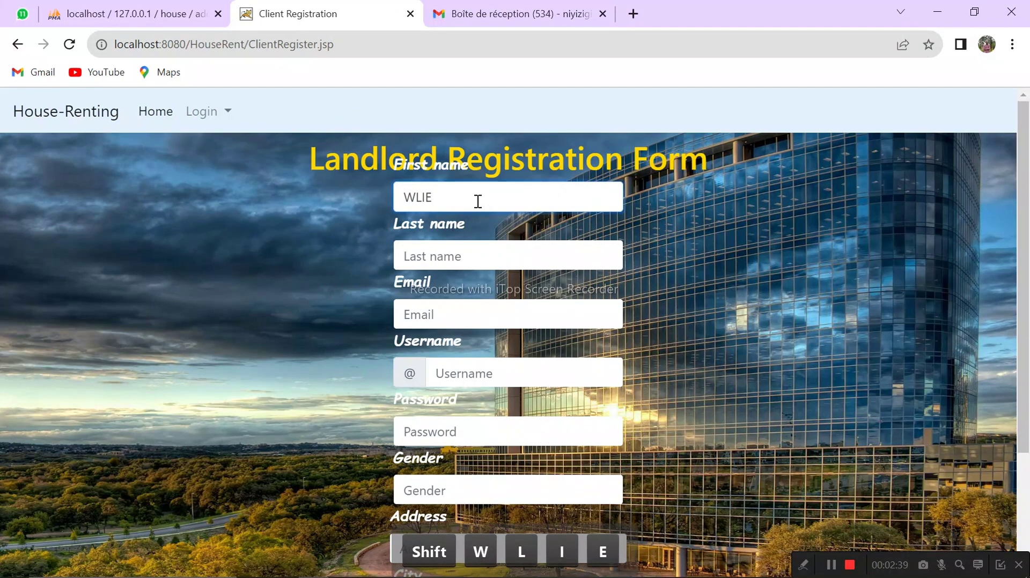
{"action": "key", "text": "BackSpace"}
{"action": "key", "text": "BackSpace"}
{"action": "key", "text": "BackSpace"}
{"action": "key", "text": "BackSpace"}
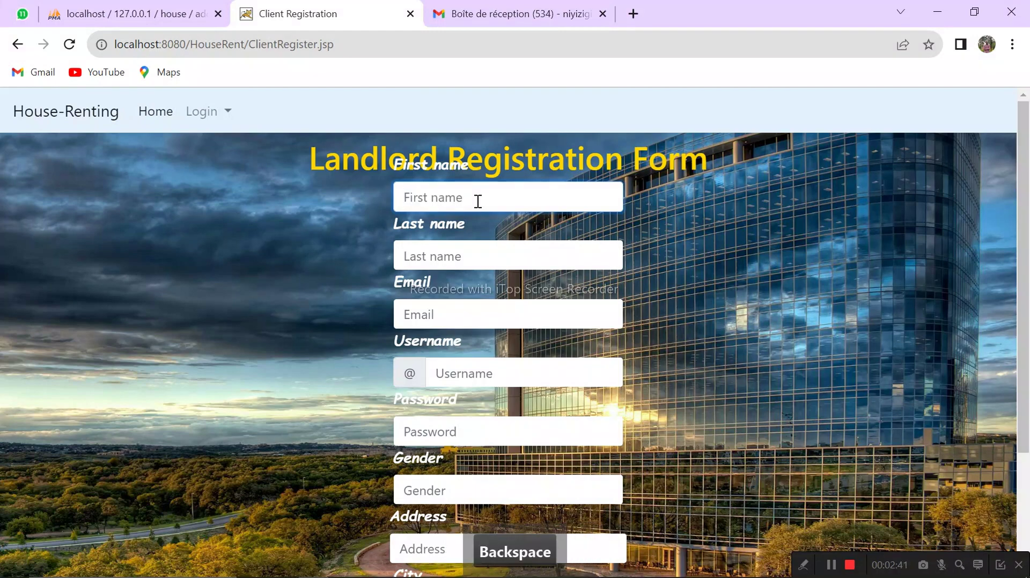
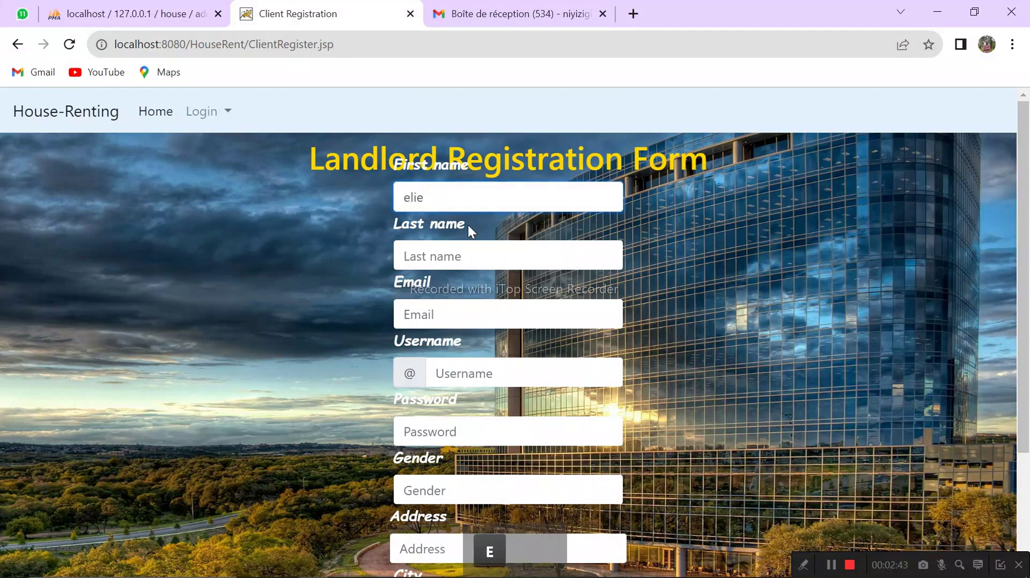
{"action": "left_click", "coordinate": [457, 249]}
{"action": "type", "text": "t"}
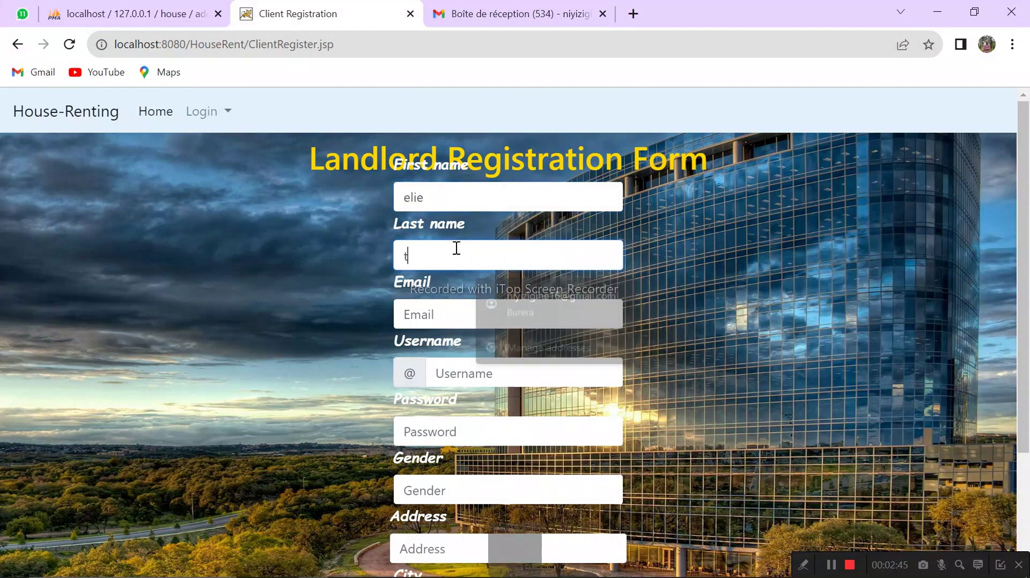
{"action": "key", "text": "BackSpace"}
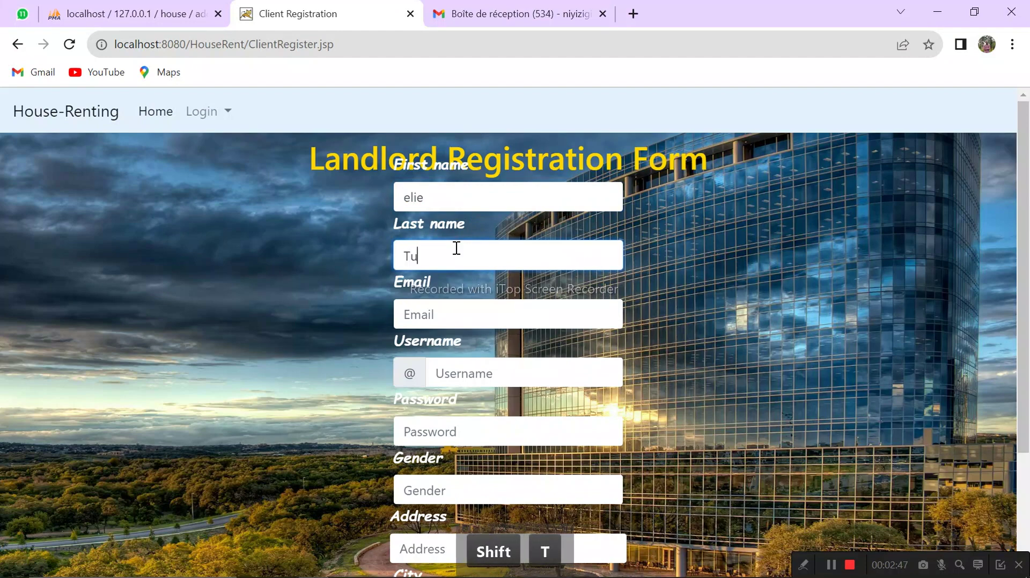
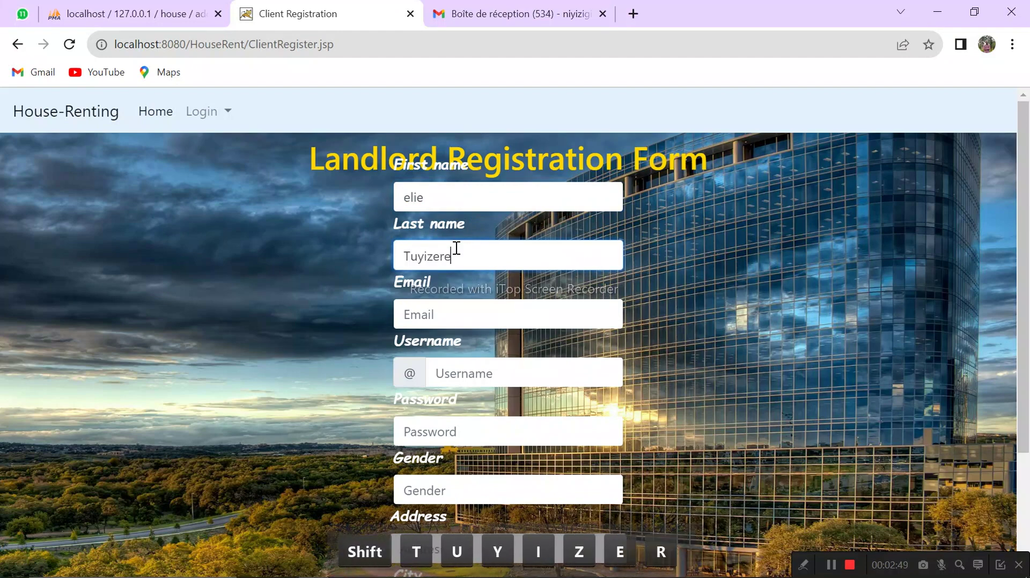
Step: Fill the email field with the browser's suggested address
{"action": "left_click", "coordinate": [430, 316]}
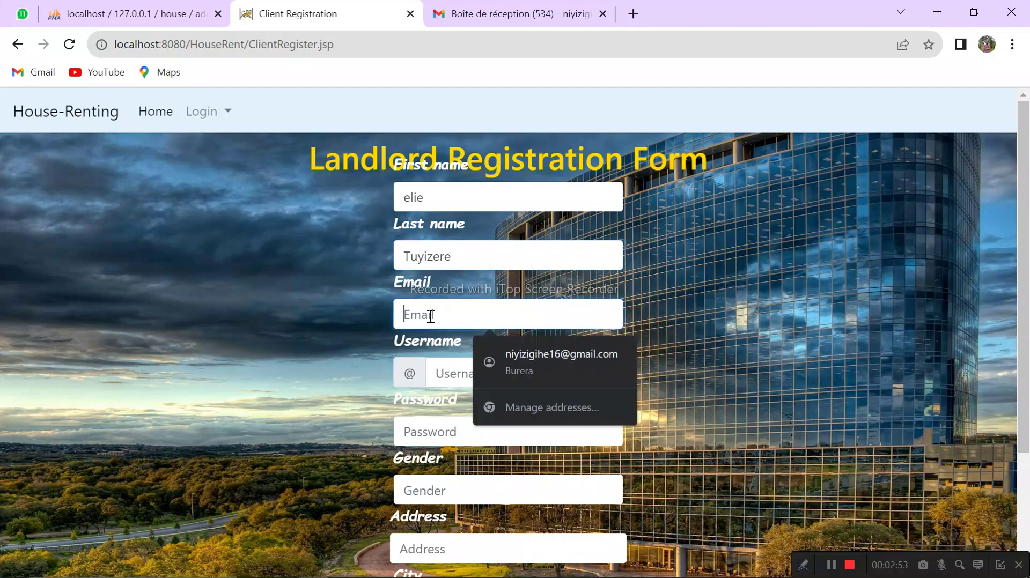
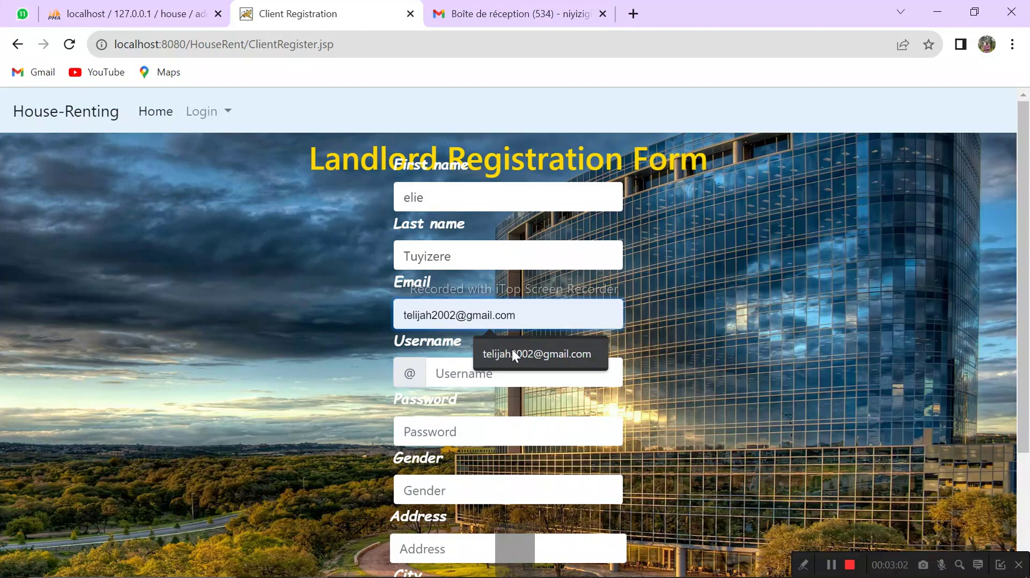
{"action": "left_click", "coordinate": [744, 274]}
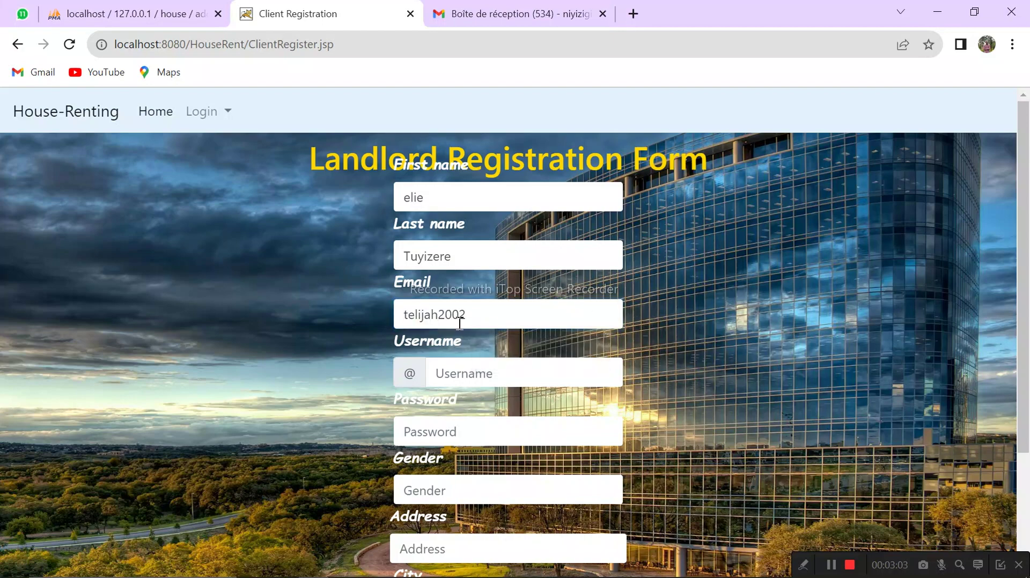
{"action": "left_click", "coordinate": [482, 314]}
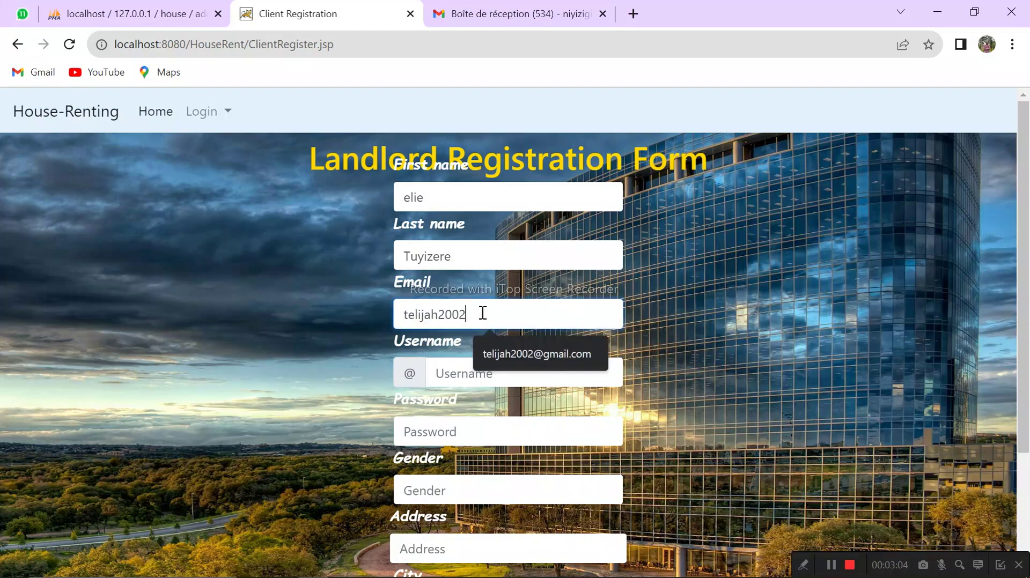
{"action": "left_click", "coordinate": [500, 356]}
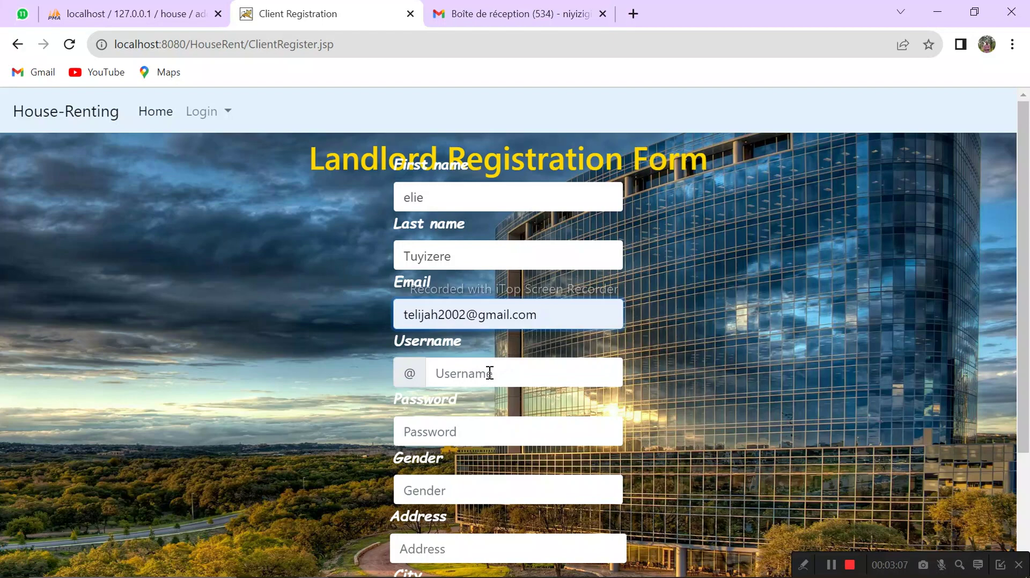
Step: Enter the username and password, and set gender to male
{"action": "left_click", "coordinate": [490, 374]}
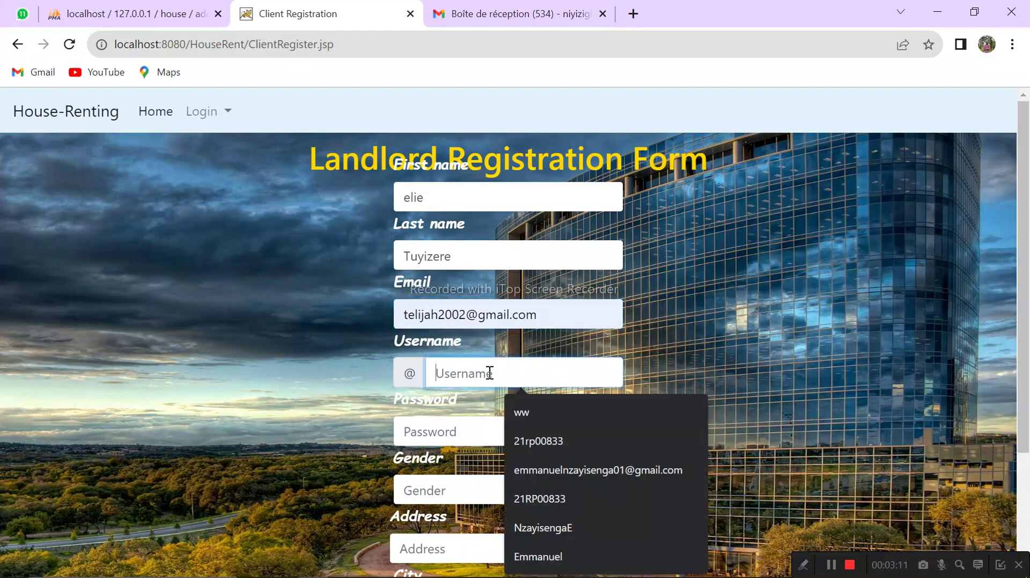
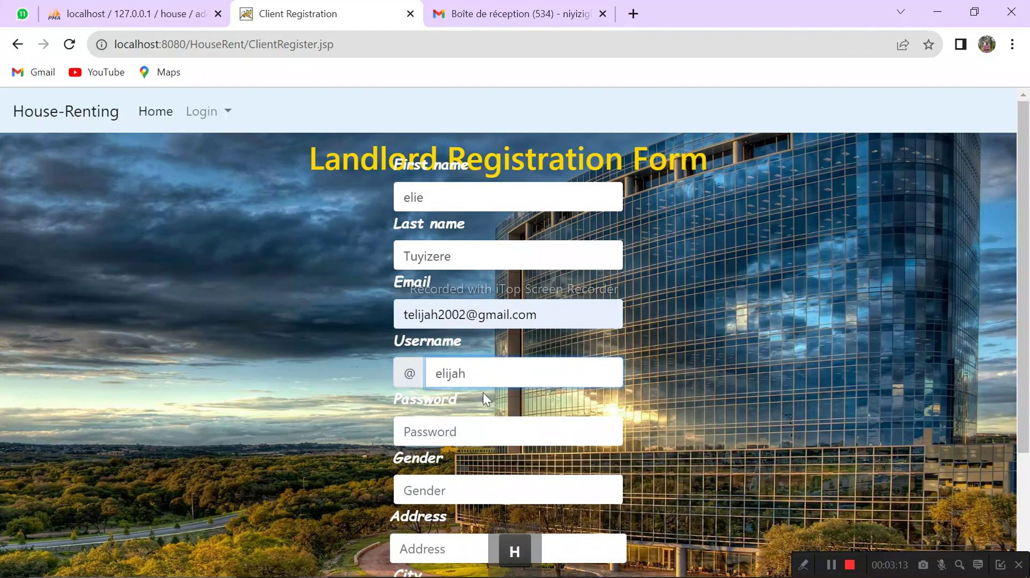
{"action": "left_click", "coordinate": [463, 425]}
{"action": "type", "text": "iii"}
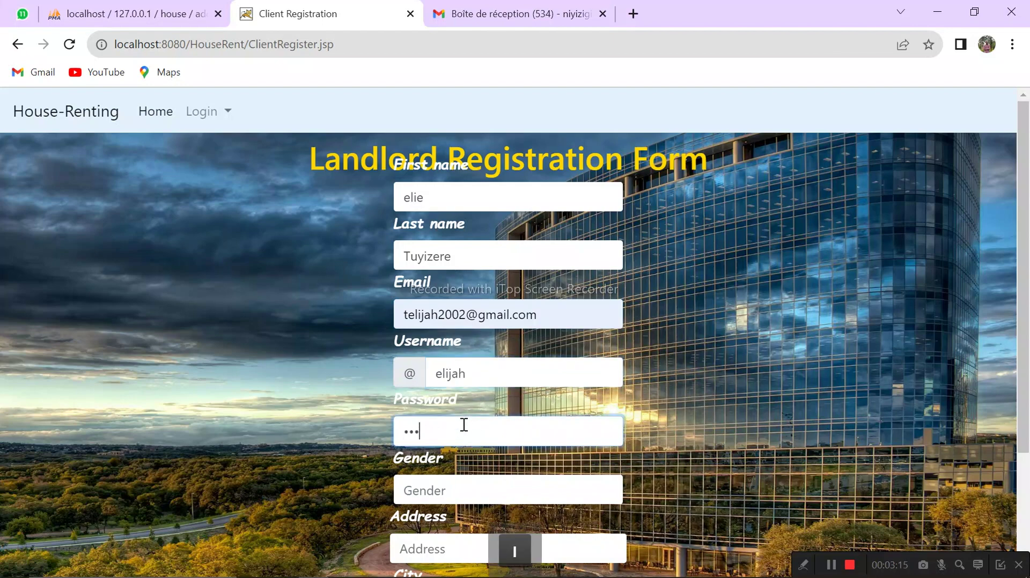
{"action": "type", "text": "jah"}
{"action": "left_click", "coordinate": [452, 494]}
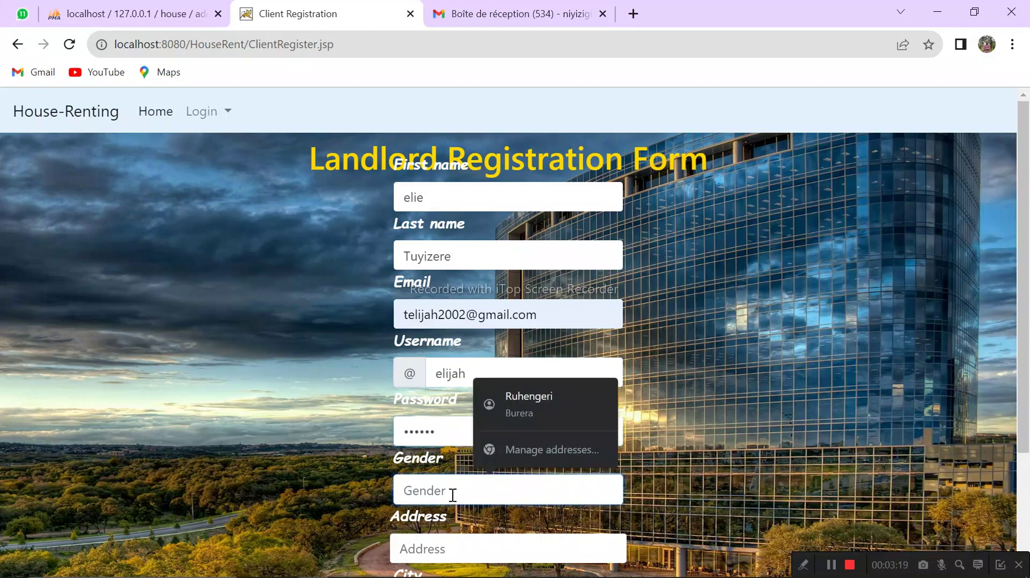
{"action": "type", "text": "ma"}
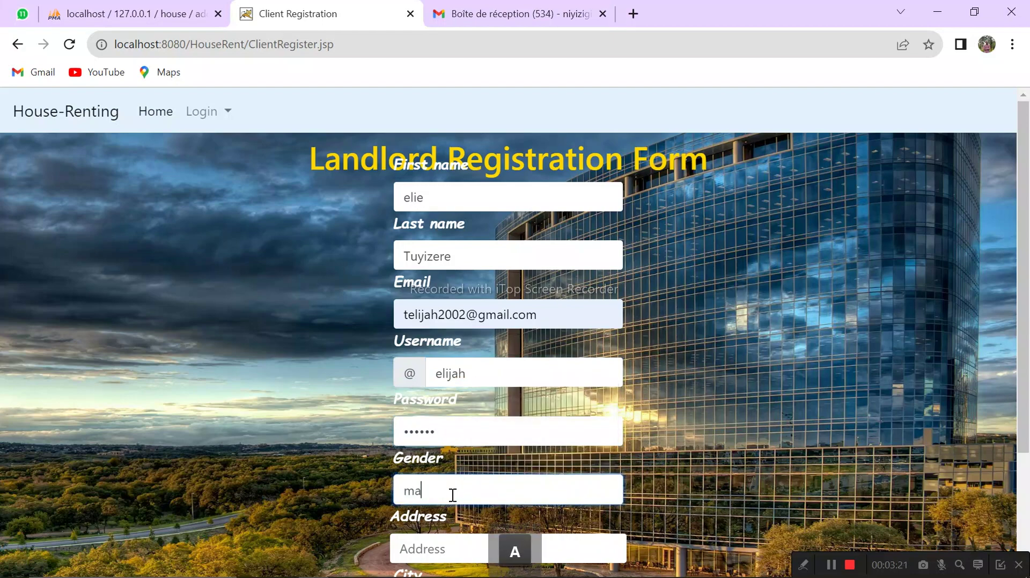
{"action": "type", "text": "le"}
Step: Enter the registrant's address and the city kabarore
{"action": "left_click_drag", "start_coordinate": [1024, 325], "coordinate": [1009, 444]}
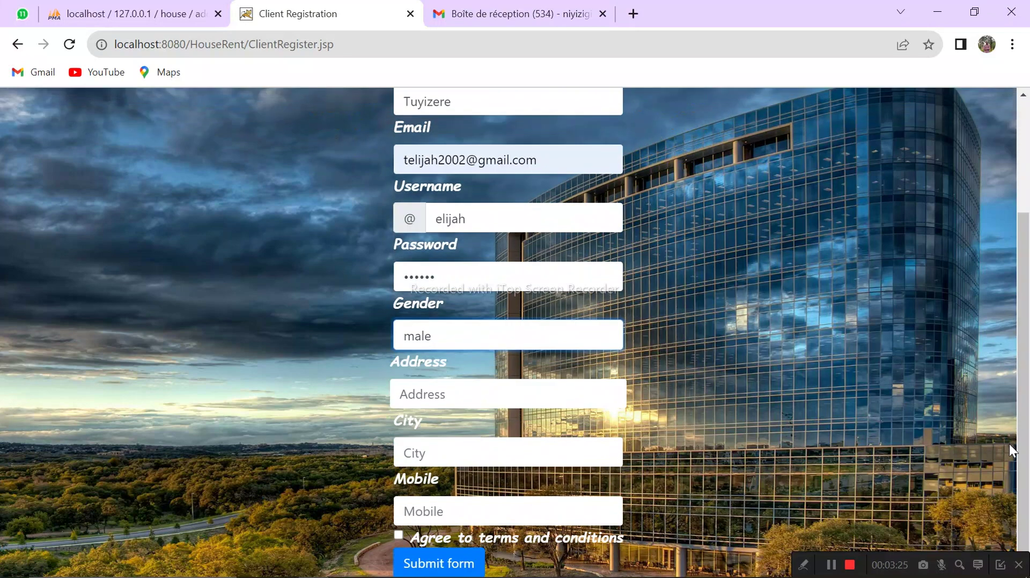
{"action": "left_click", "coordinate": [438, 394]}
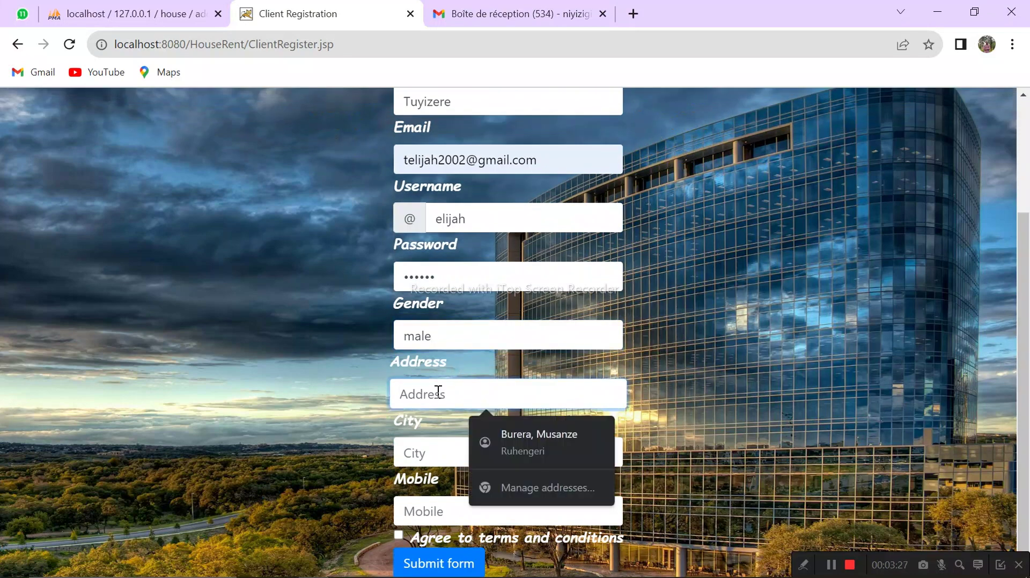
{"action": "type", "text": "Gatsib"}
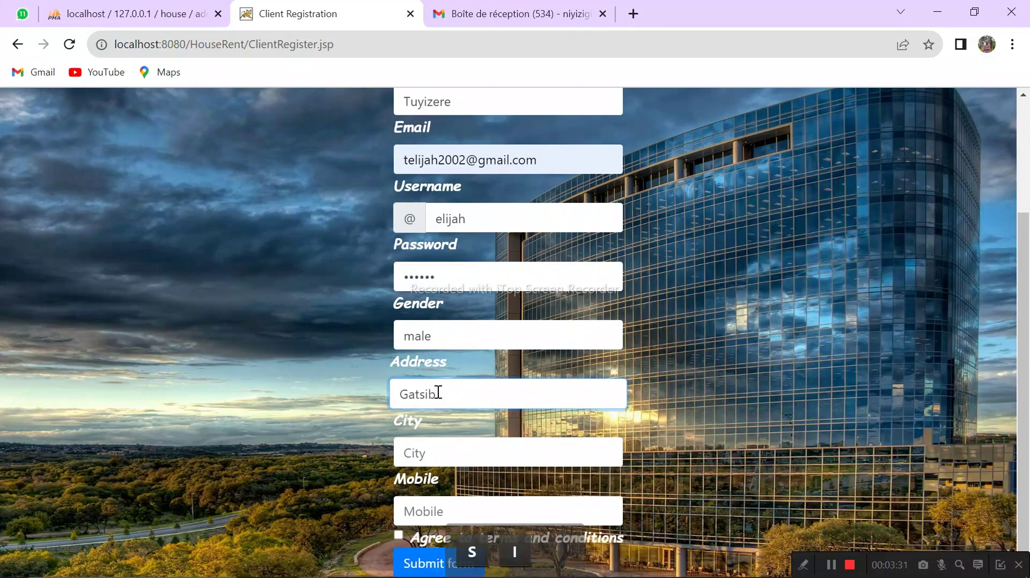
{"action": "type", "text": "o"}
{"action": "key", "text": "BackSpace"}
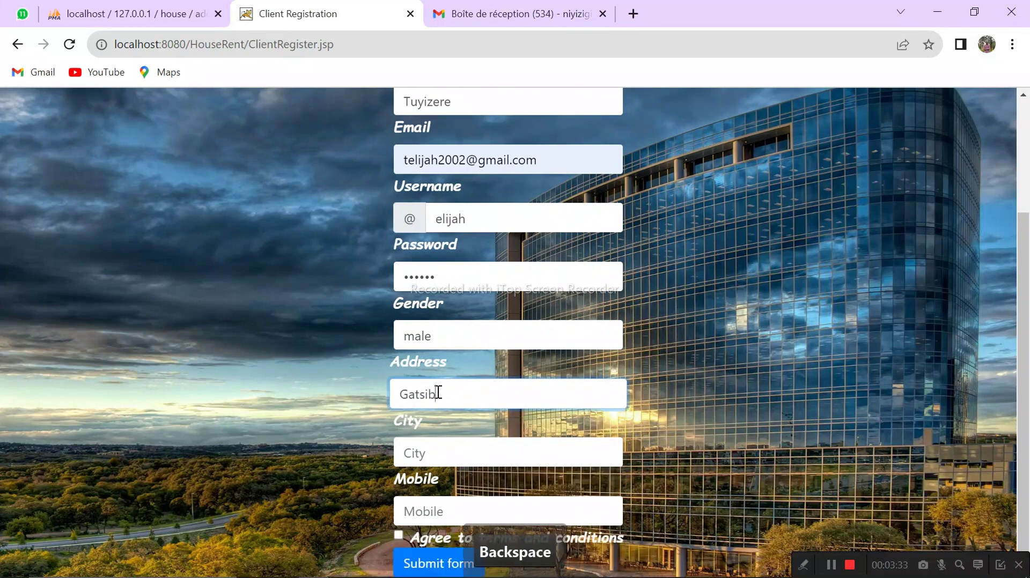
{"action": "type", "text": "o"}
{"action": "left_click", "coordinate": [434, 447]}
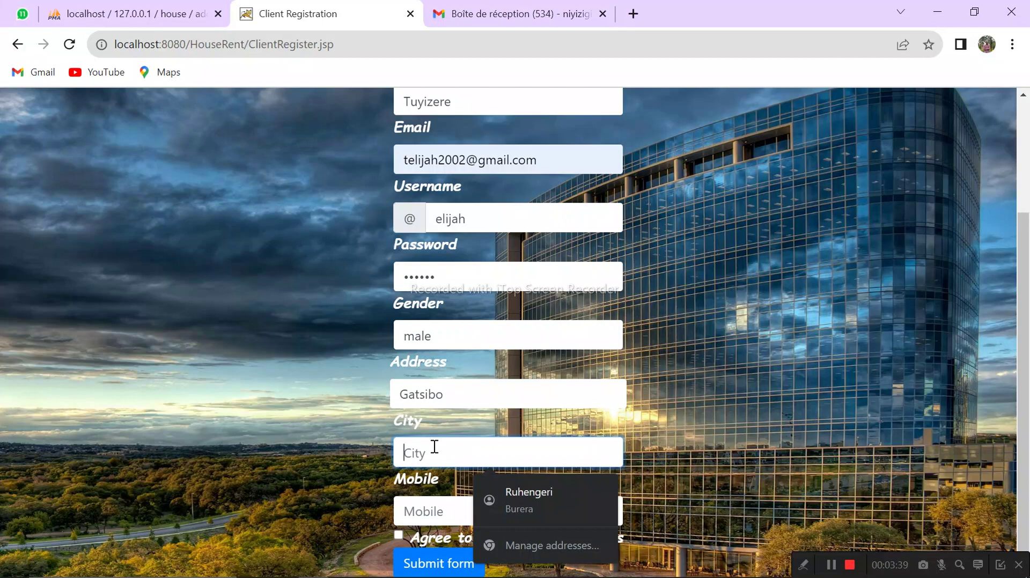
{"action": "type", "text": "kaa"}
{"action": "key", "text": "BackSpace"}
{"action": "type", "text": "n"}
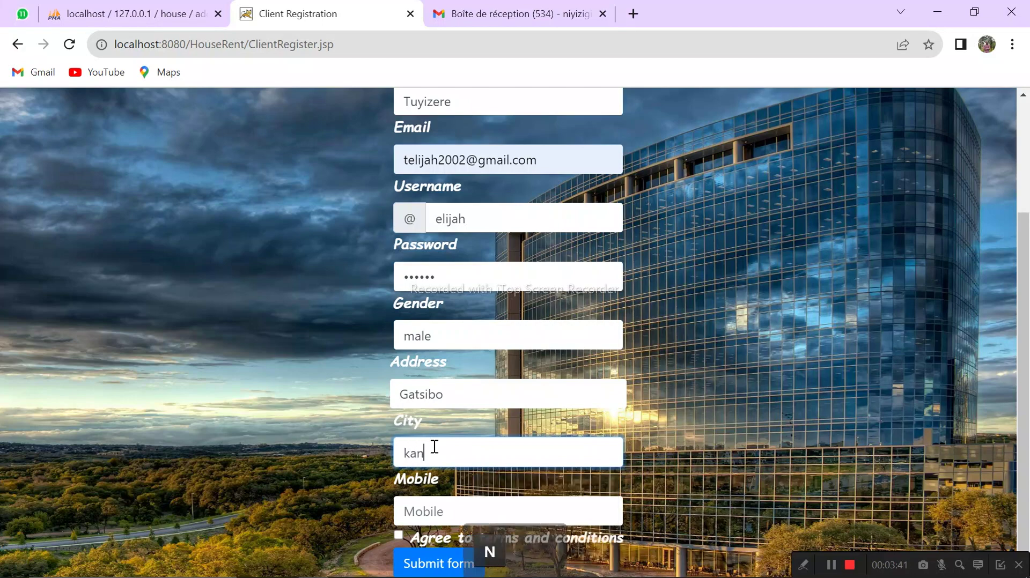
{"action": "key", "text": "BackSpace"}
{"action": "type", "text": "baa"}
{"action": "key", "text": "BackSpace"}
{"action": "type", "text": "rore"}
Step: Enter the mobile number, accept the terms, and submit the registration
{"action": "left_click", "coordinate": [423, 513]}
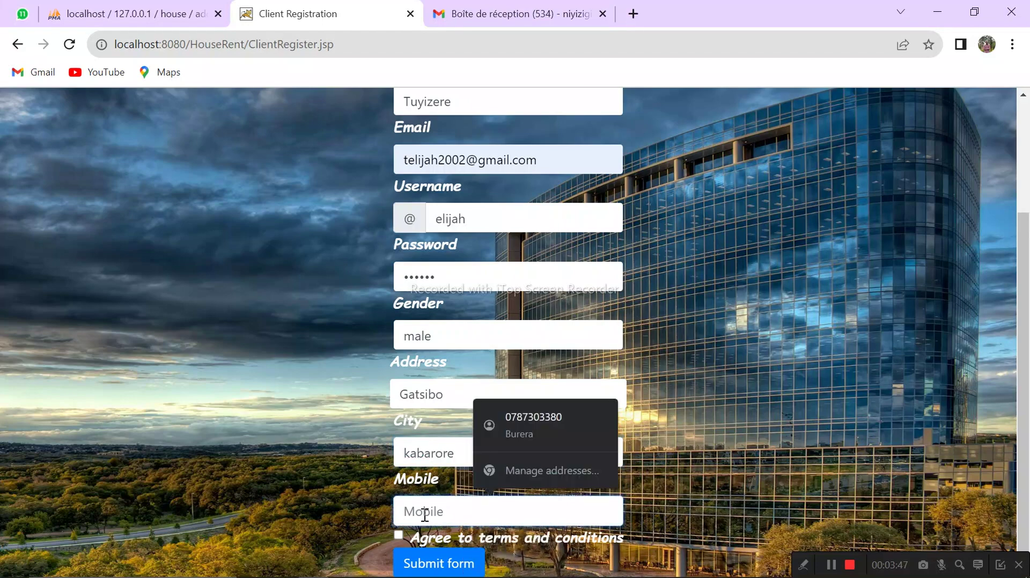
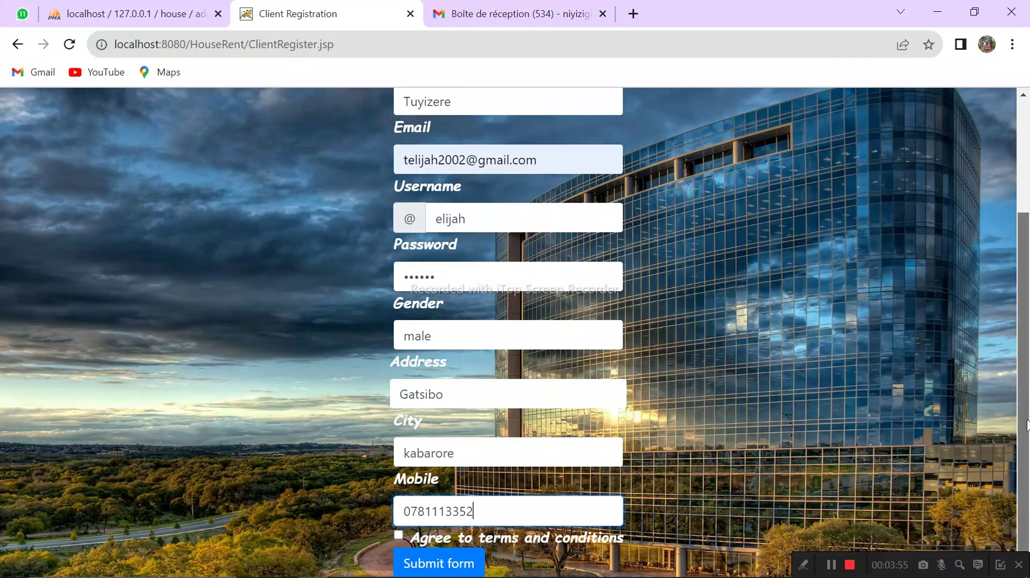
{"action": "left_click", "coordinate": [423, 539]}
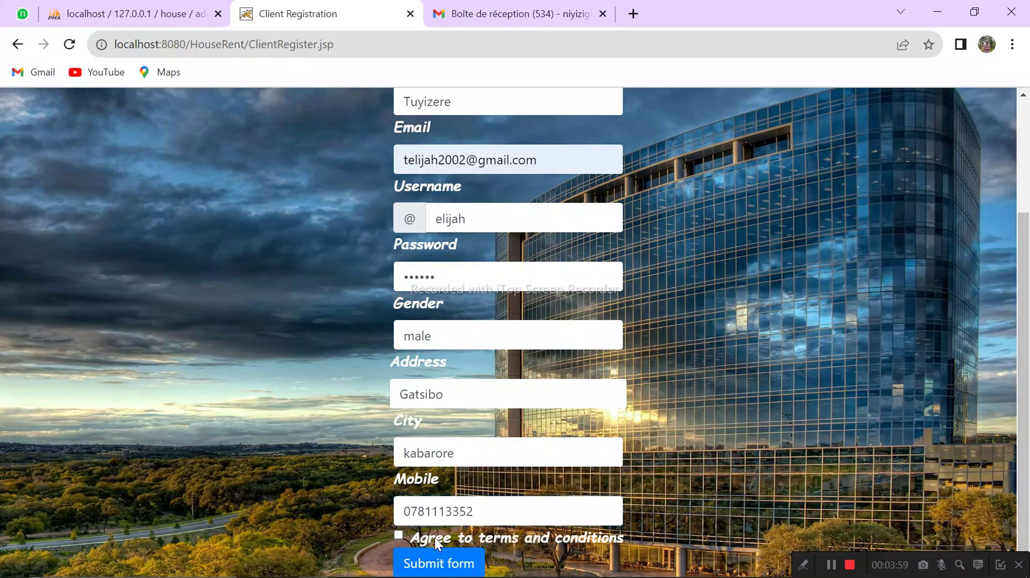
{"action": "left_click", "coordinate": [398, 535]}
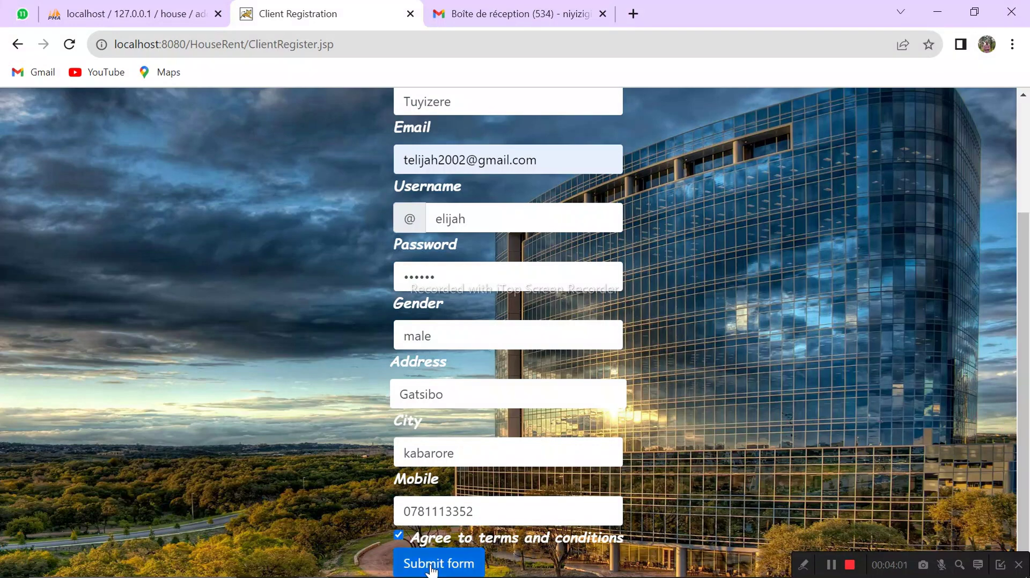
{"action": "left_click", "coordinate": [429, 568]}
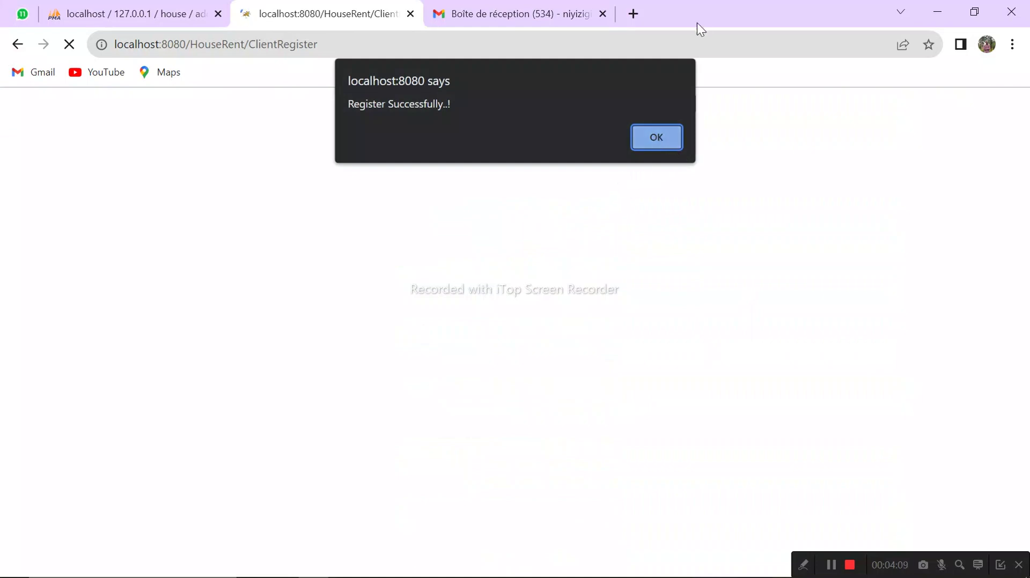
Step: Dismiss the registration alert and log in with the new landlord username and password
{"action": "left_click", "coordinate": [640, 138]}
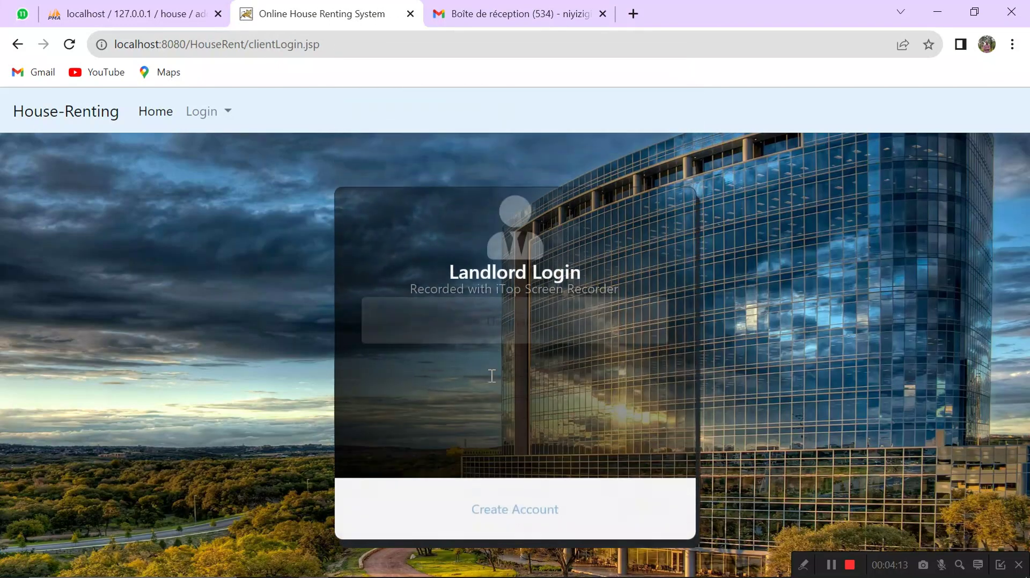
{"action": "left_click", "coordinate": [482, 321]}
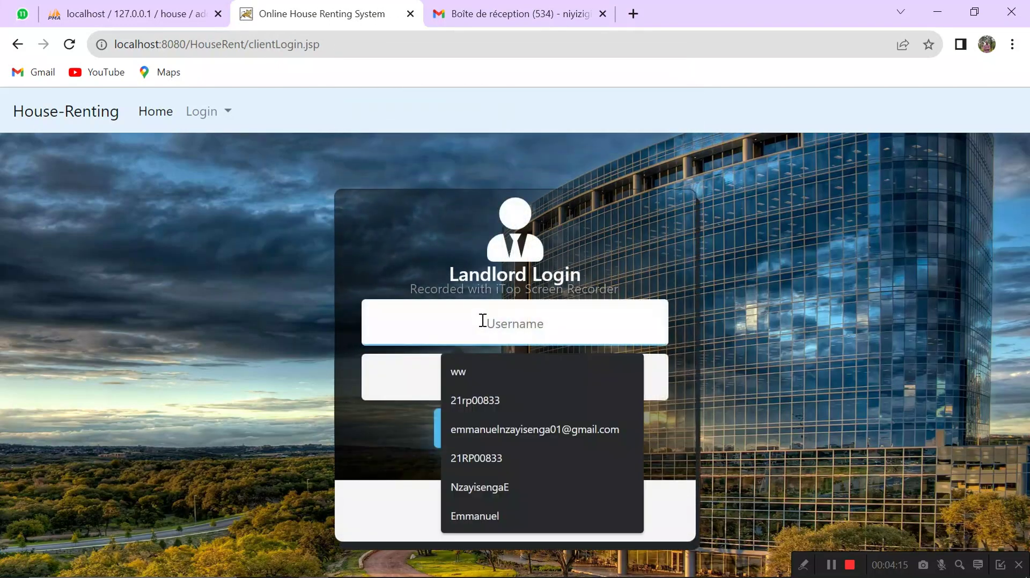
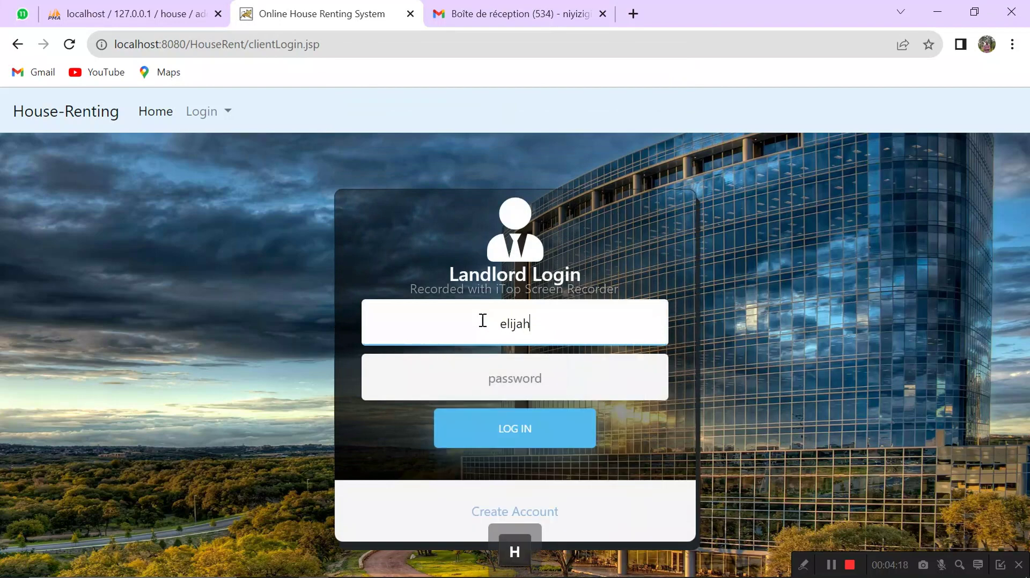
{"action": "key", "text": "Tab"}
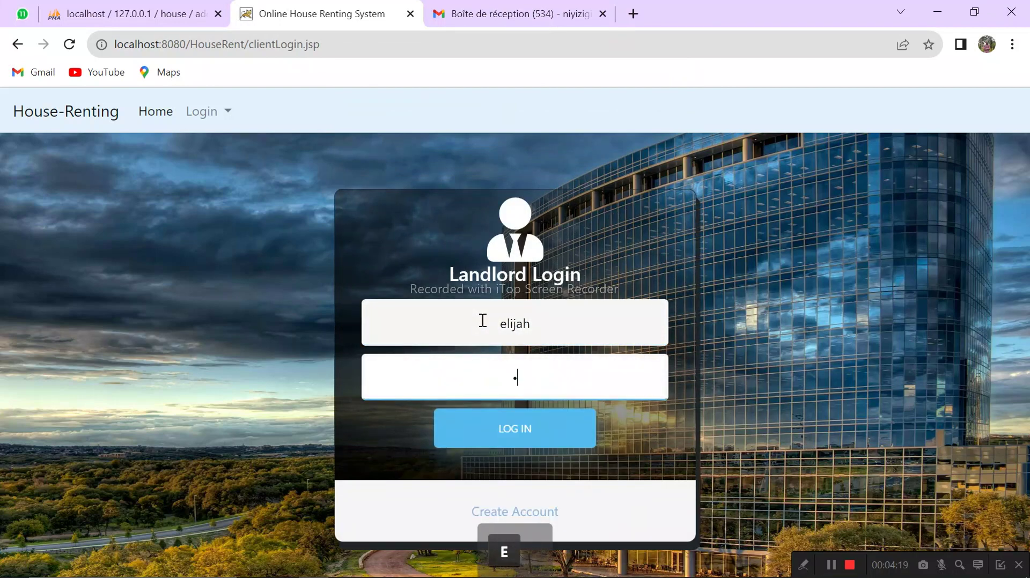
{"action": "left_click", "coordinate": [491, 440]}
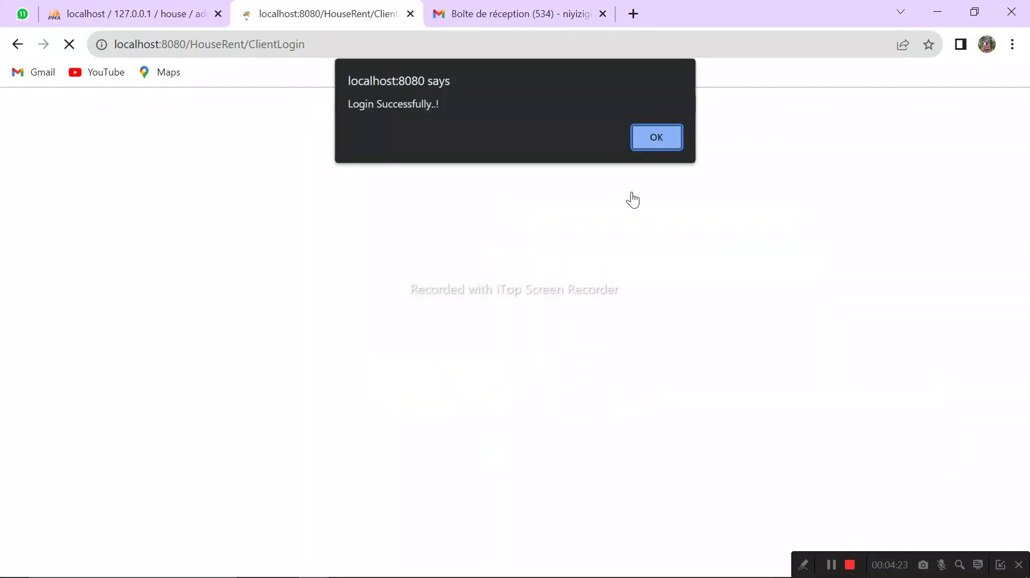
{"action": "left_click", "coordinate": [637, 139]}
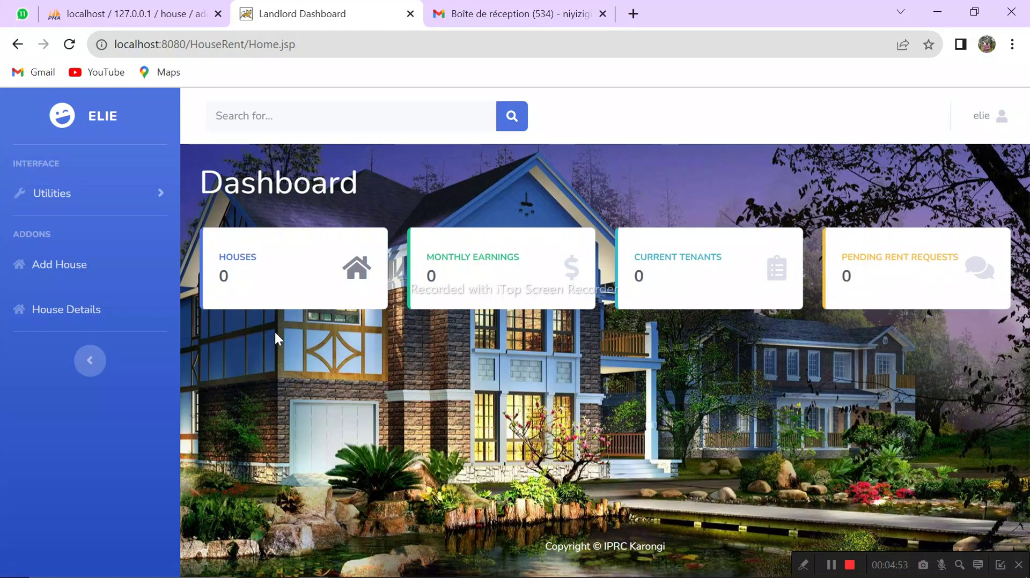
Step: Start a new house listing named ubwiza with a category and 5 bedrooms
{"action": "left_click", "coordinate": [74, 267]}
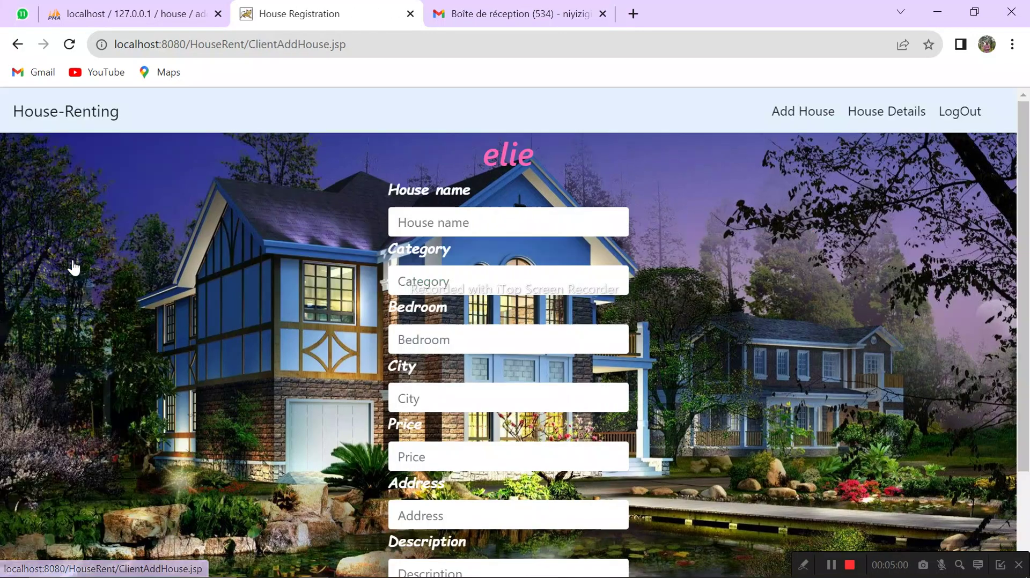
{"action": "left_click", "coordinate": [434, 219]}
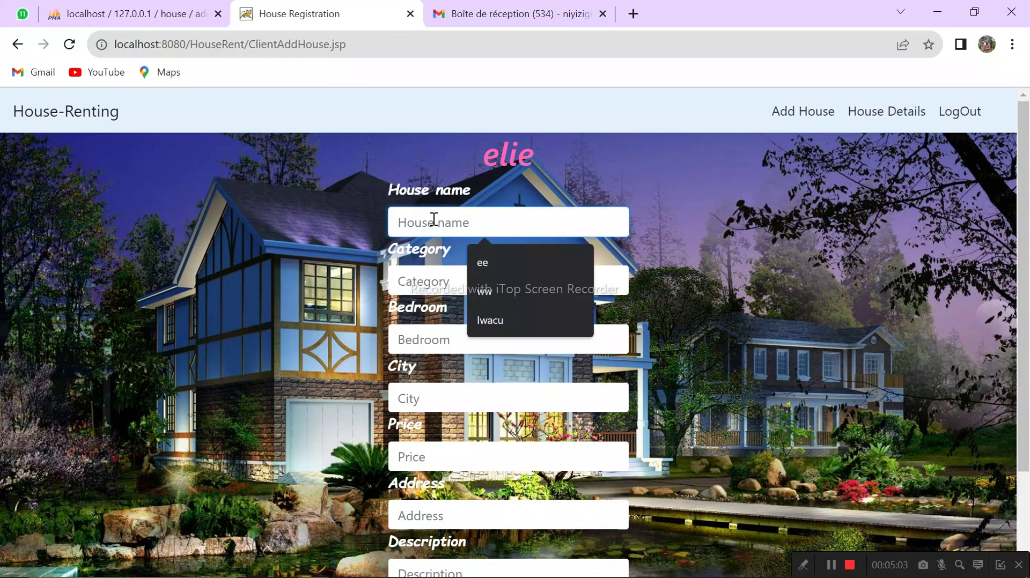
{"action": "type", "text": "ubb"}
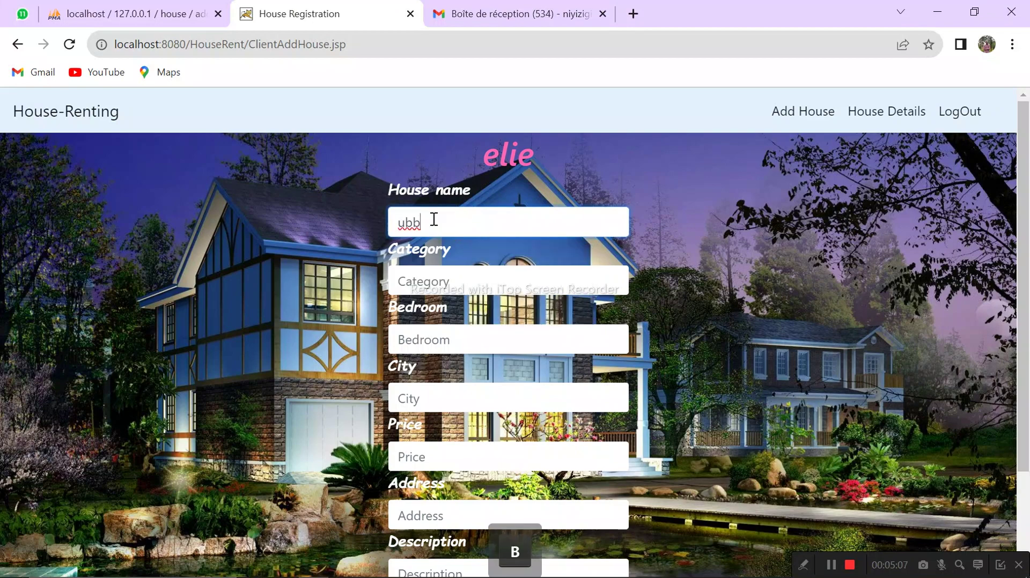
{"action": "key", "text": "BackSpace"}
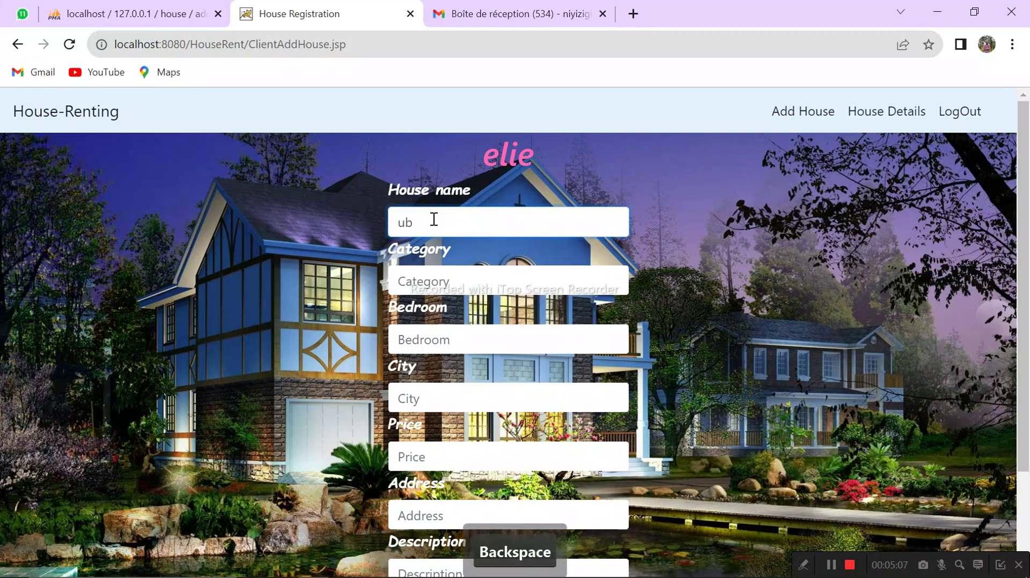
{"action": "type", "text": "wiza"}
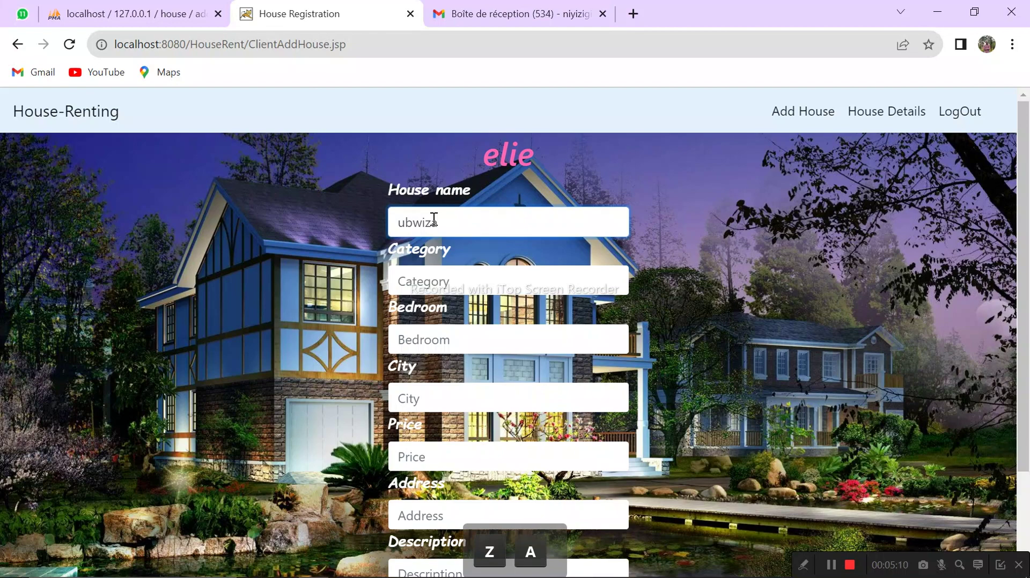
{"action": "left_click", "coordinate": [450, 279]}
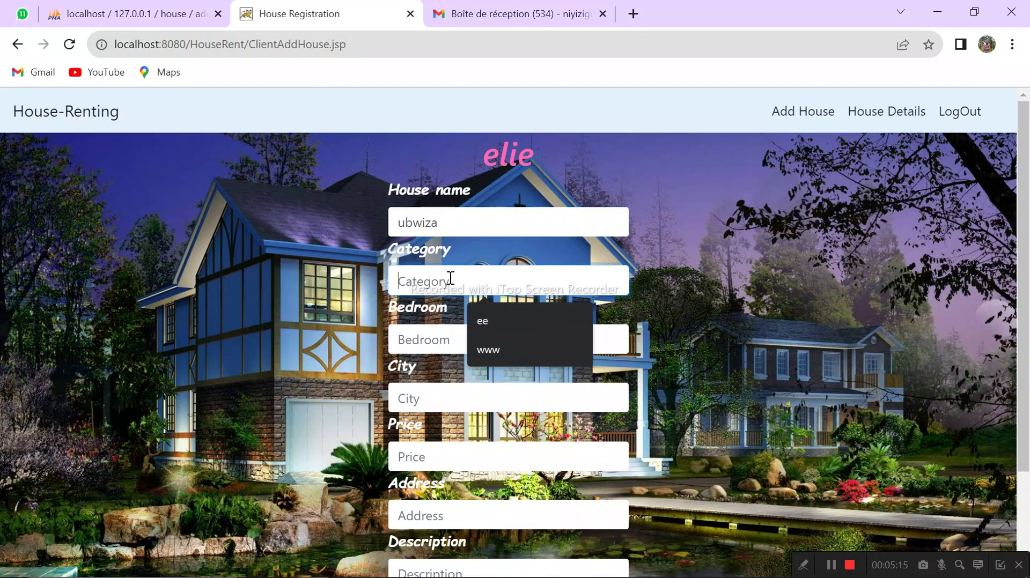
{"action": "type", "text": "ap"}
{"action": "key", "text": "BackSpace"}
{"action": "key", "text": "BackSpace"}
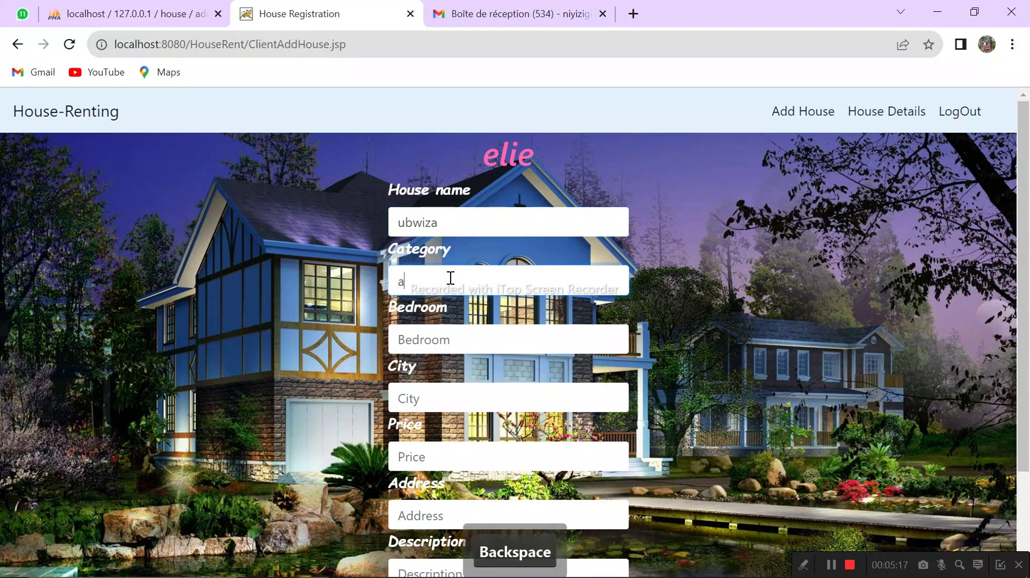
{"action": "type", "text": "depar"}
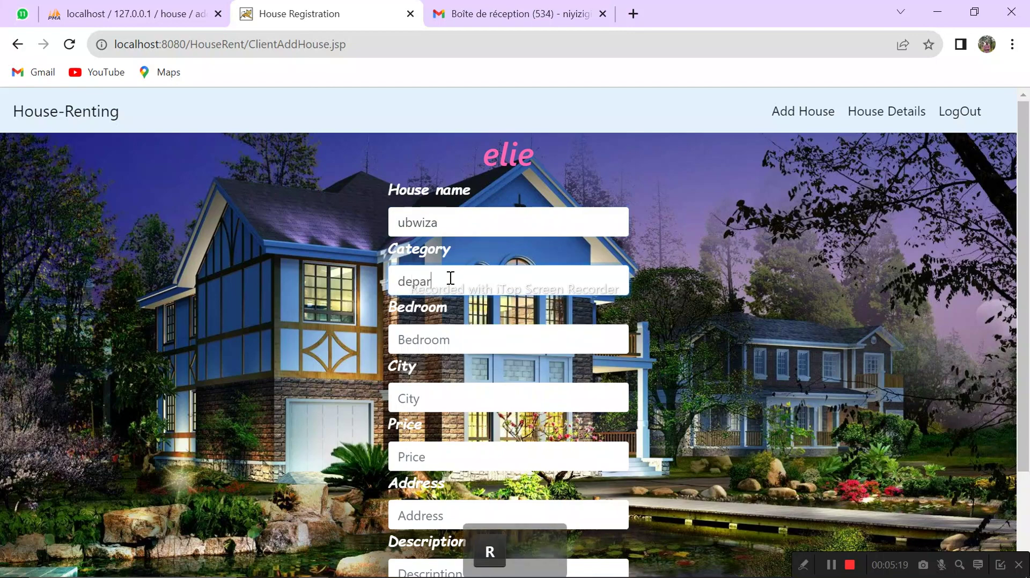
{"action": "type", "text": "tment"}
{"action": "left_click", "coordinate": [439, 341]}
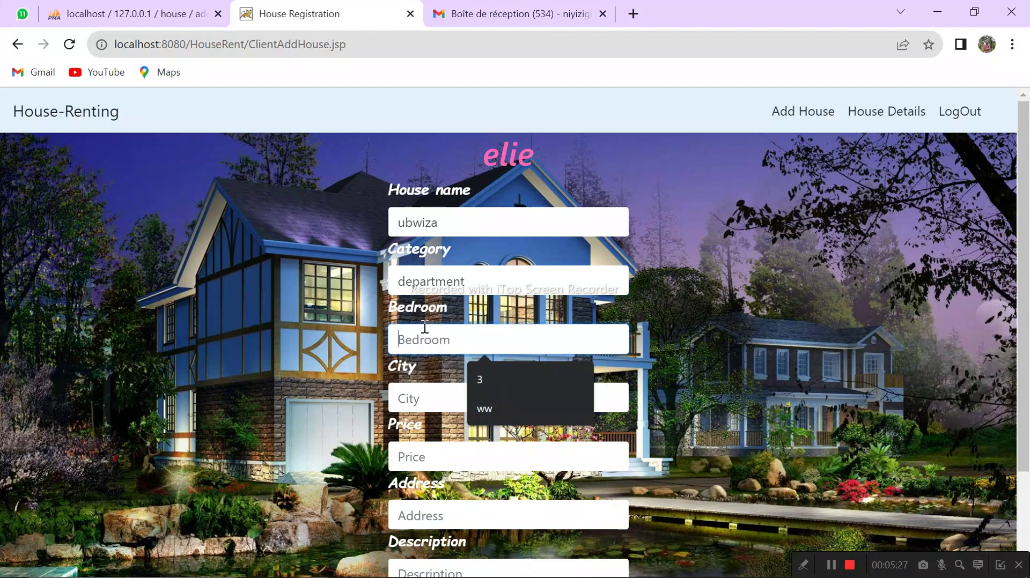
{"action": "type", "text": "5"}
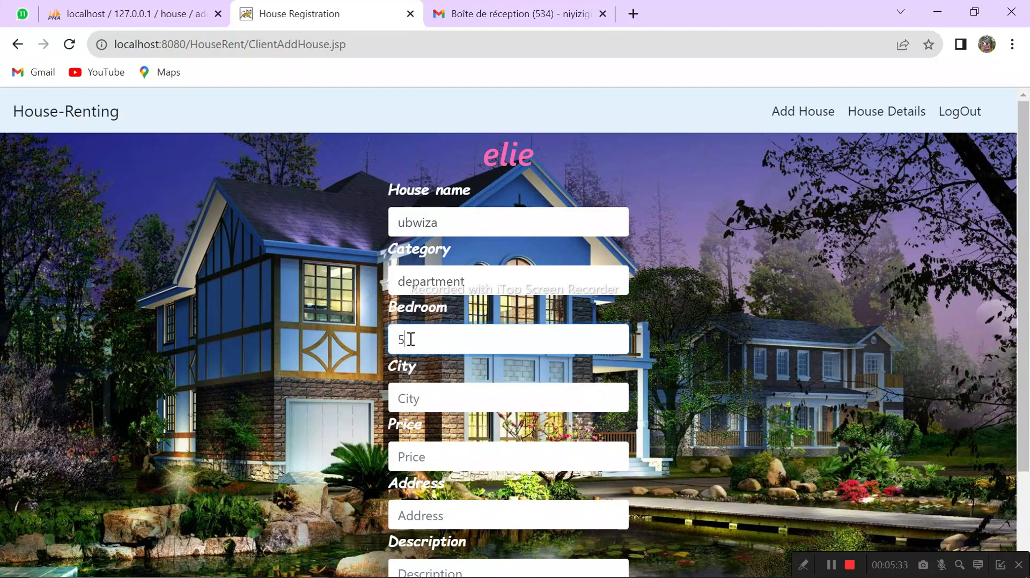
Step: Pick the city kabarore, correct the category to Apartment, and set price 50000
{"action": "left_click", "coordinate": [429, 402]}
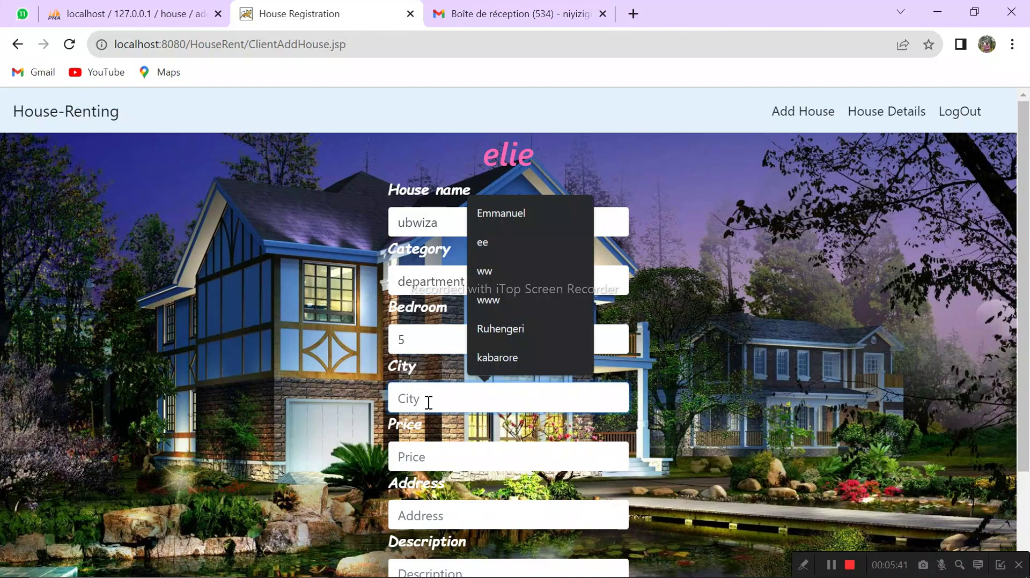
{"action": "type", "text": "kabarore"}
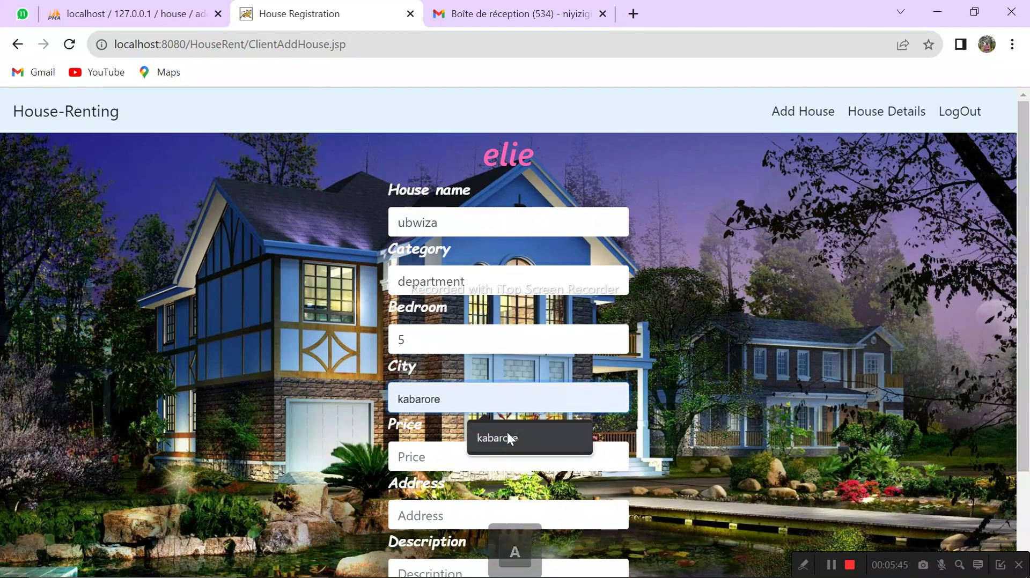
{"action": "left_click", "coordinate": [507, 434]}
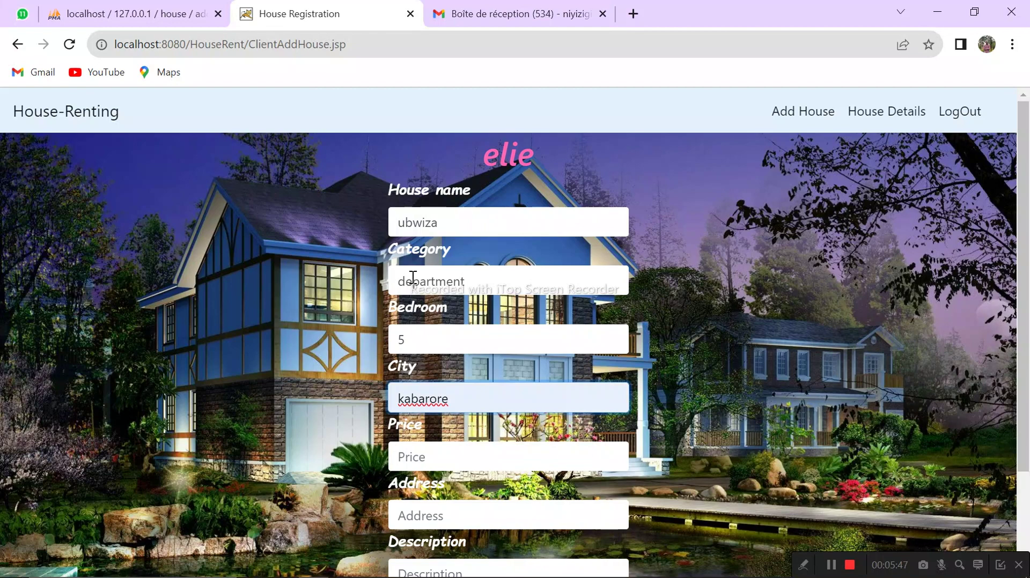
{"action": "left_click_drag", "start_coordinate": [425, 280], "coordinate": [387, 287]}
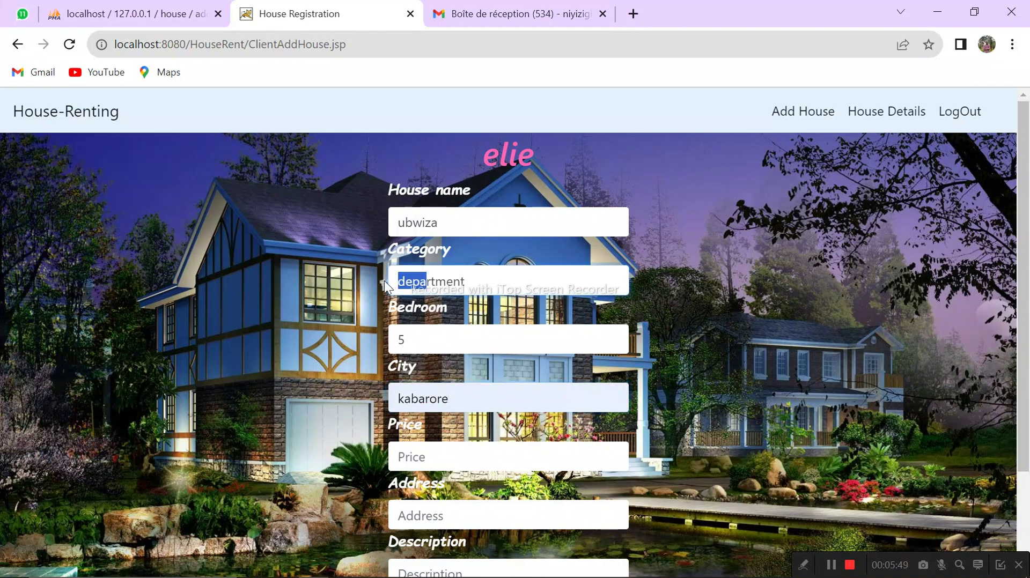
{"action": "key", "text": "BackSpace"}
{"action": "type", "text": "Ap"}
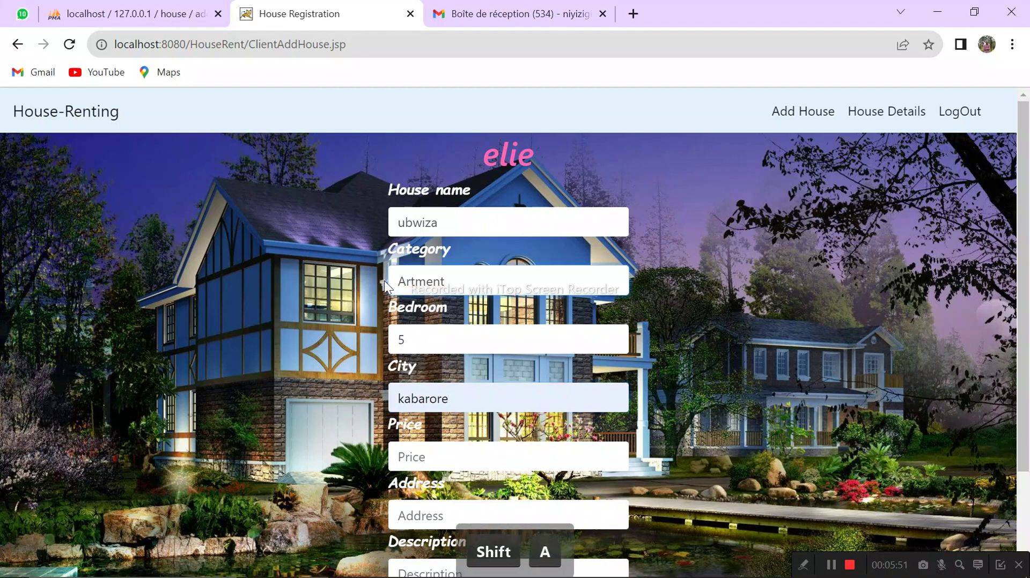
{"action": "type", "text": "a"}
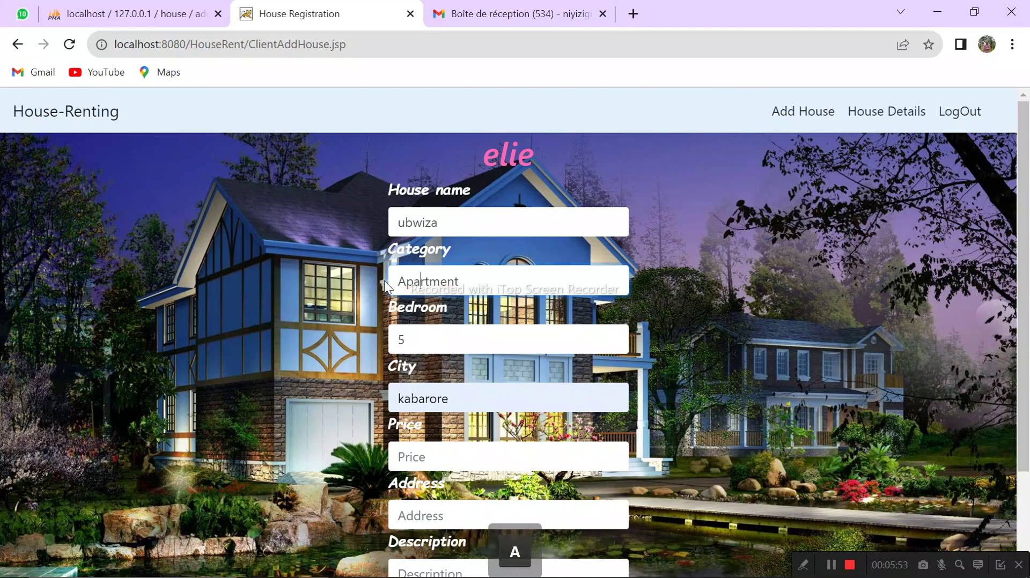
{"action": "left_click", "coordinate": [437, 454]}
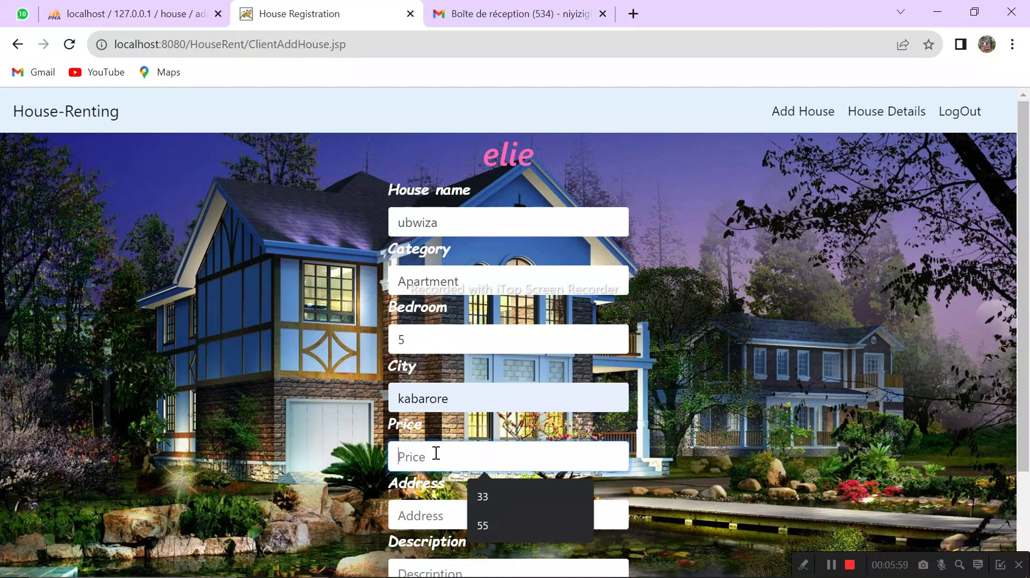
{"action": "type", "text": "50000"}
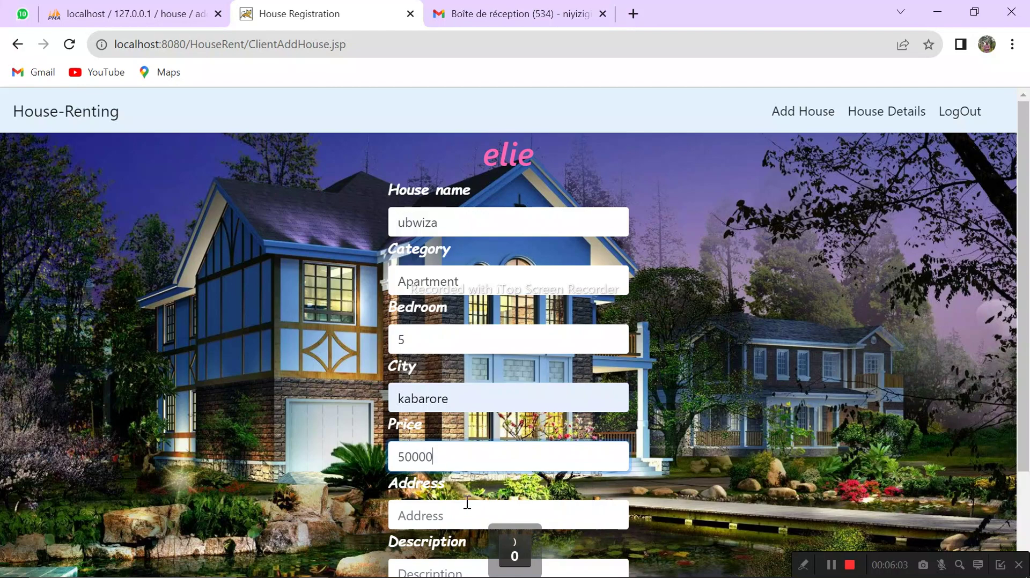
Step: Enter the house address and the description 'It has all needs'
{"action": "scroll", "coordinate": [1025, 405], "scroll_direction": "down", "scroll_amount": 2}
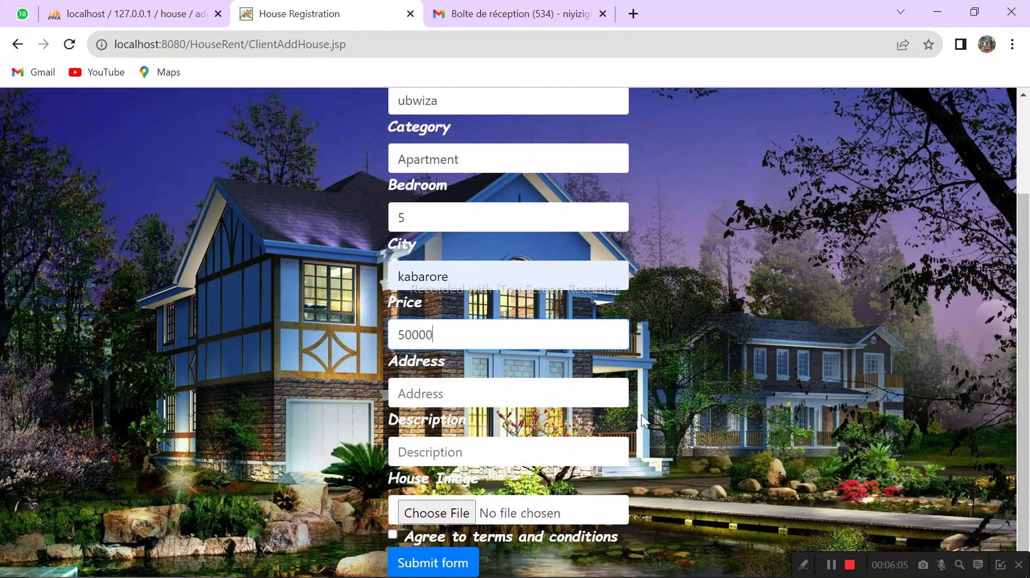
{"action": "left_click", "coordinate": [457, 403]}
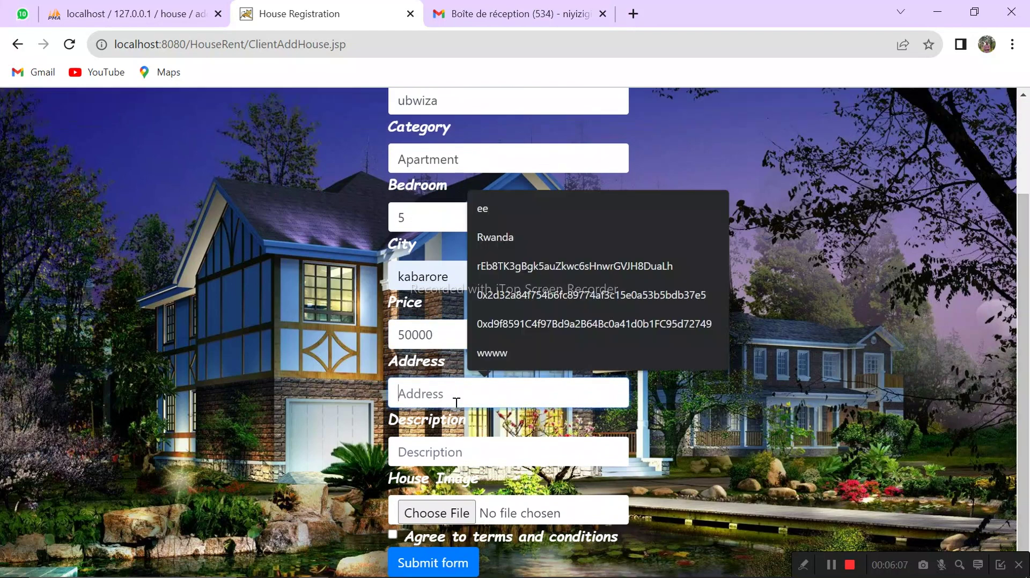
{"action": "type", "text": "k"}
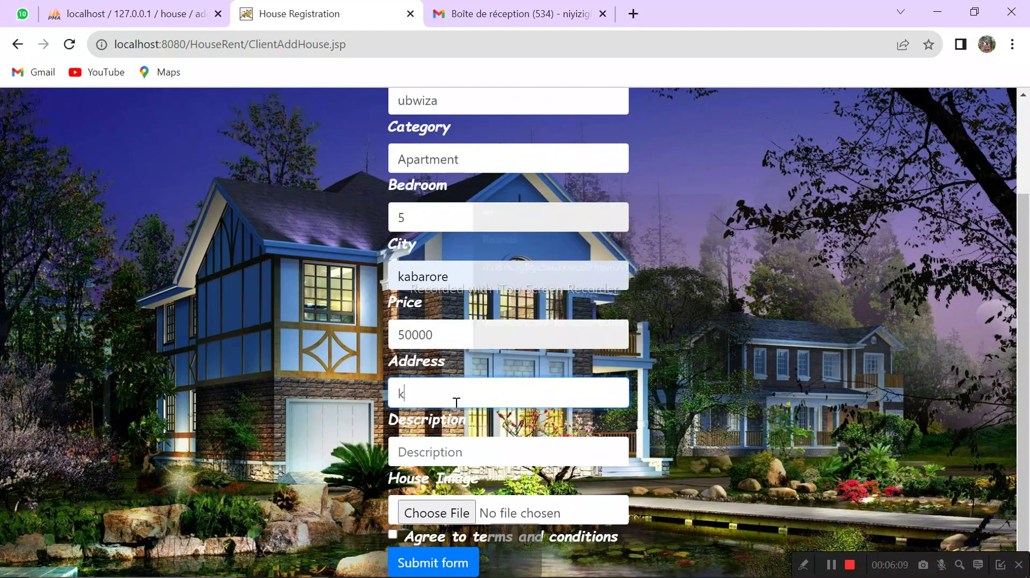
{"action": "type", "text": "abarore"}
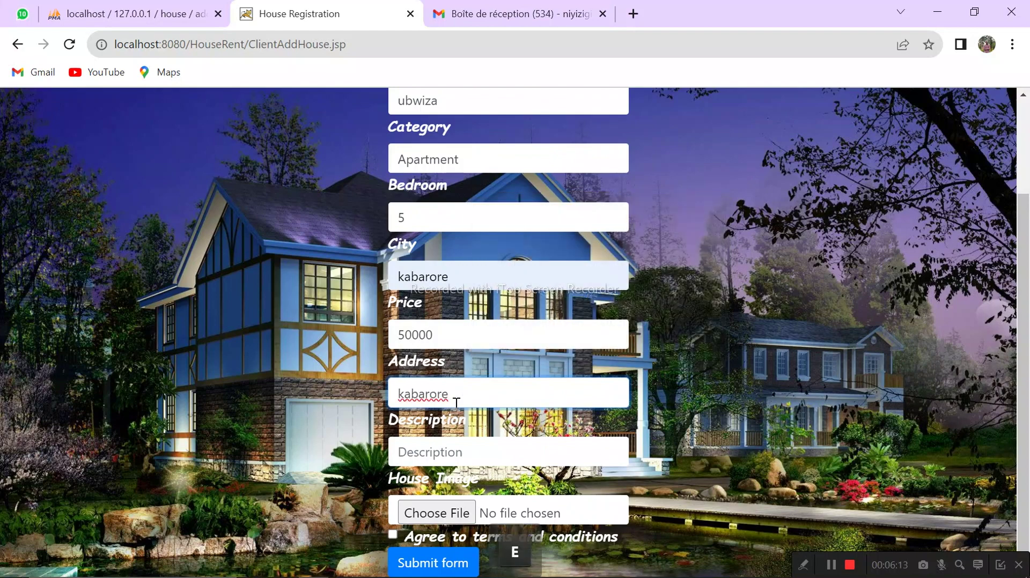
{"action": "type", "text": ",kabeza"}
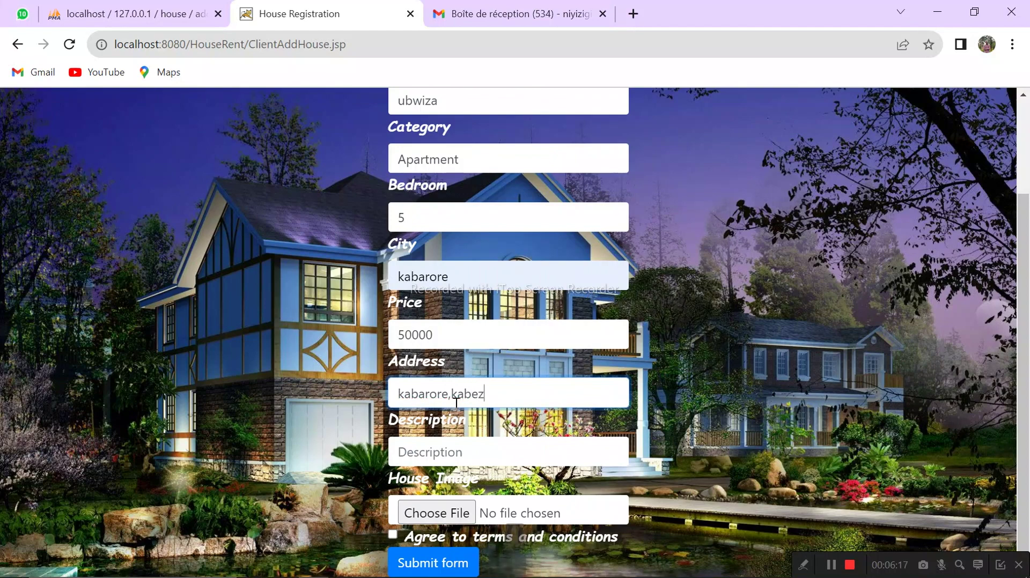
{"action": "left_click", "coordinate": [460, 446]}
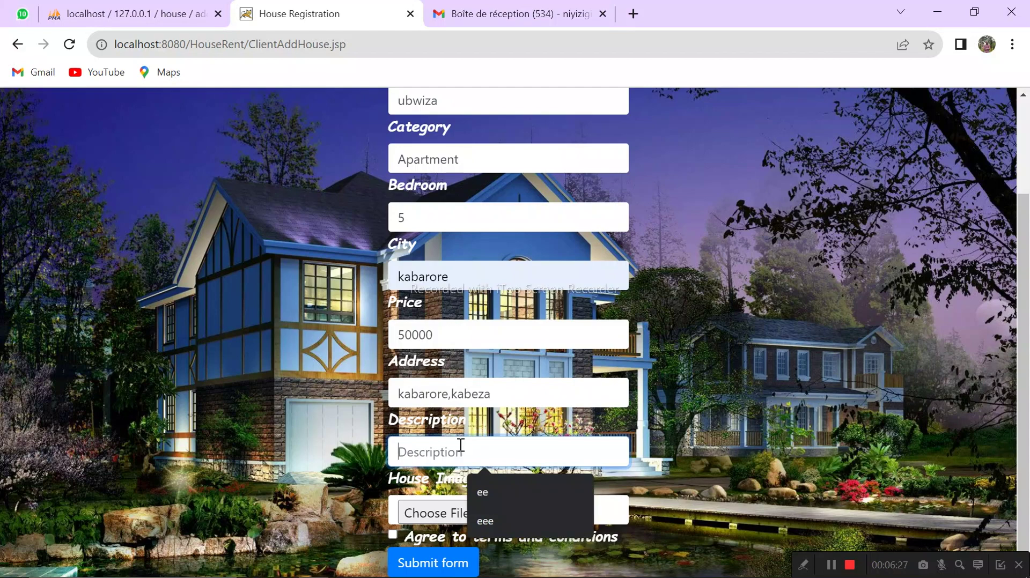
{"action": "type", "text": "It ha"}
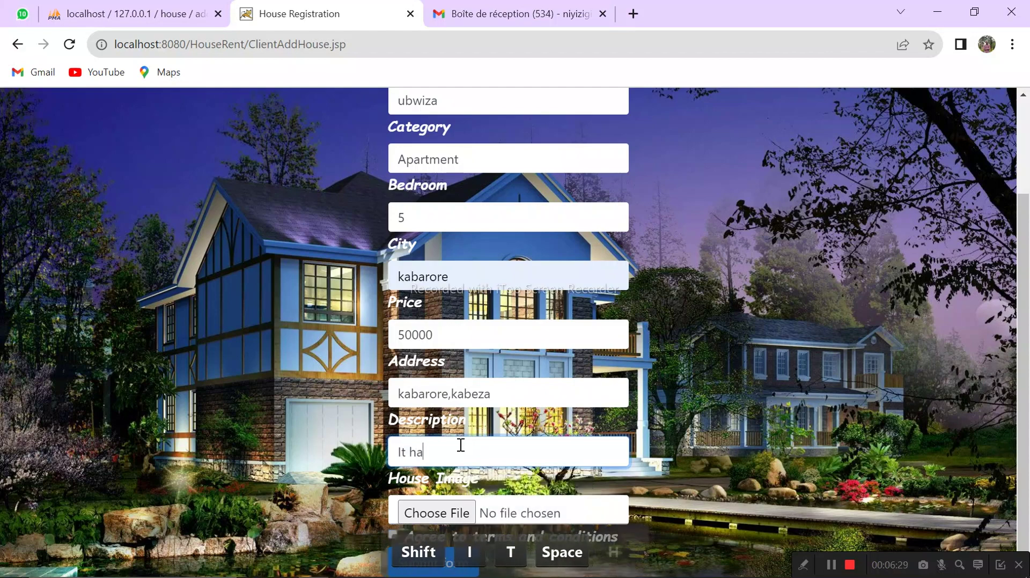
{"action": "type", "text": "s all "}
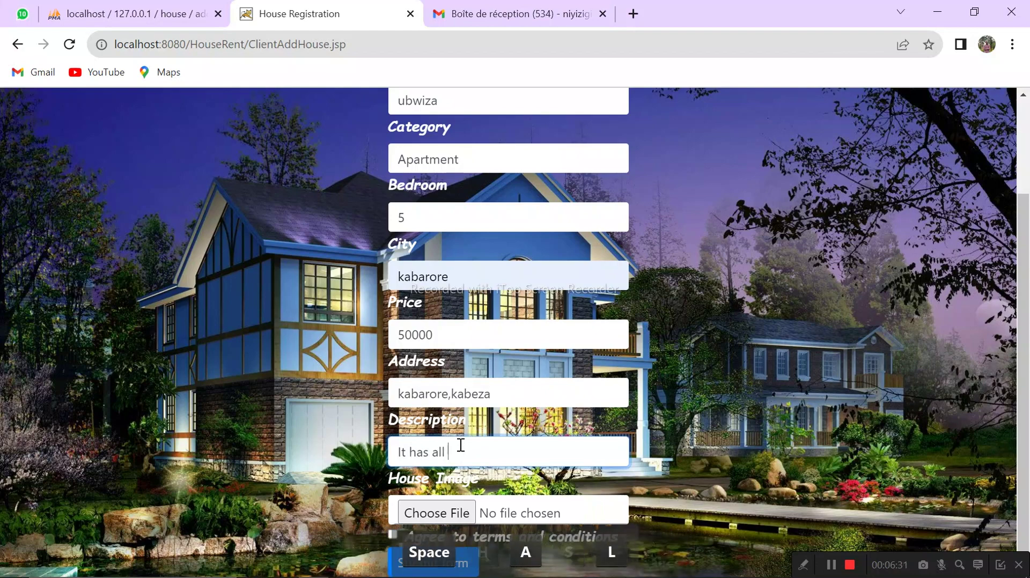
{"action": "type", "text": "n"}
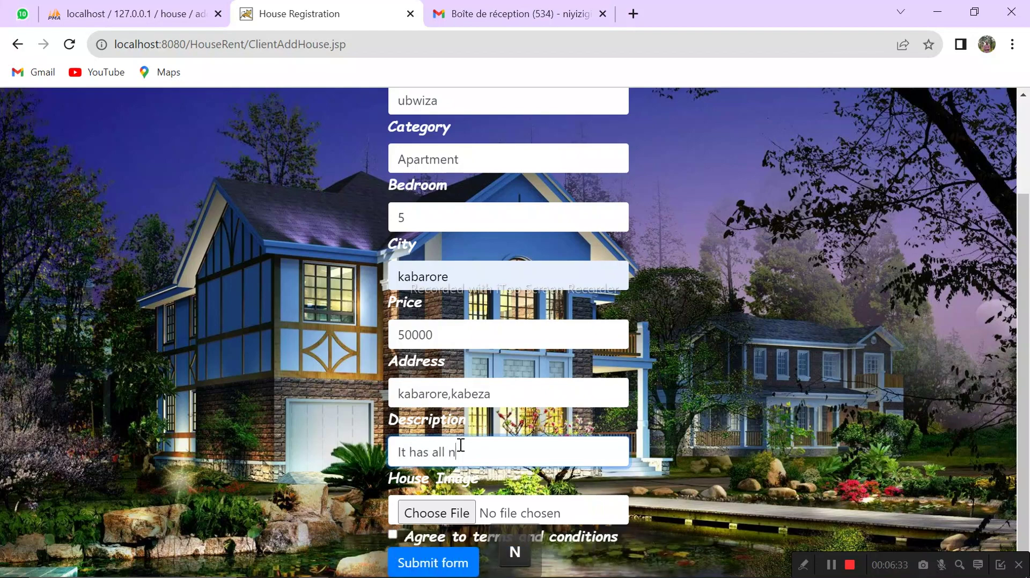
{"action": "type", "text": "edd"}
{"action": "key", "text": "BackSpace"}
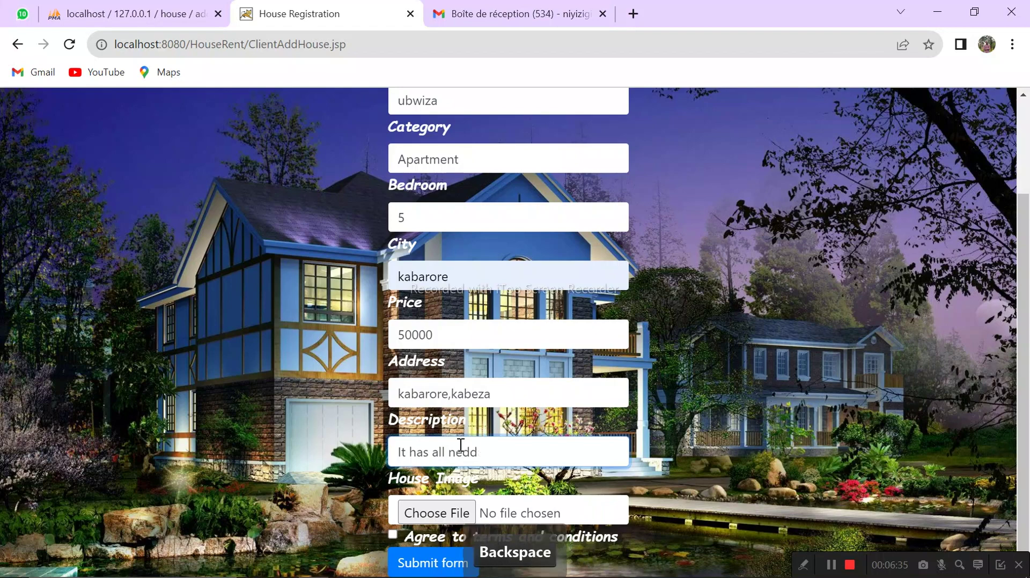
{"action": "key", "text": "BackSpace"}
{"action": "key", "text": "BackSpace"}
{"action": "type", "text": "ed"}
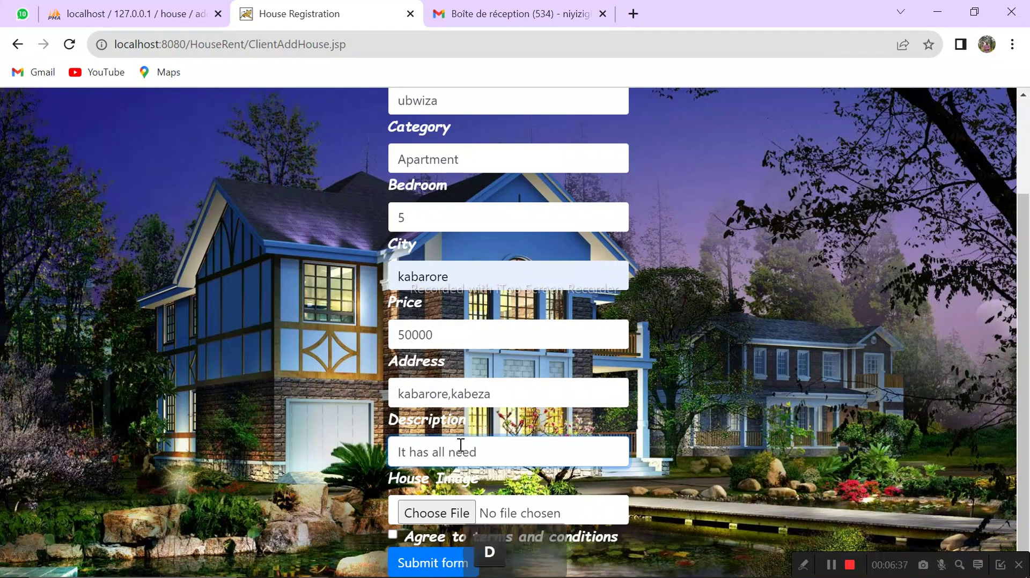
{"action": "type", "text": "s"}
{"action": "left_click", "coordinate": [436, 514]}
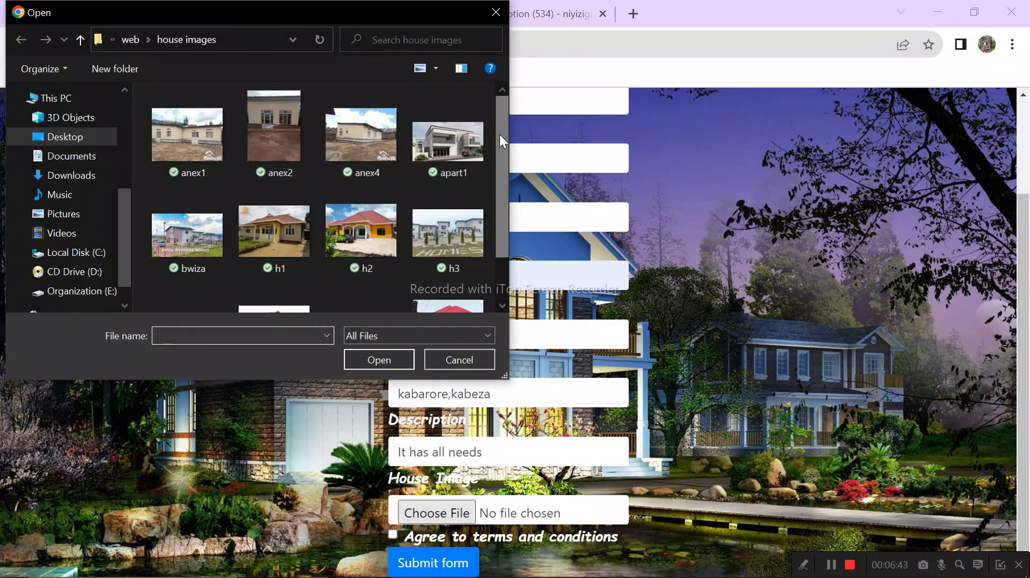
Step: Select h3.jfif from the house images folder as the listing photo
{"action": "left_click_drag", "start_coordinate": [500, 134], "coordinate": [497, 178]}
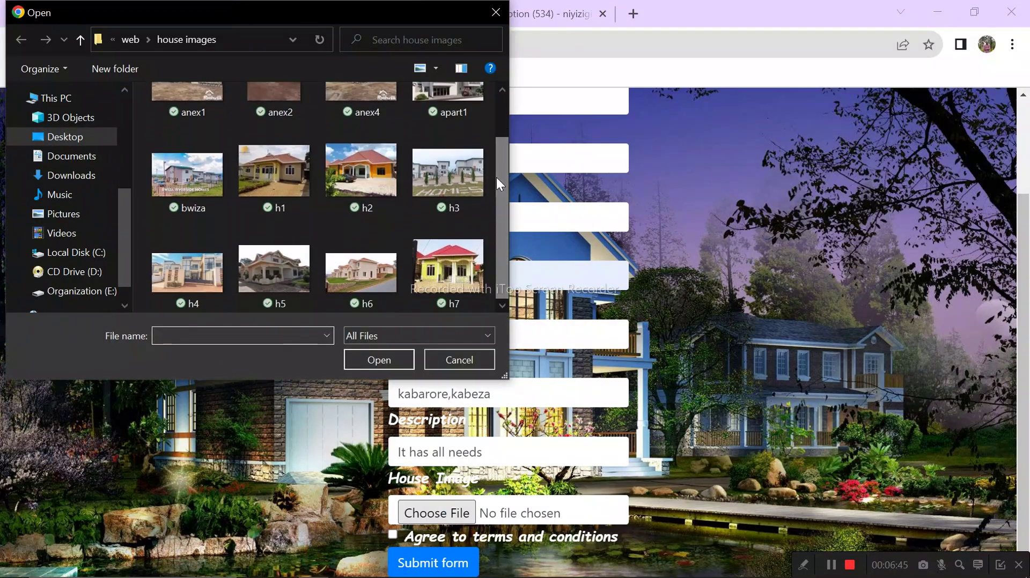
{"action": "left_click", "coordinate": [459, 185]}
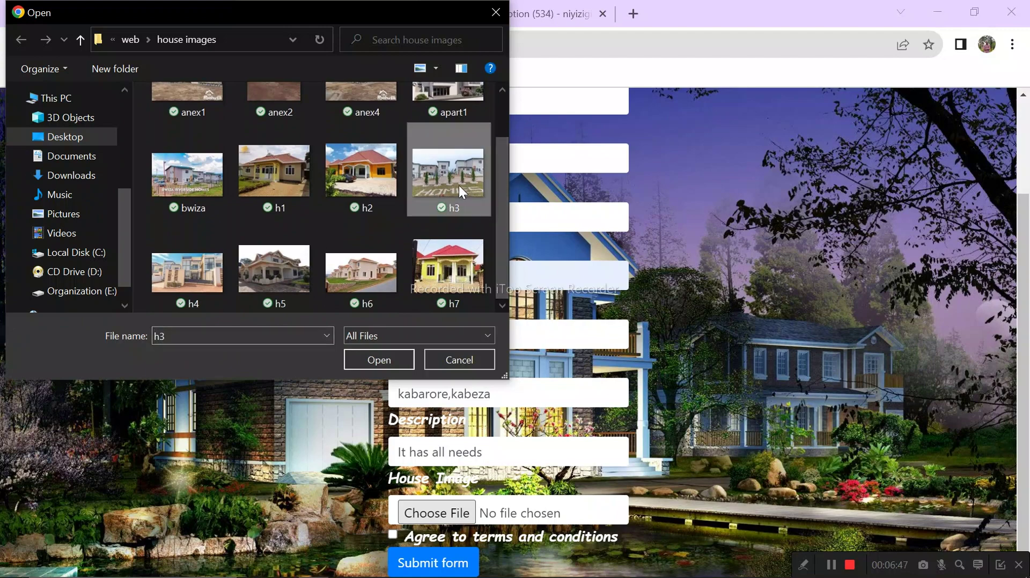
{"action": "left_click", "coordinate": [362, 362]}
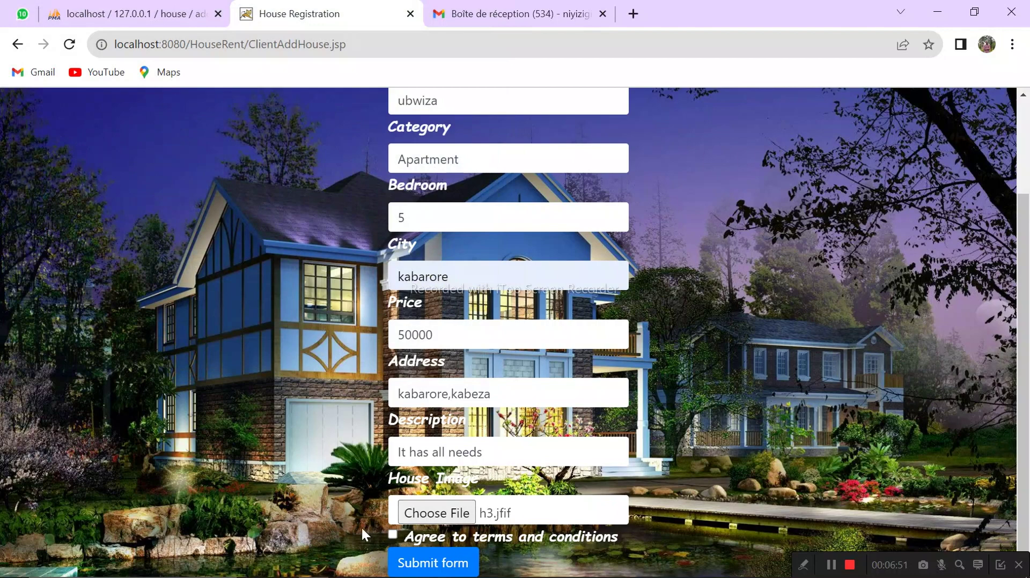
Step: Accept the terms, submit the ubwiza listing, and dismiss the house-added confirmation
{"action": "left_click", "coordinate": [394, 535]}
{"action": "left_click", "coordinate": [437, 565]}
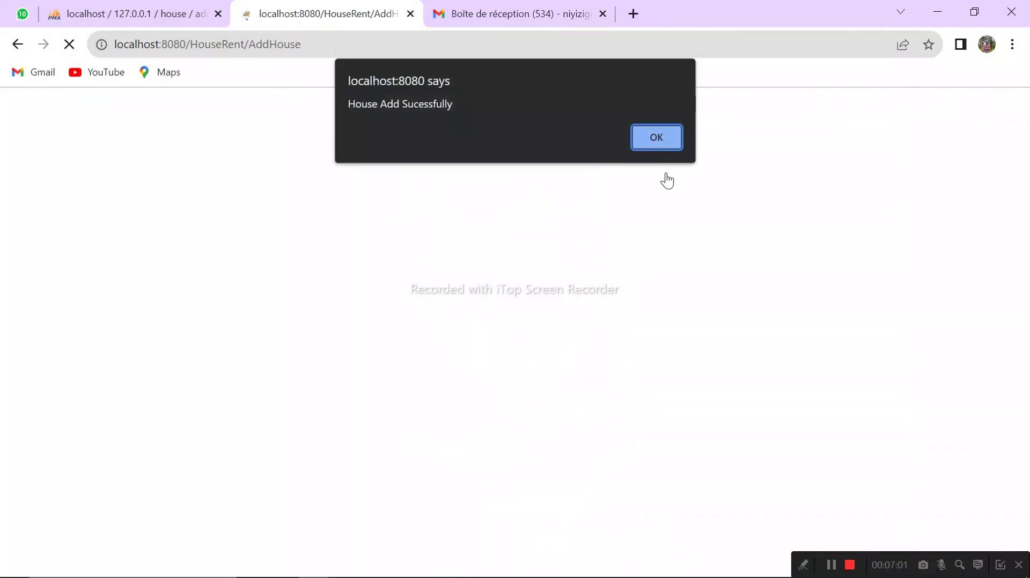
{"action": "left_click", "coordinate": [654, 138]}
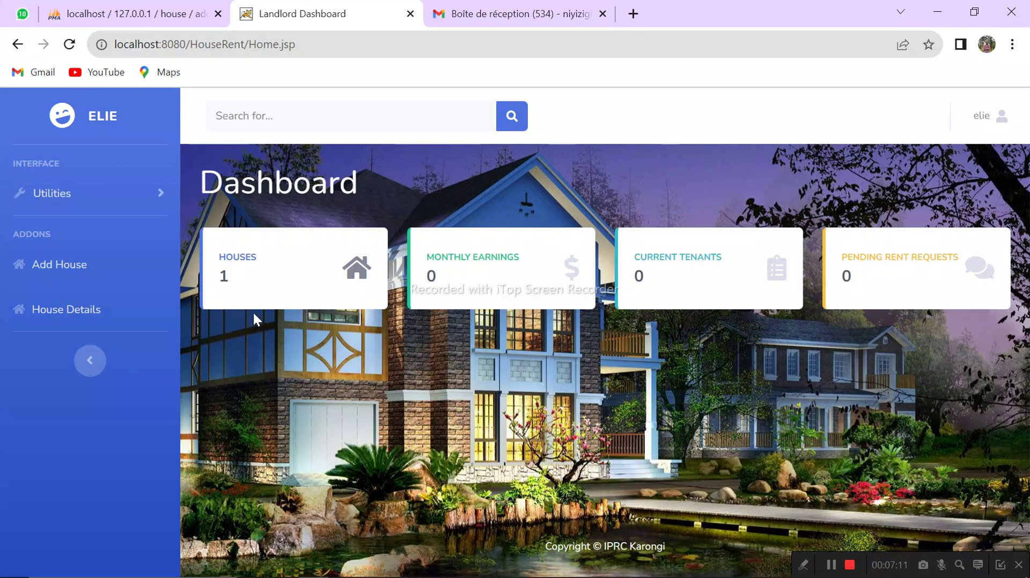
{"action": "left_click", "coordinate": [63, 265]}
Step: Enter house name urugwiro, category anex, 1 bedroom, city kibuye, and price 20000
{"action": "left_click", "coordinate": [476, 222]}
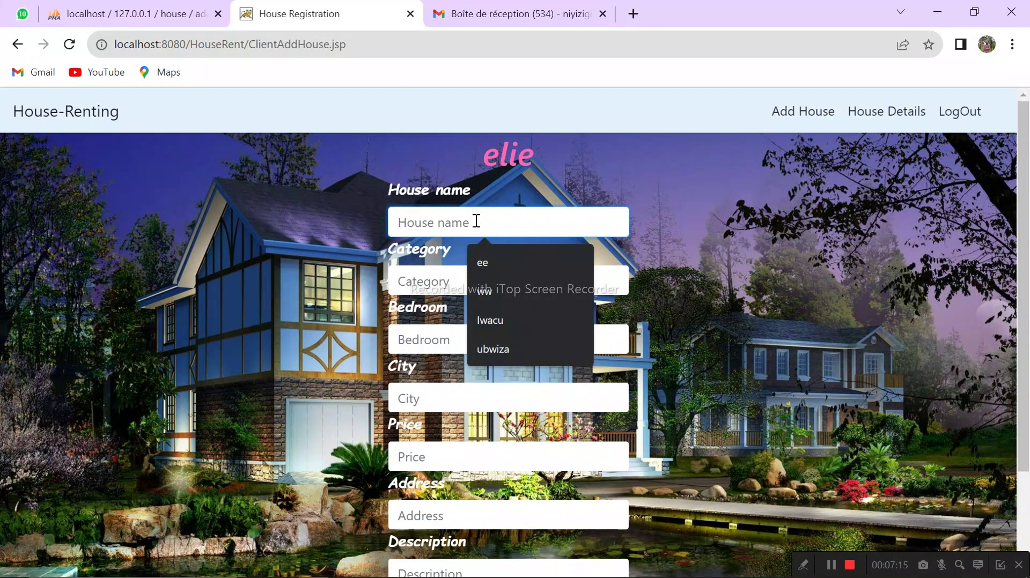
{"action": "type", "text": "ur"}
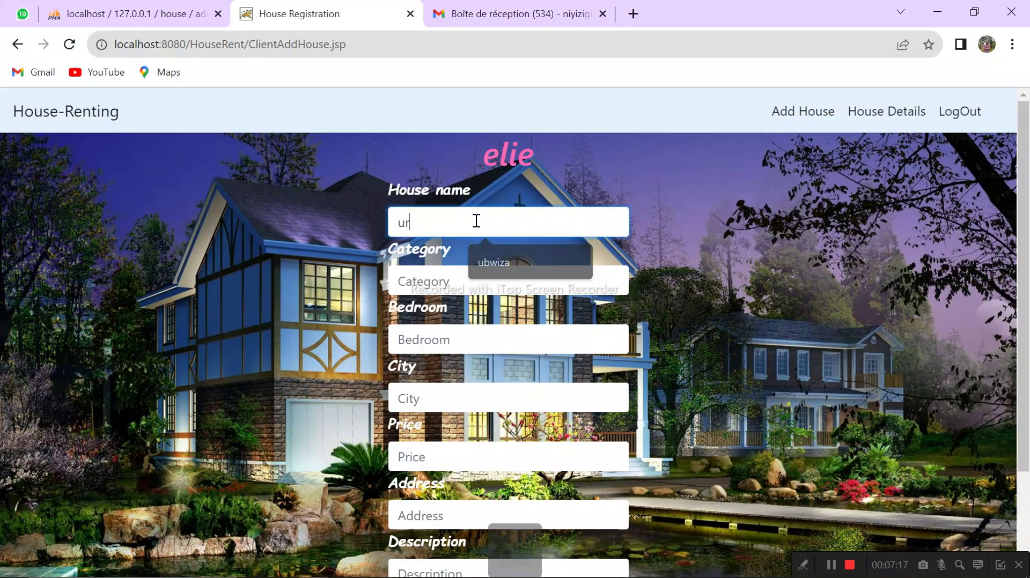
{"action": "type", "text": "ugwiro"}
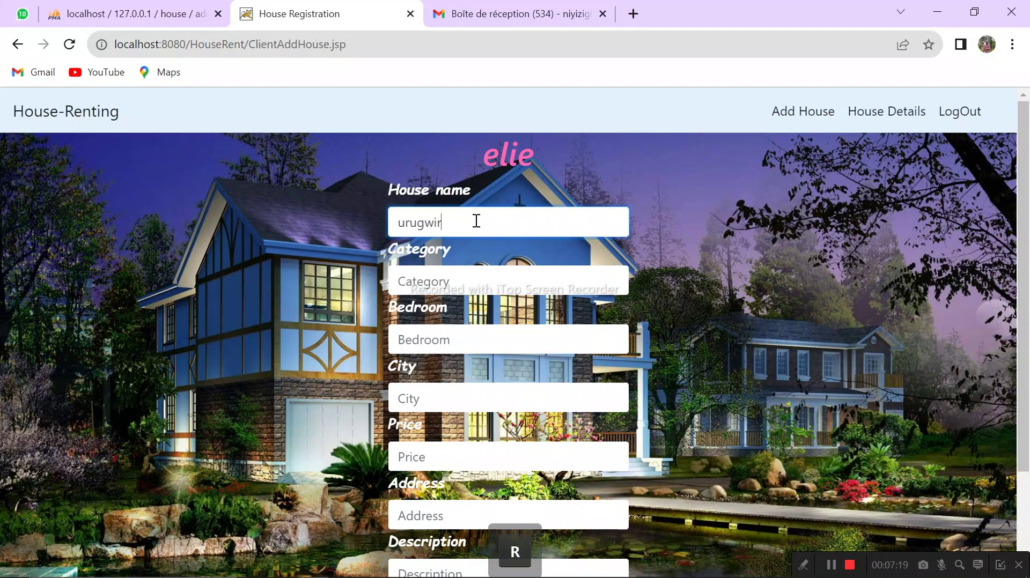
{"action": "left_click", "coordinate": [468, 272]}
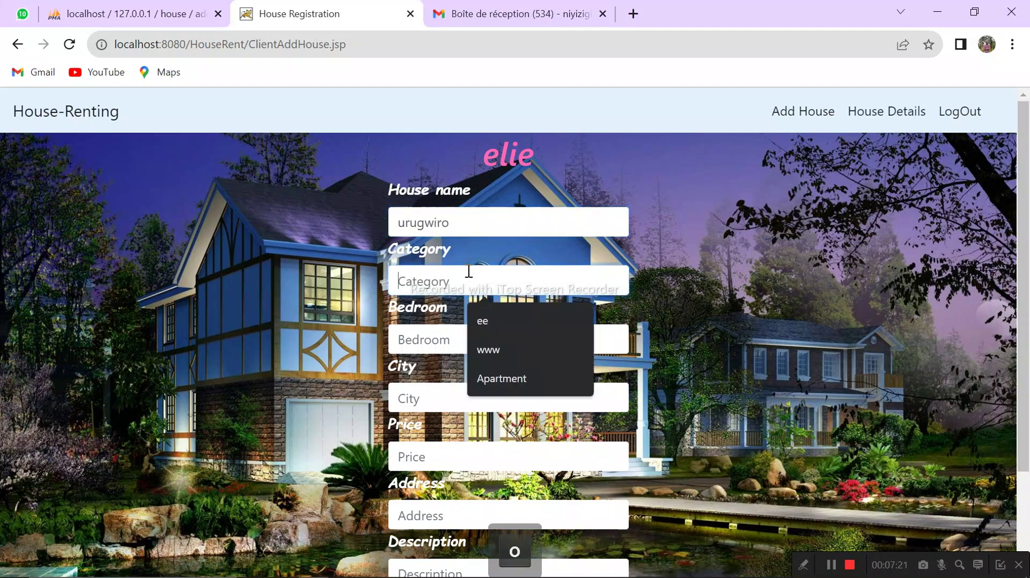
{"action": "type", "text": "anex"}
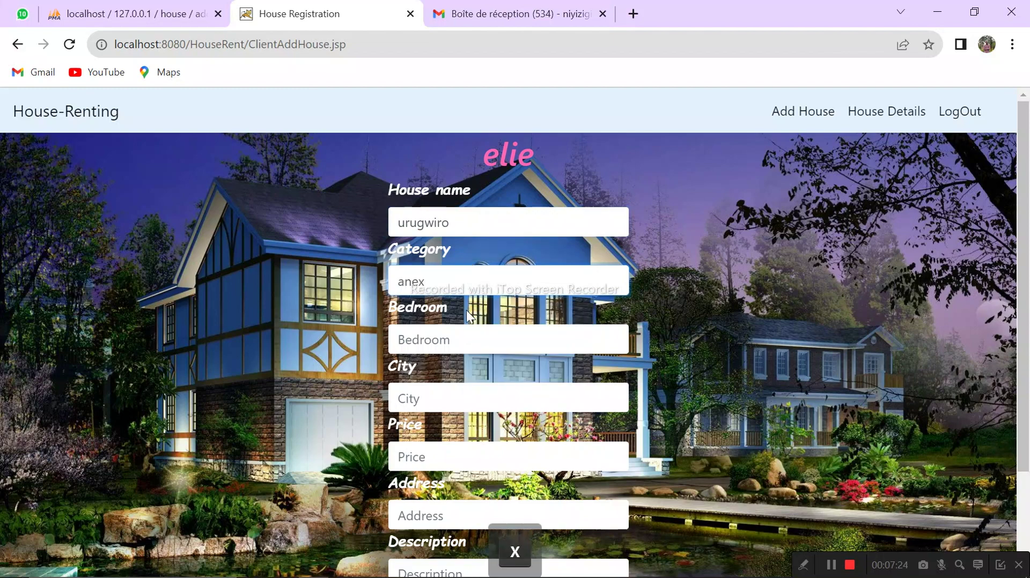
{"action": "left_click", "coordinate": [449, 338]}
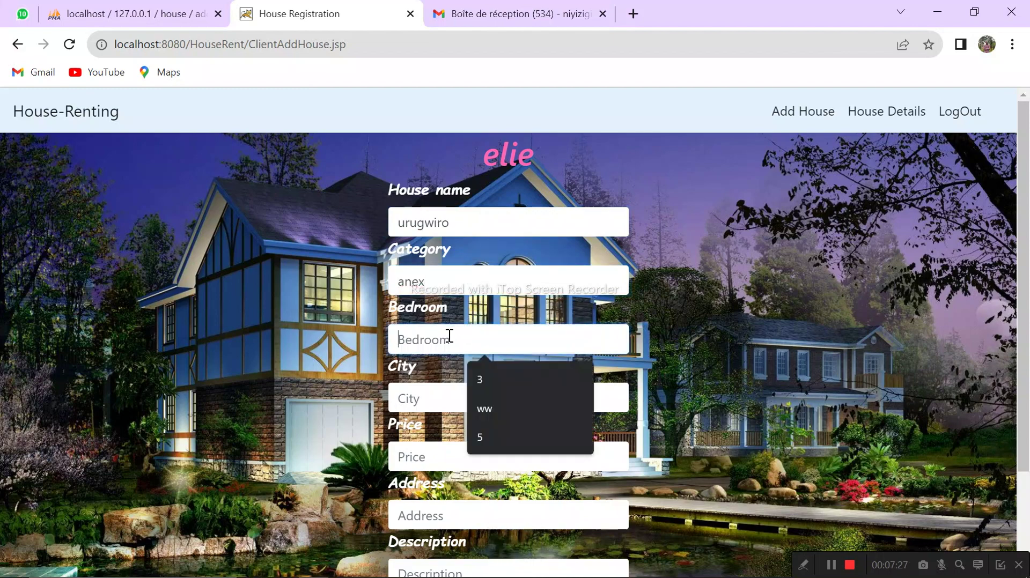
{"action": "type", "text": "1"}
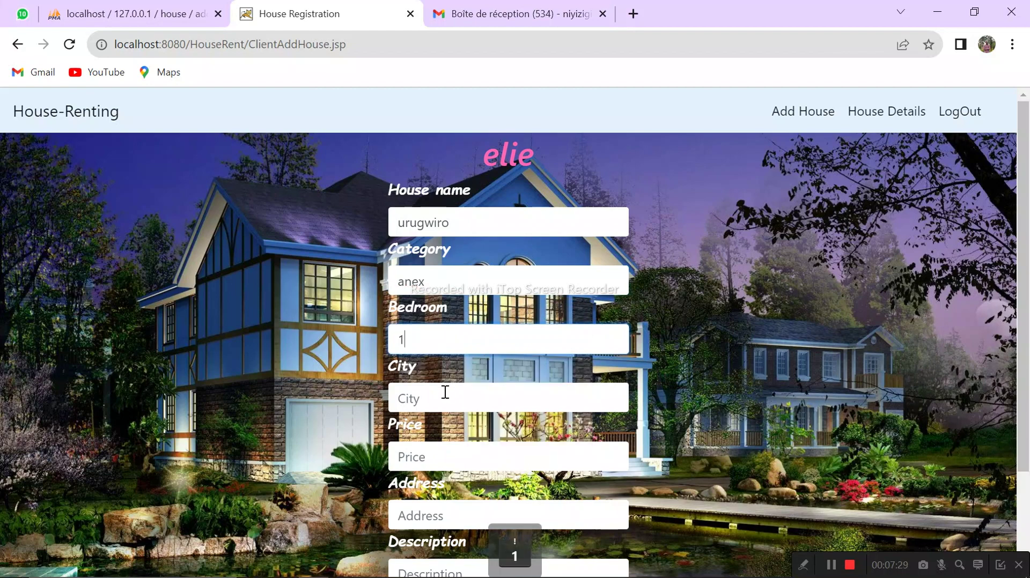
{"action": "left_click", "coordinate": [441, 395]}
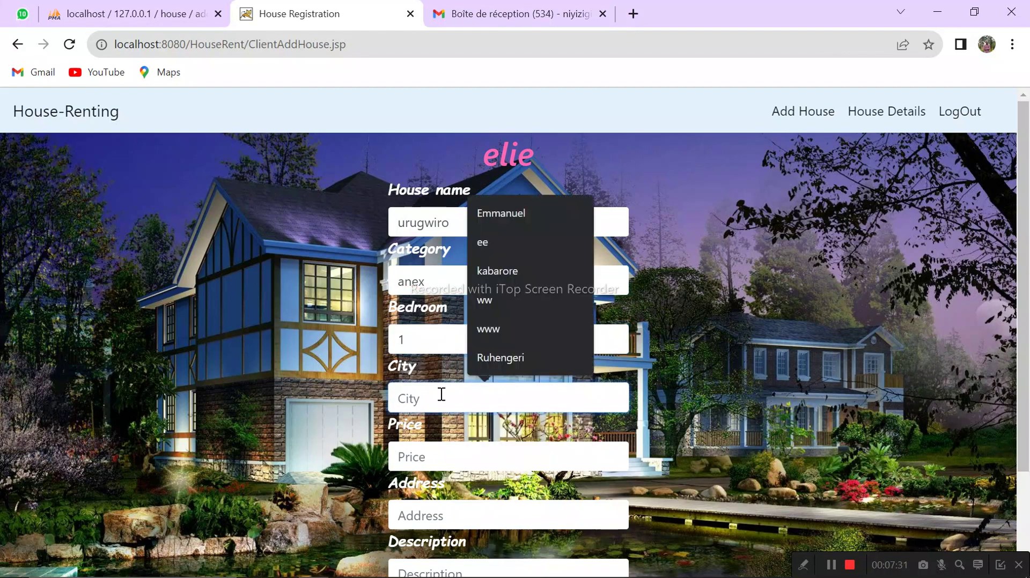
{"action": "type", "text": "kibu"}
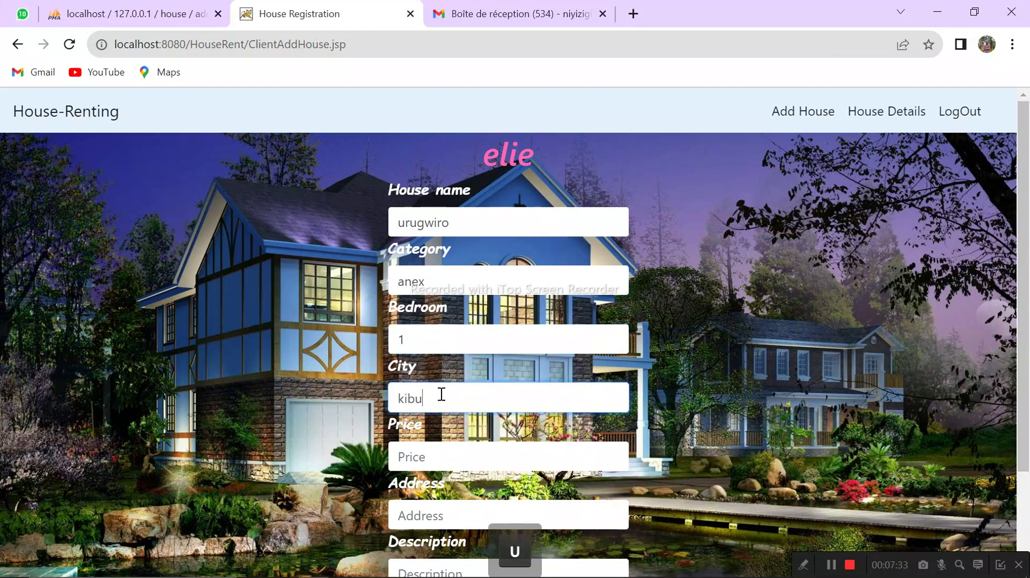
{"action": "type", "text": "ye"}
{"action": "left_click", "coordinate": [445, 450]}
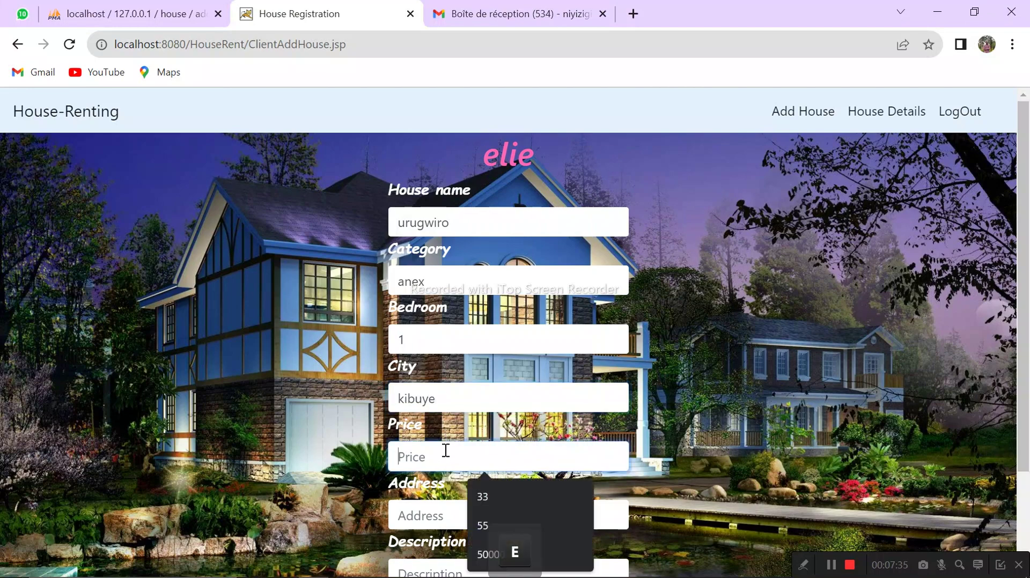
{"action": "type", "text": "2"}
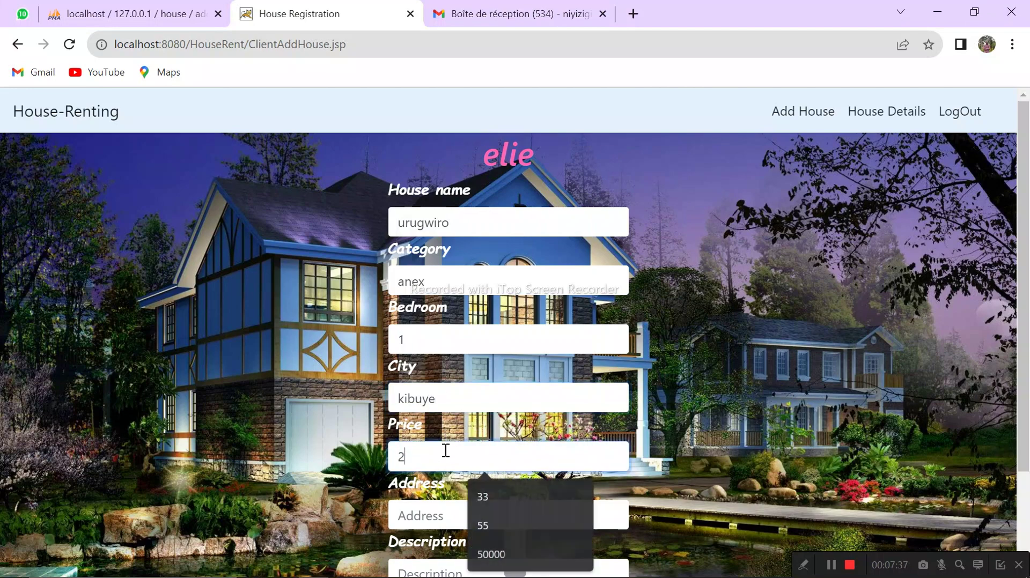
{"action": "type", "text": "000"}
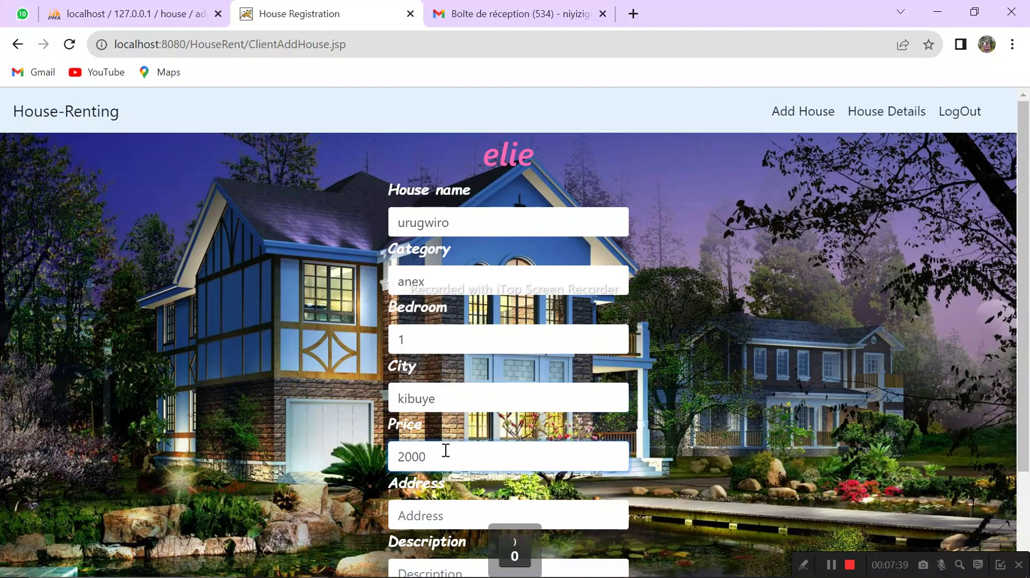
{"action": "type", "text": "0"}
Step: Add the house address and the description 'This is expensive'
{"action": "left_click", "coordinate": [439, 518]}
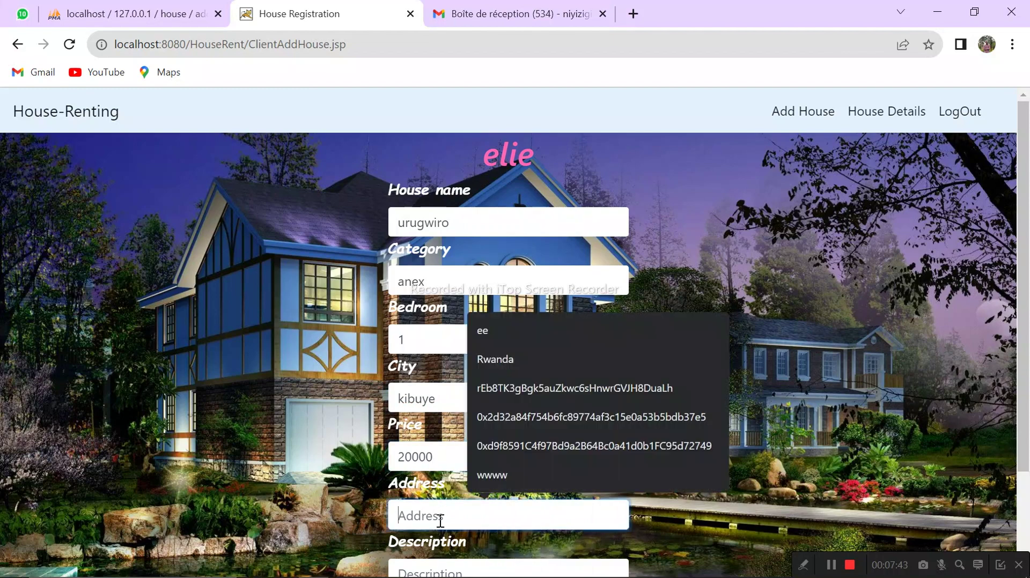
{"action": "type", "text": "bwishyur"}
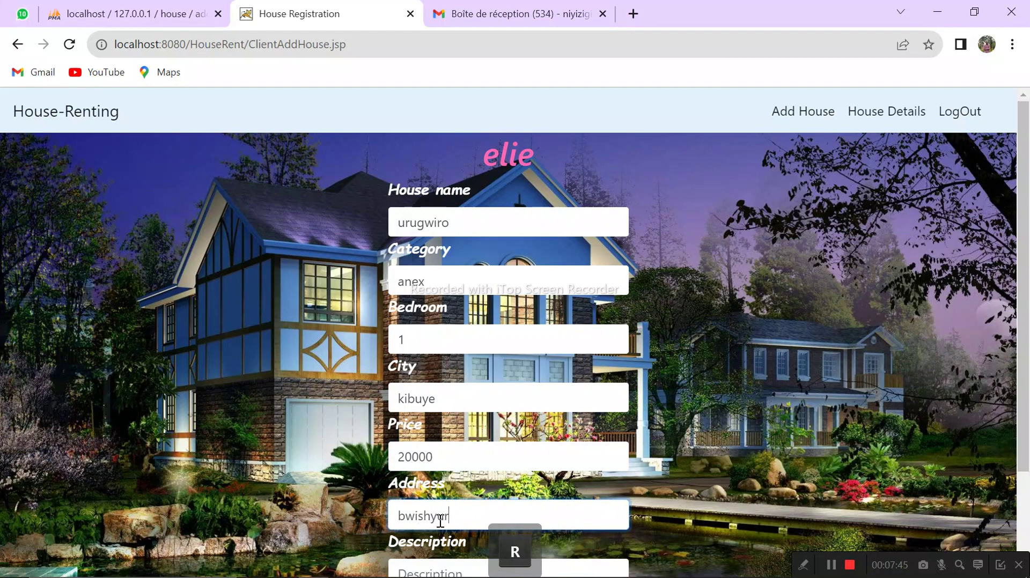
{"action": "type", "text": "a"}
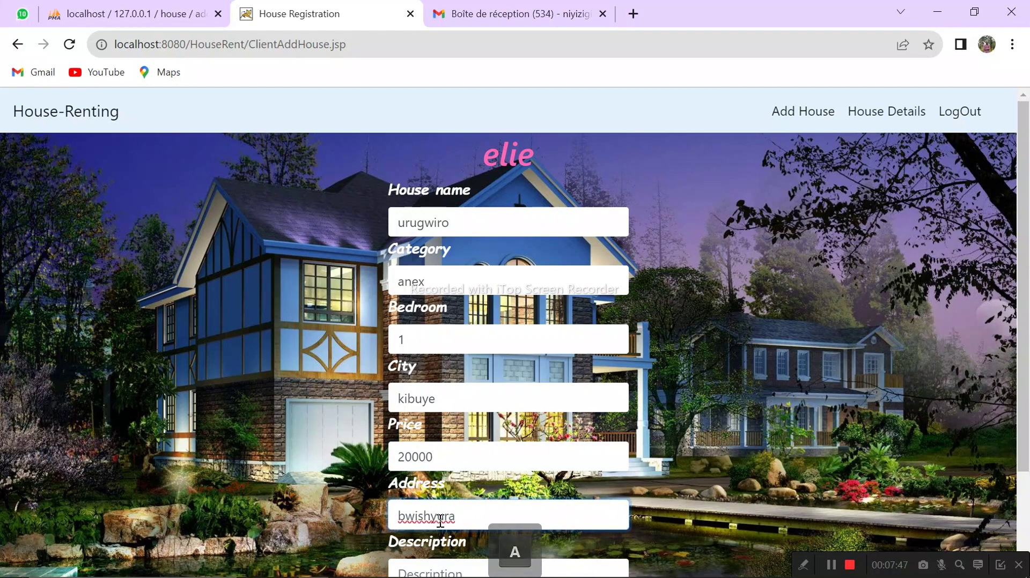
{"action": "type", "text": ",kiniha"}
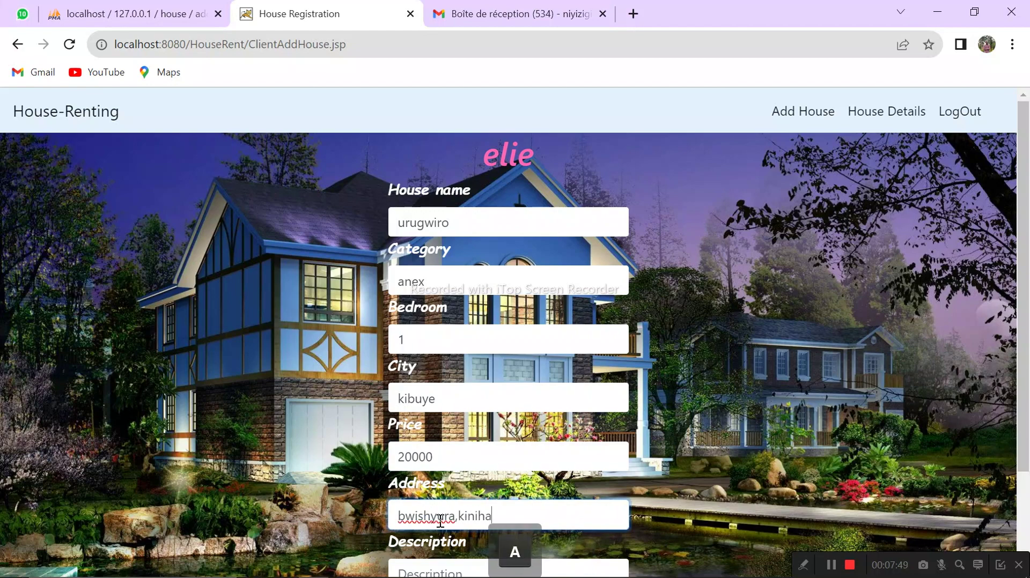
{"action": "scroll", "coordinate": [999, 458], "scroll_direction": "down", "scroll_amount": 2}
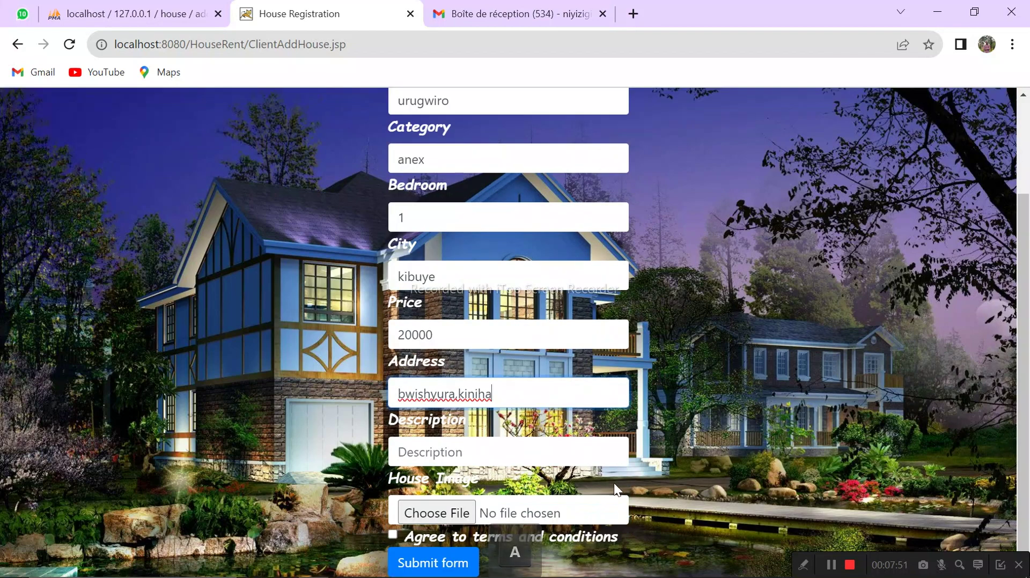
{"action": "left_click", "coordinate": [489, 454]}
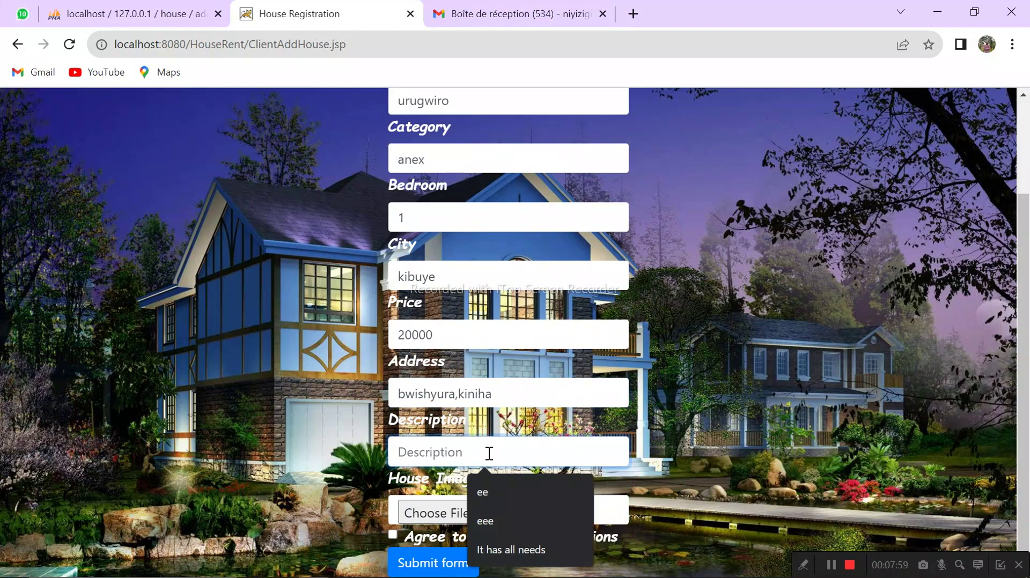
{"action": "type", "text": "This "}
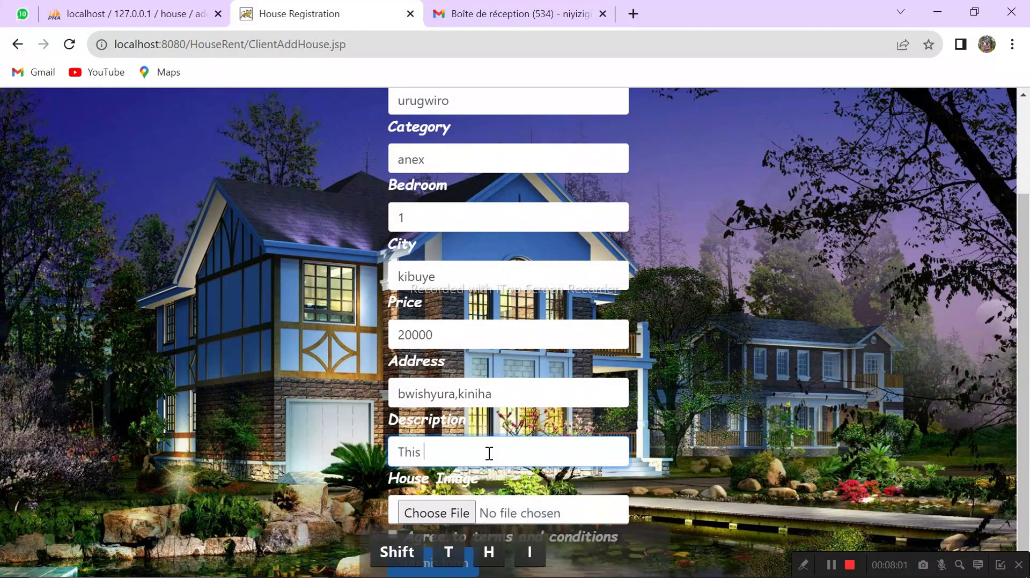
{"action": "type", "text": "is ex"}
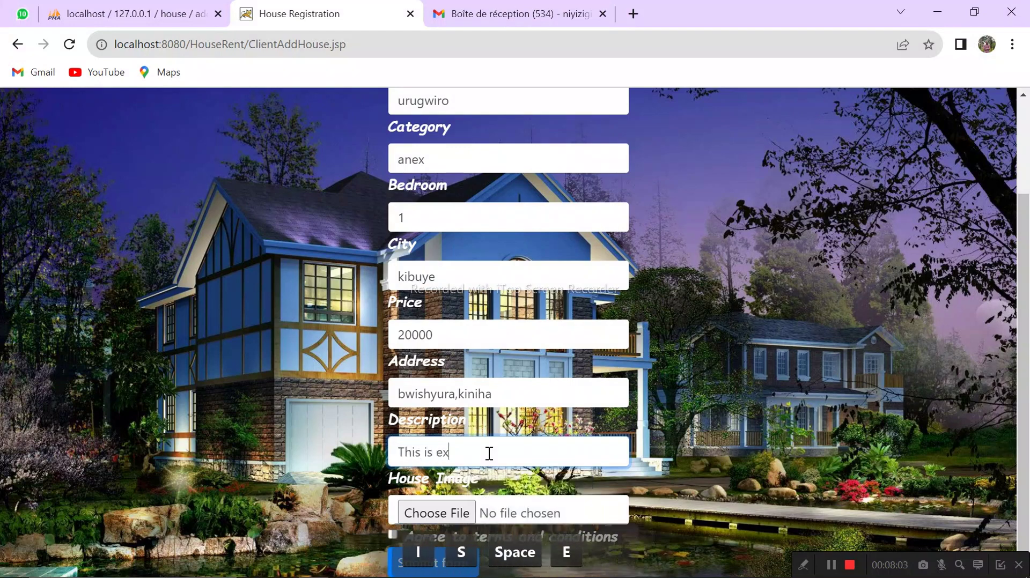
{"action": "type", "text": "pensiv"}
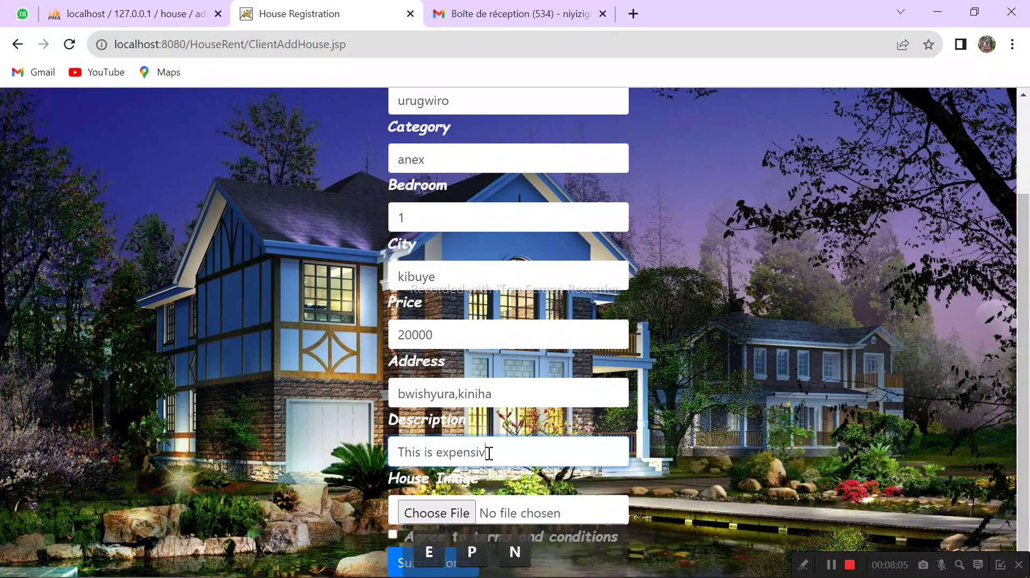
{"action": "type", "text": "e"}
{"action": "left_click", "coordinate": [431, 513]}
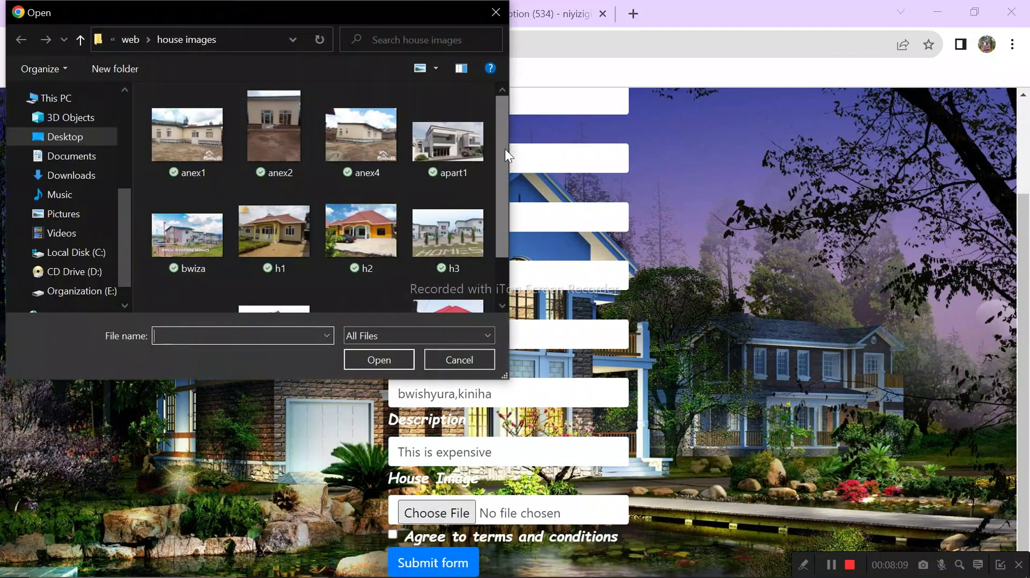
Step: Attach anex4.jfif, accept the terms, submit urugwiro, and dismiss the success alert
{"action": "left_click_drag", "start_coordinate": [504, 149], "coordinate": [514, 201]}
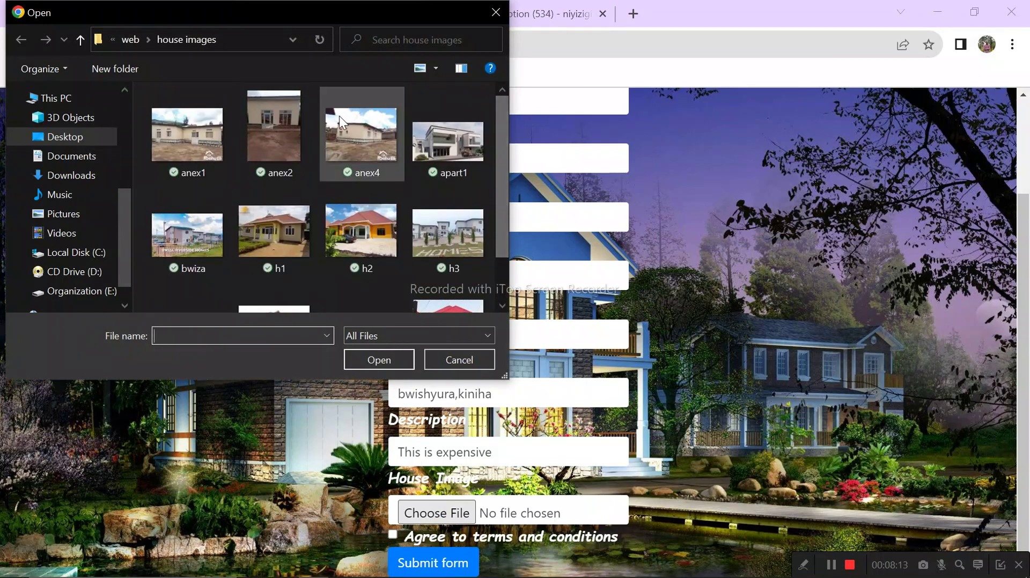
{"action": "left_click", "coordinate": [368, 139]}
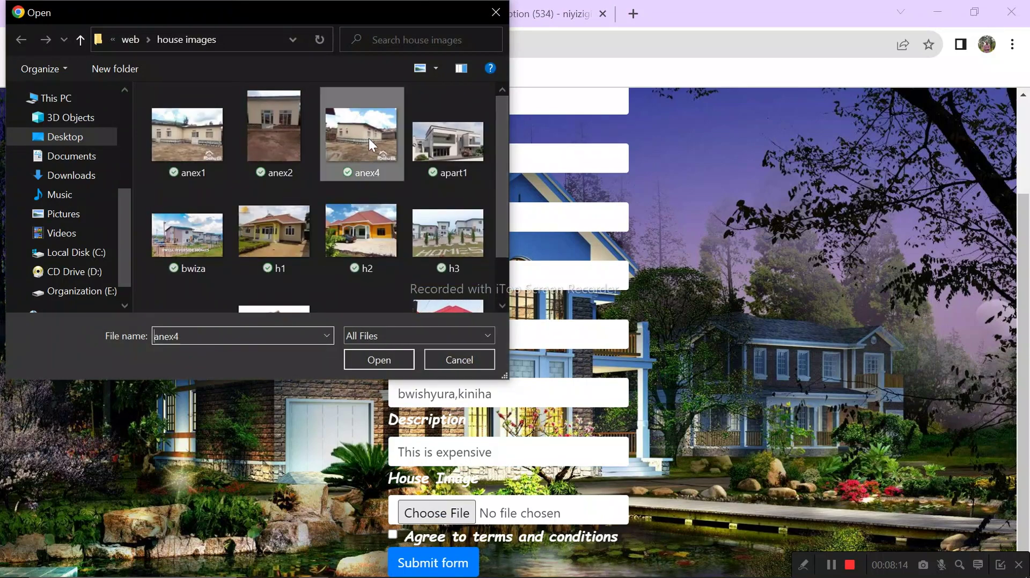
{"action": "left_click", "coordinate": [375, 360]}
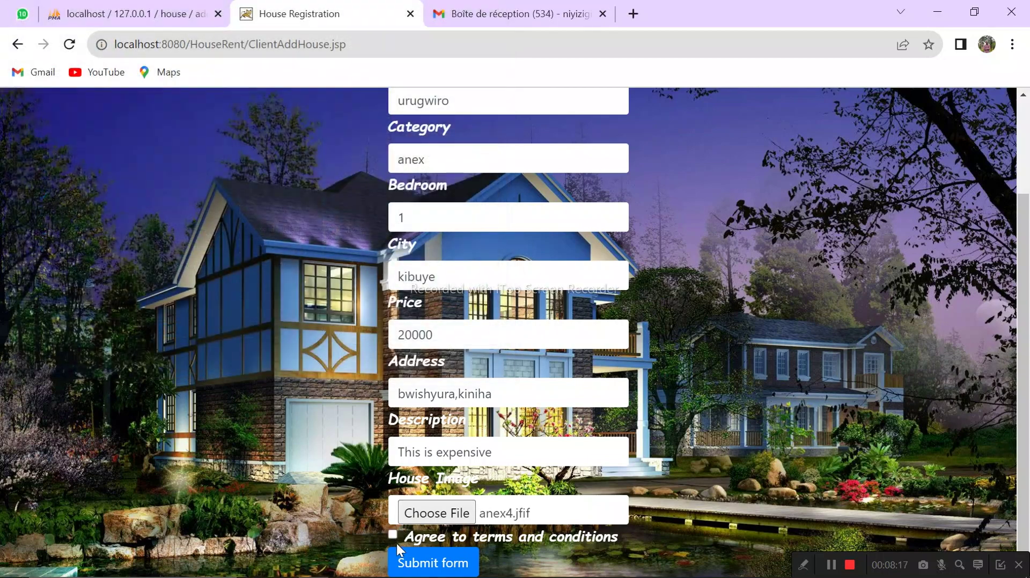
{"action": "left_click", "coordinate": [391, 534]}
{"action": "left_click", "coordinate": [412, 560]}
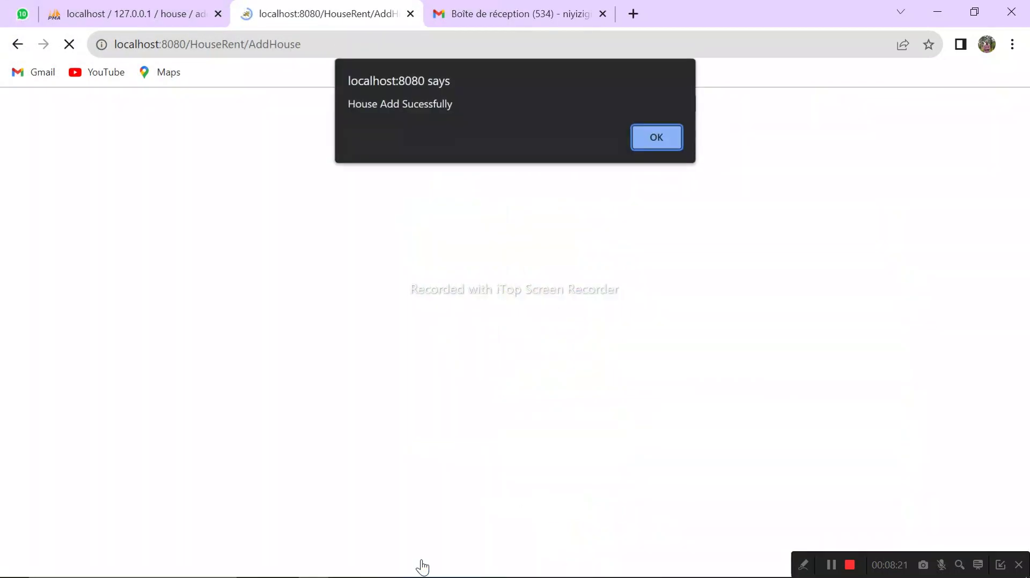
{"action": "left_click", "coordinate": [668, 143]}
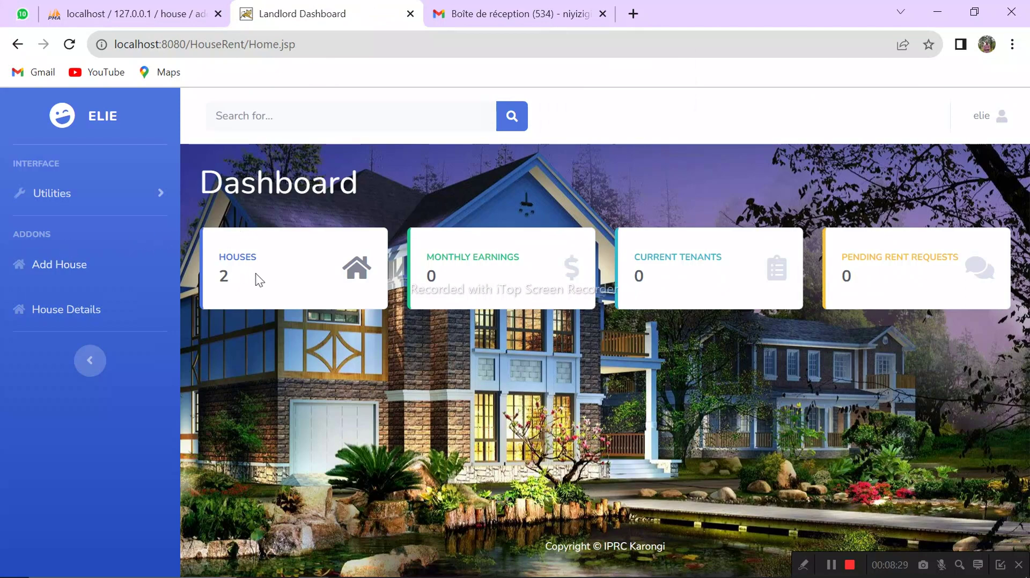
Step: Go from Pending Rent Requests to House Details to list ubwiza (50000) and urugwiro (20000)
{"action": "left_click_drag", "start_coordinate": [232, 280], "coordinate": [209, 286]}
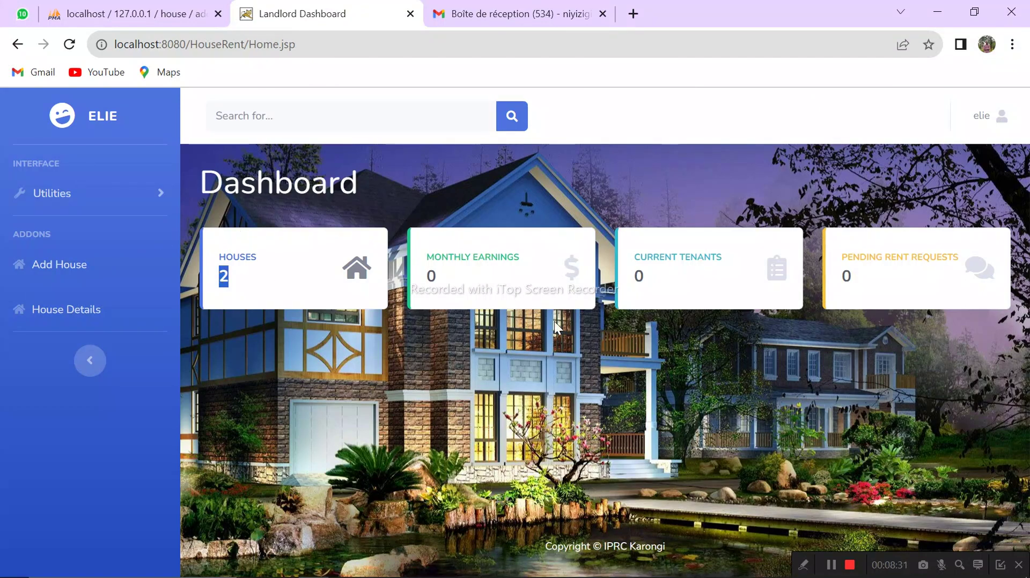
{"action": "left_click", "coordinate": [846, 284]}
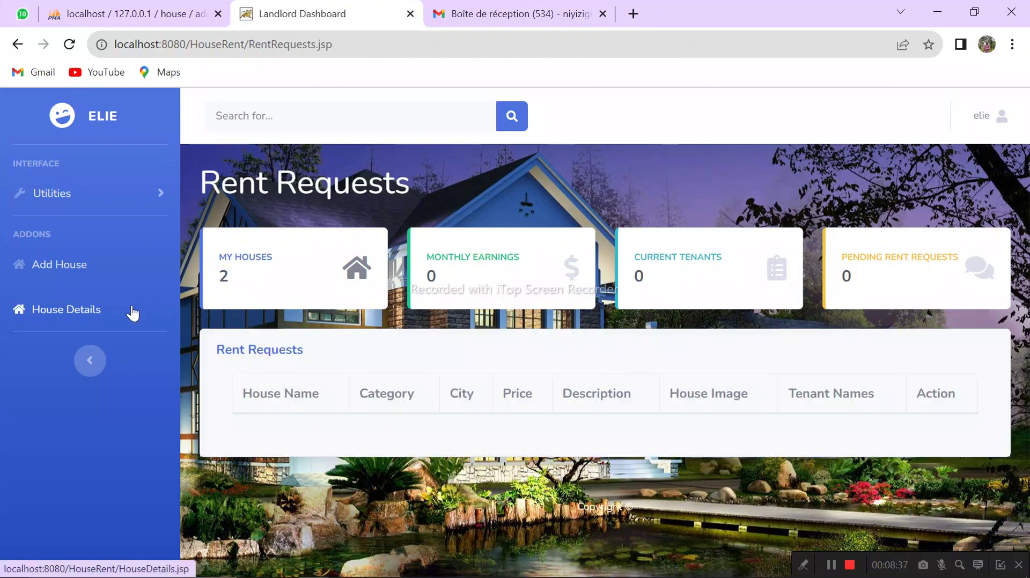
{"action": "left_click", "coordinate": [81, 313]}
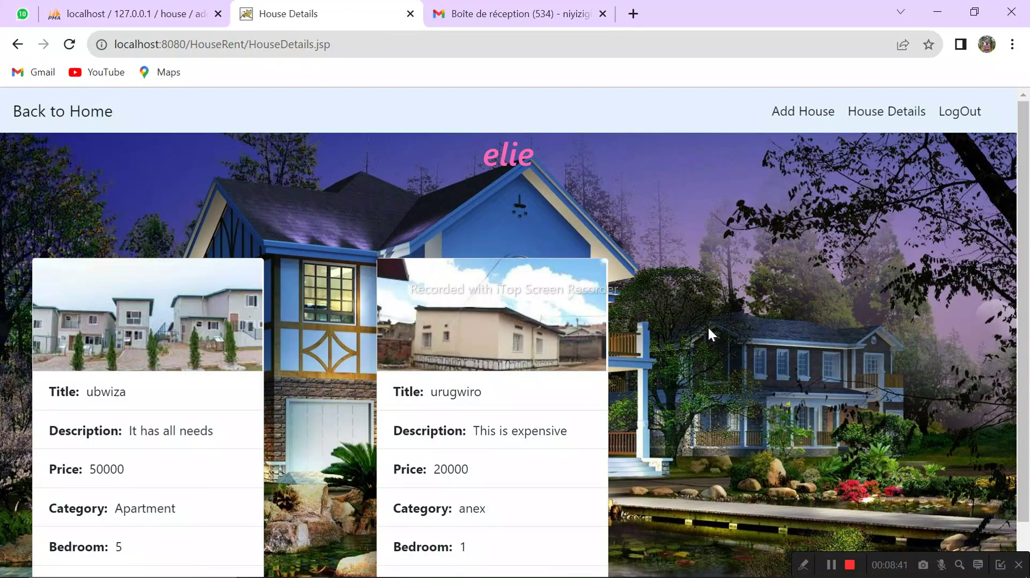
{"action": "scroll", "coordinate": [1008, 268], "scroll_direction": "down", "scroll_amount": 1}
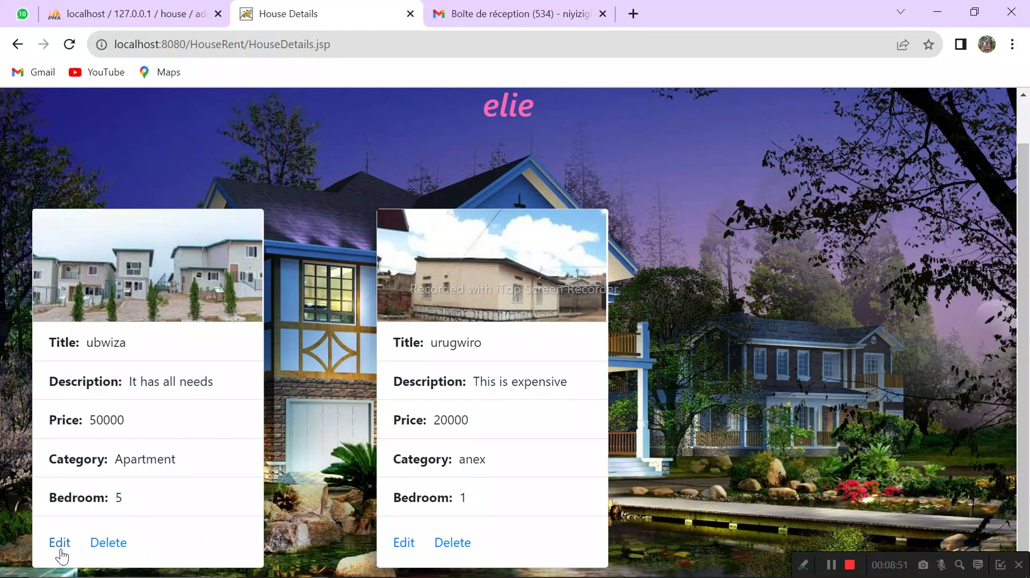
Step: Edit the ubwiza house's price from 50000 to 60000, submit, and acknowledge 'Update Successfully..!'
{"action": "left_click", "coordinate": [60, 549]}
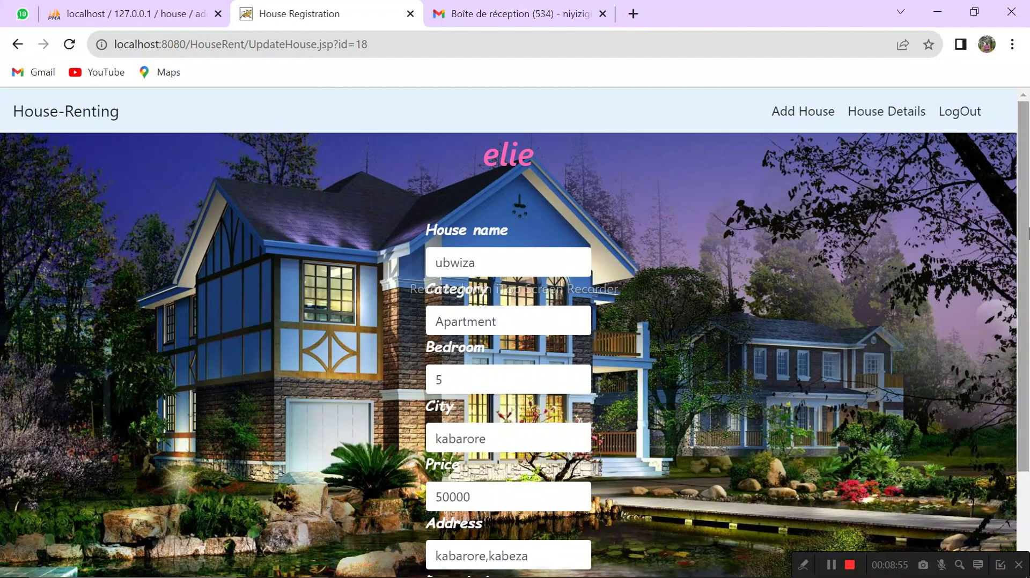
{"action": "scroll", "coordinate": [784, 336], "scroll_direction": "down", "scroll_amount": 3}
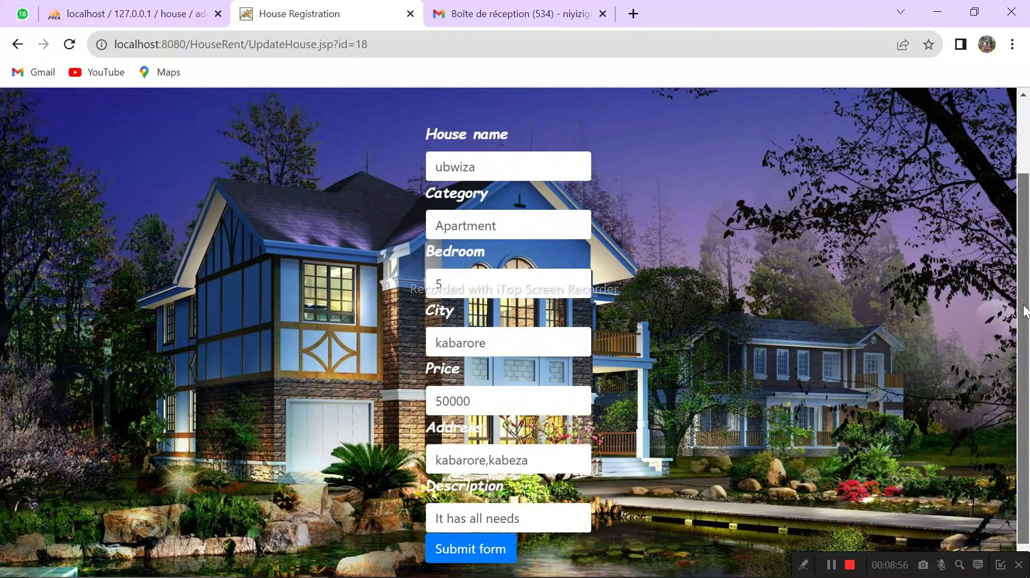
{"action": "left_click", "coordinate": [446, 396]}
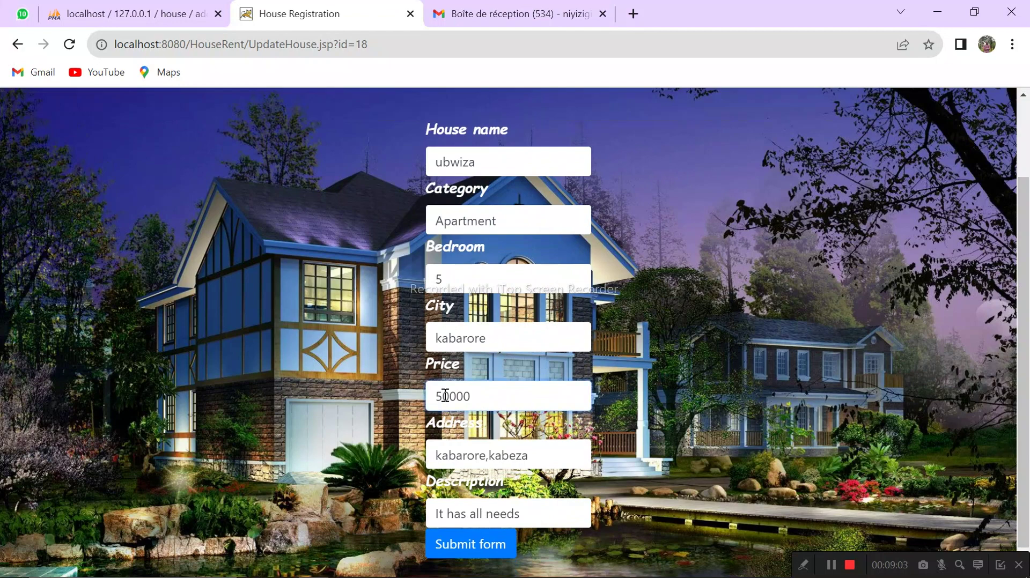
{"action": "key", "text": "BackSpace"}
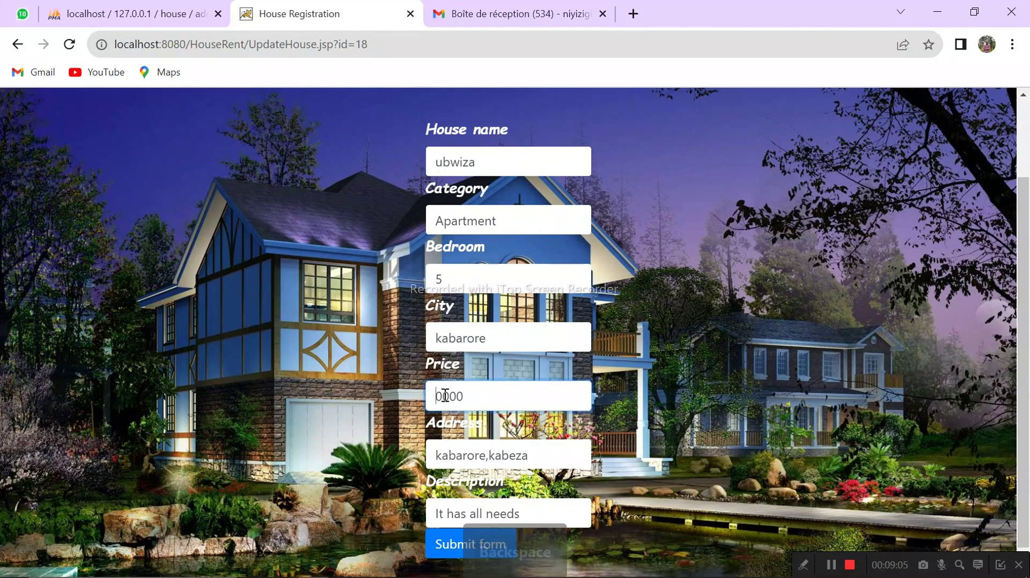
{"action": "type", "text": "6"}
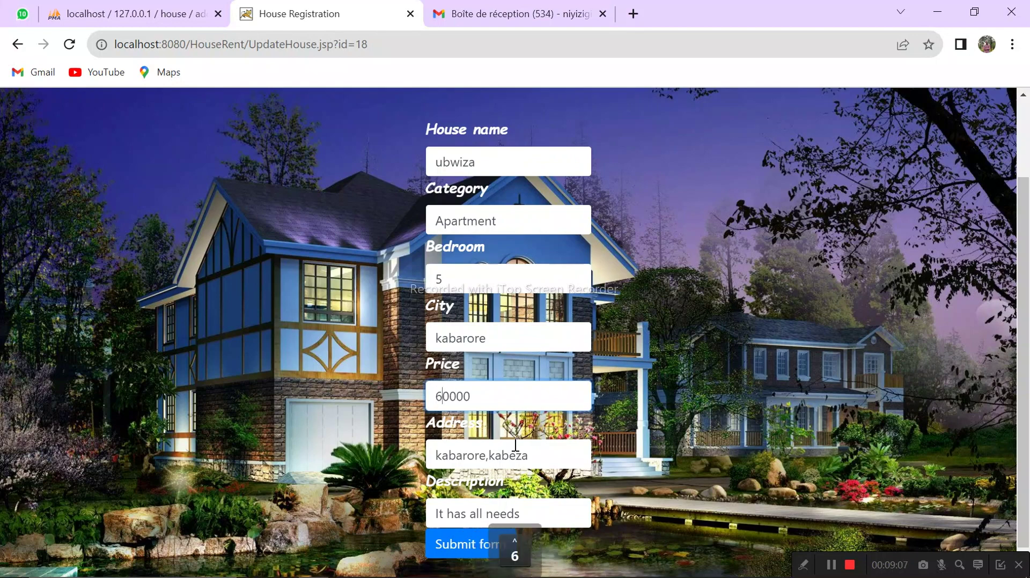
{"action": "left_click", "coordinate": [471, 551]}
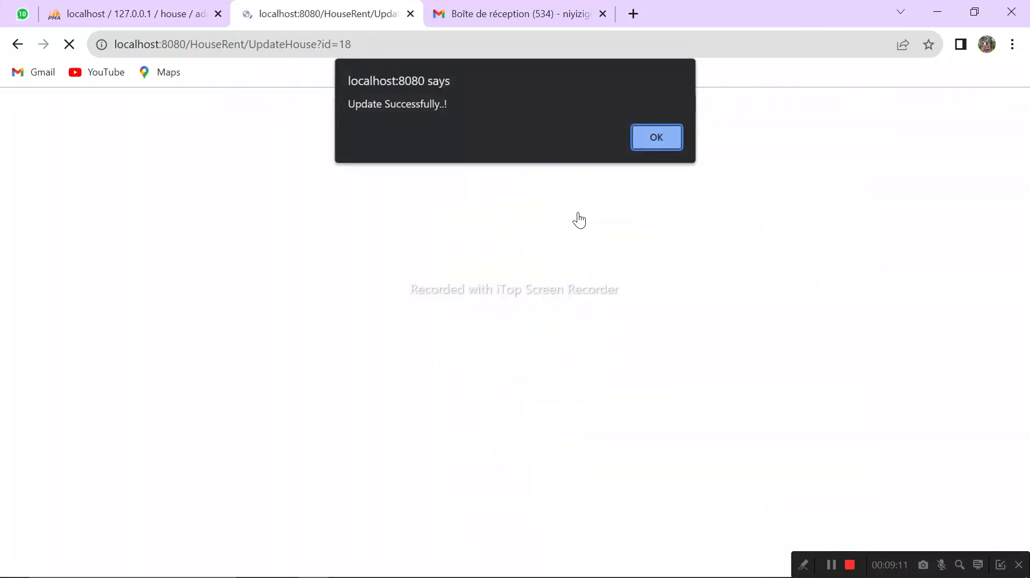
{"action": "left_click", "coordinate": [658, 140]}
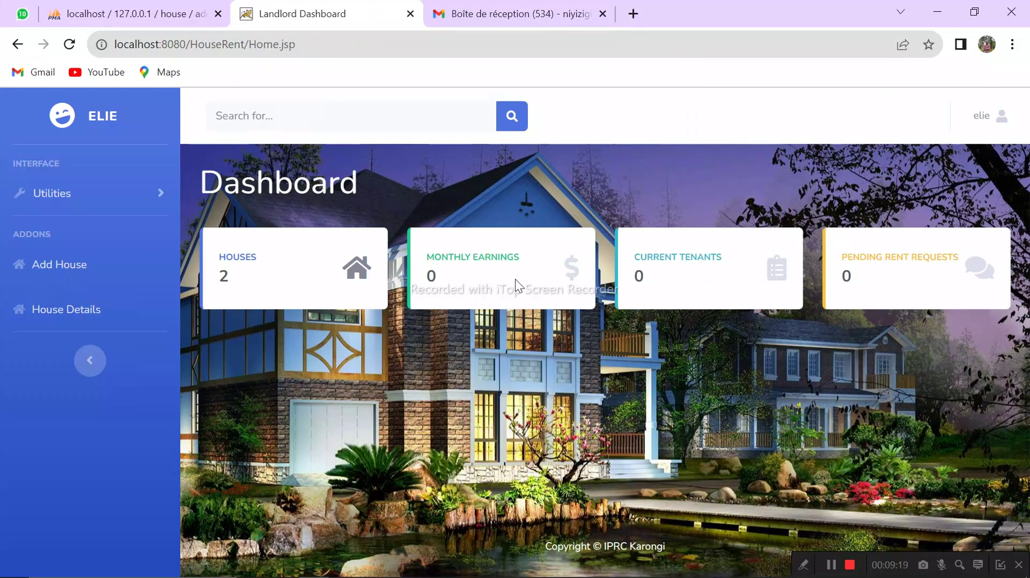
Step: Delete the ubwiza listing from House Details, confirm, and return to the dashboard showing 1 house
{"action": "left_click", "coordinate": [69, 317]}
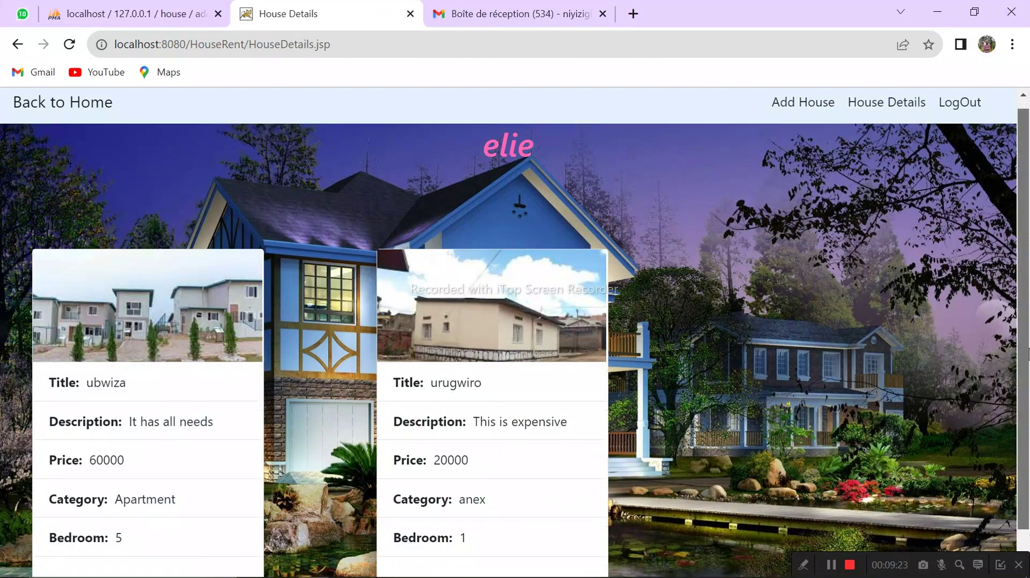
{"action": "scroll", "coordinate": [599, 487], "scroll_direction": "down", "scroll_amount": 1}
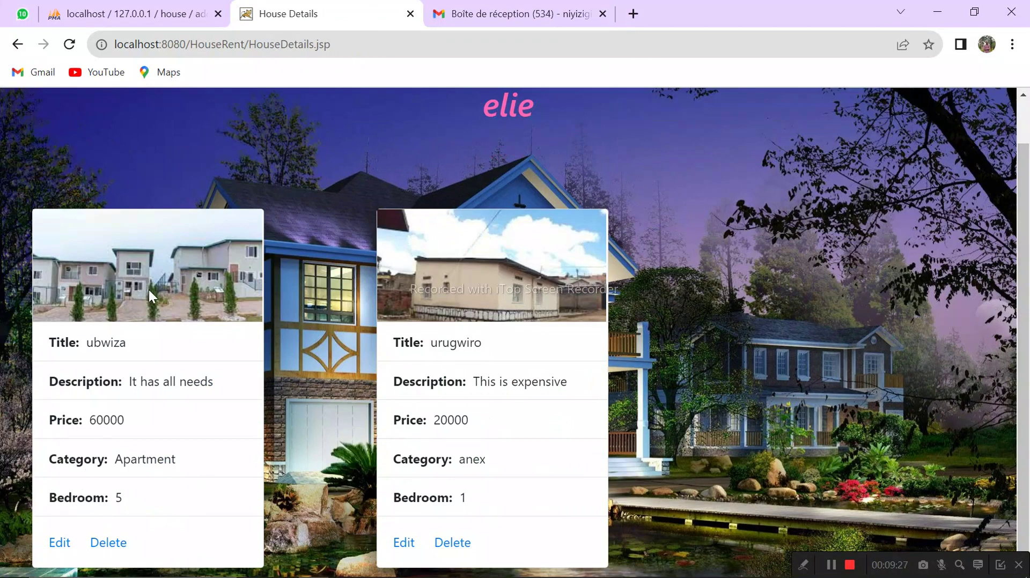
{"action": "left_click", "coordinate": [115, 542]}
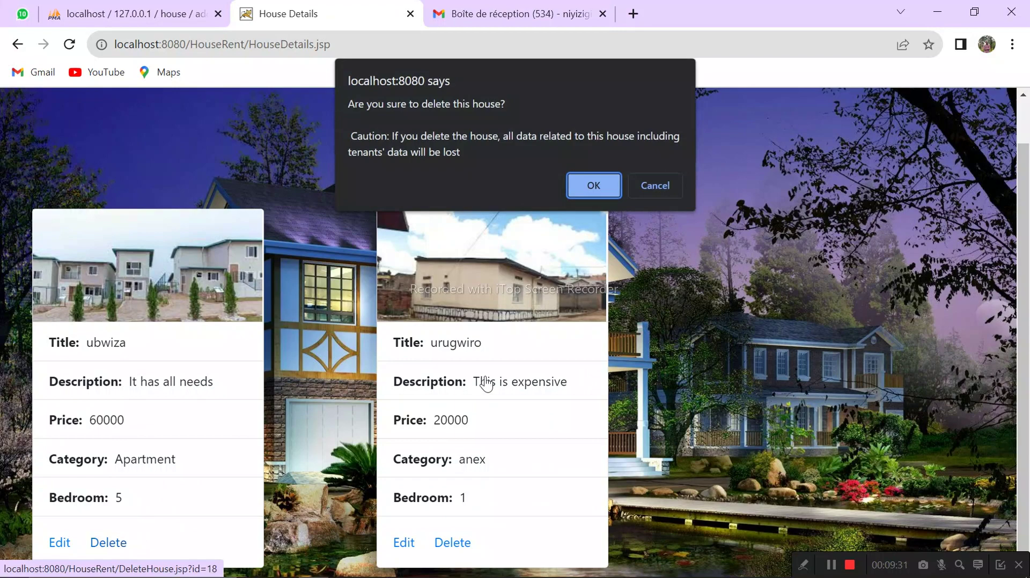
{"action": "left_click", "coordinate": [593, 186]}
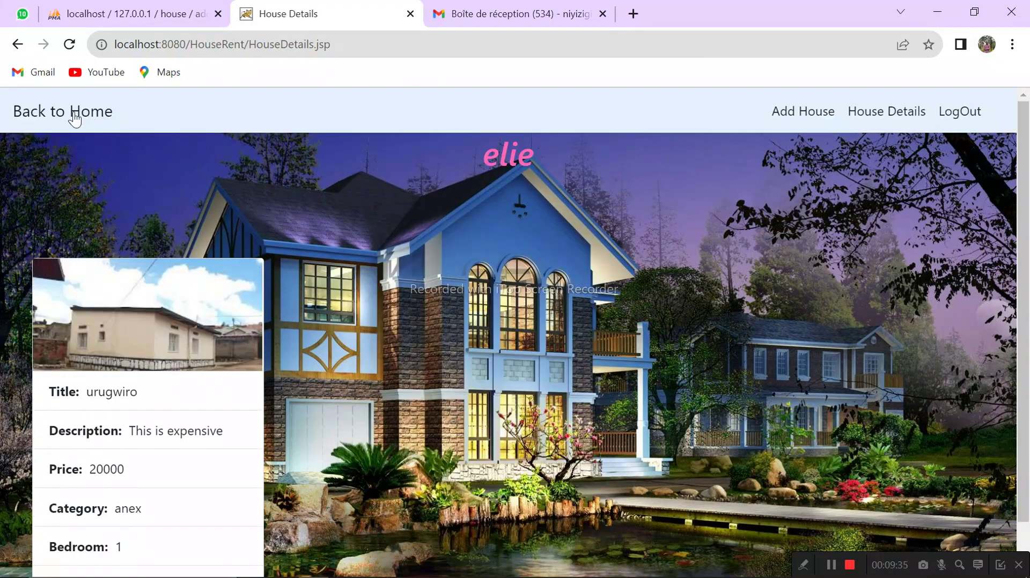
{"action": "left_click", "coordinate": [51, 112]}
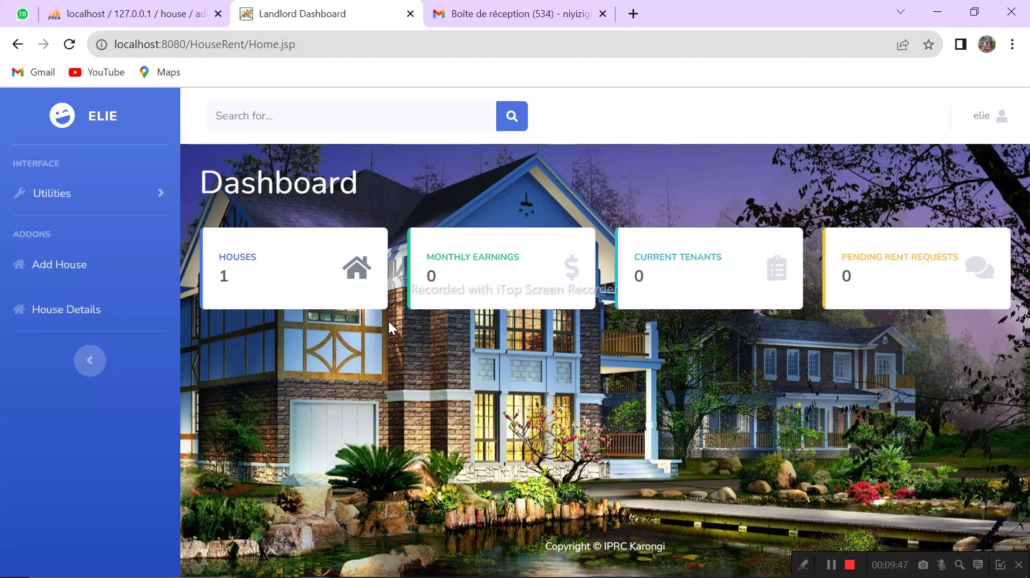
Step: Log out of the landlord account from the user menu and confirm in the Ready to Leave dialog
{"action": "left_click", "coordinate": [1002, 125]}
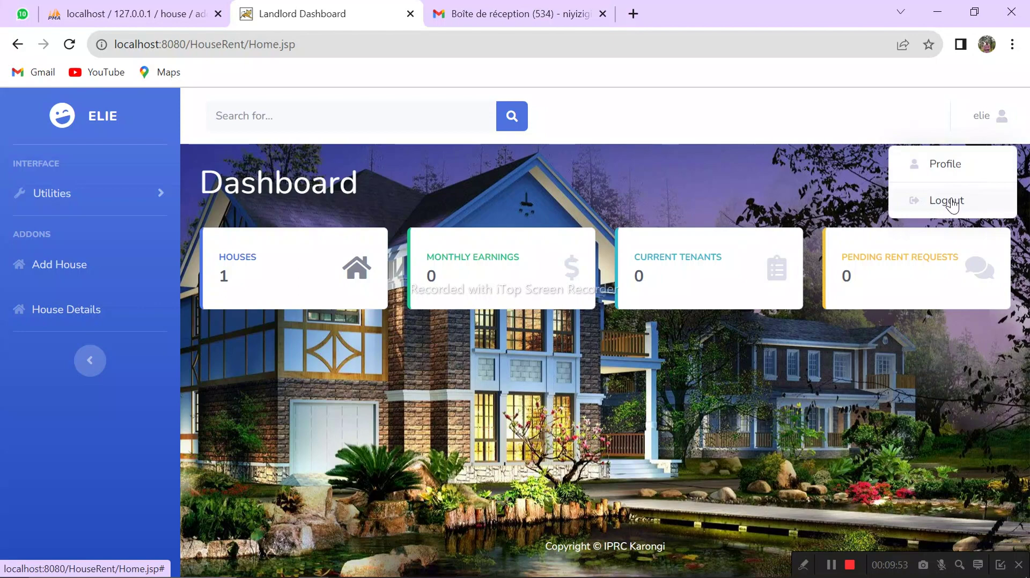
{"action": "left_click", "coordinate": [951, 202]}
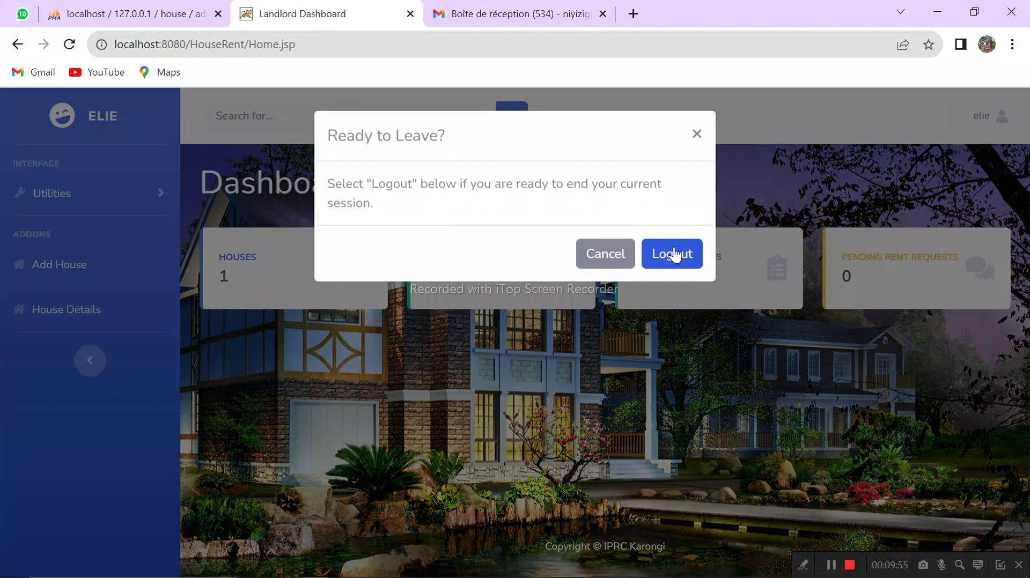
{"action": "left_click", "coordinate": [673, 255]}
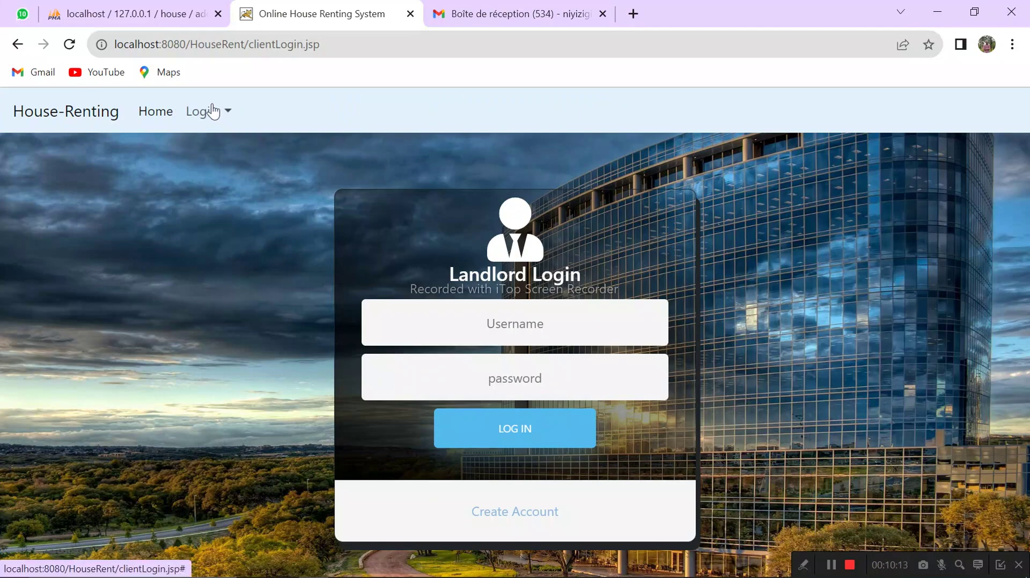
Step: Choose Tenant Login from the navbar's Login dropdown
{"action": "left_click", "coordinate": [213, 111]}
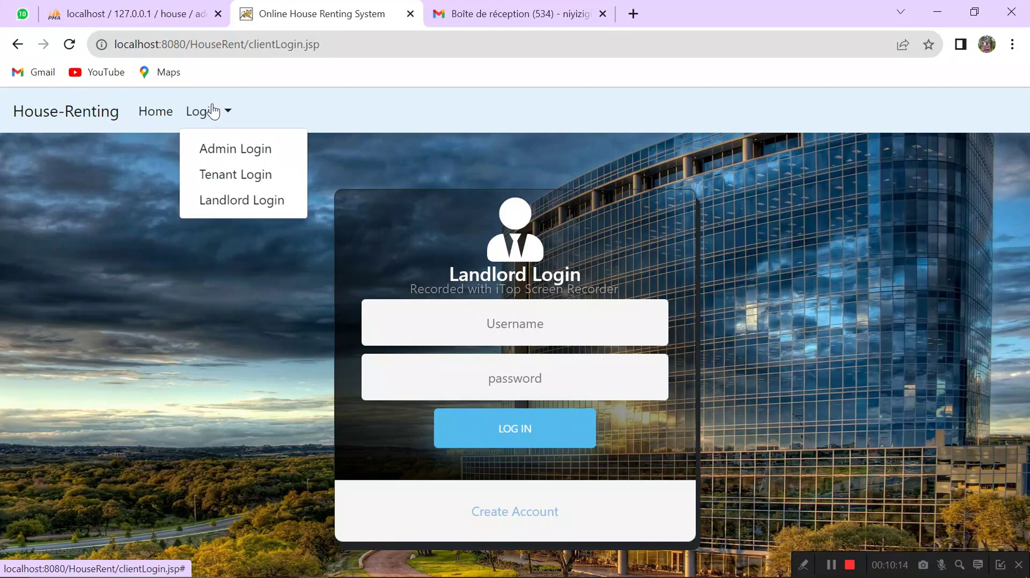
{"action": "left_click", "coordinate": [239, 182]}
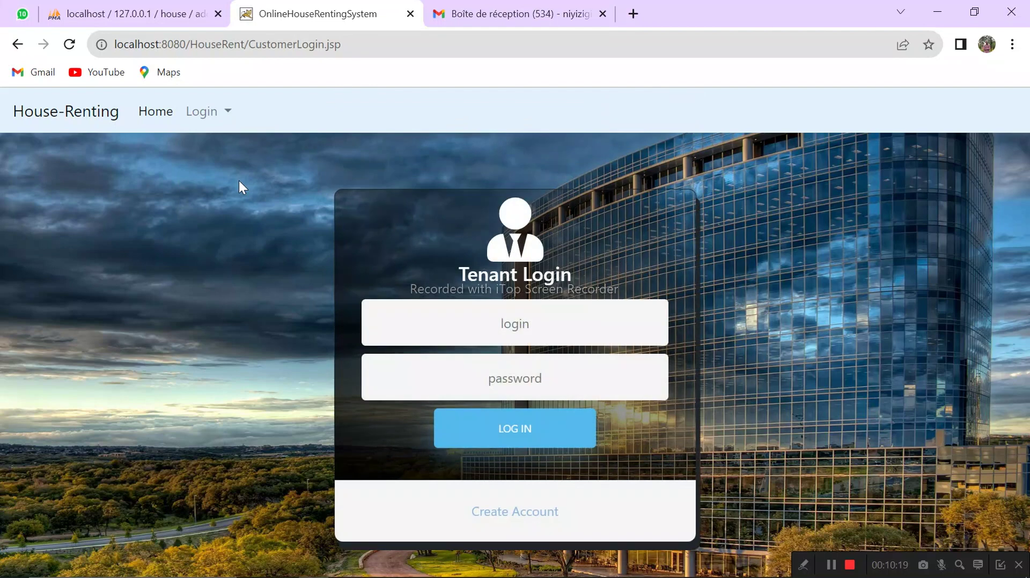
Step: Open the tenant registration form and enter the tenant's first and last name, e-mail, username and password
{"action": "left_click", "coordinate": [502, 518]}
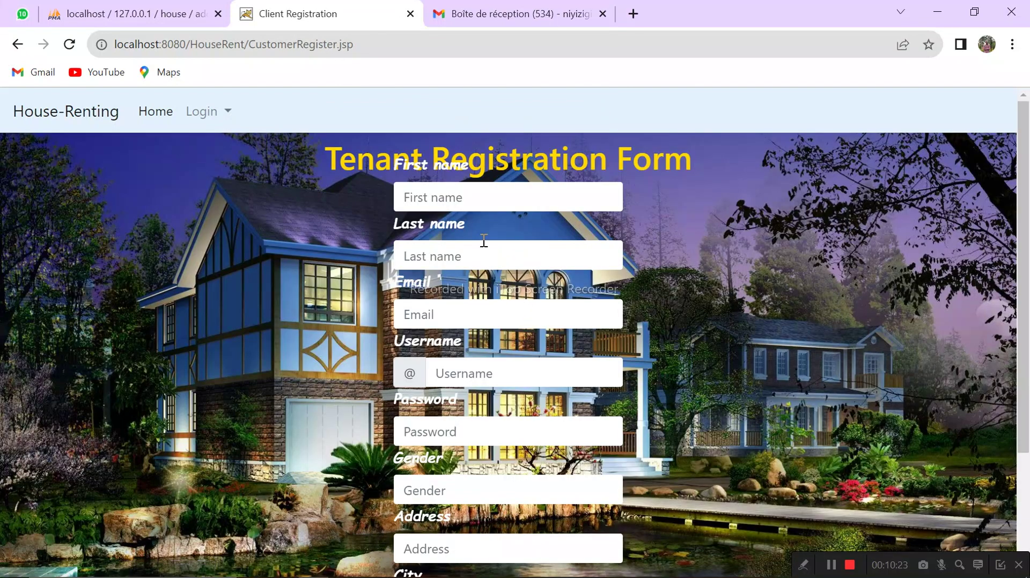
{"action": "left_click", "coordinate": [462, 200]}
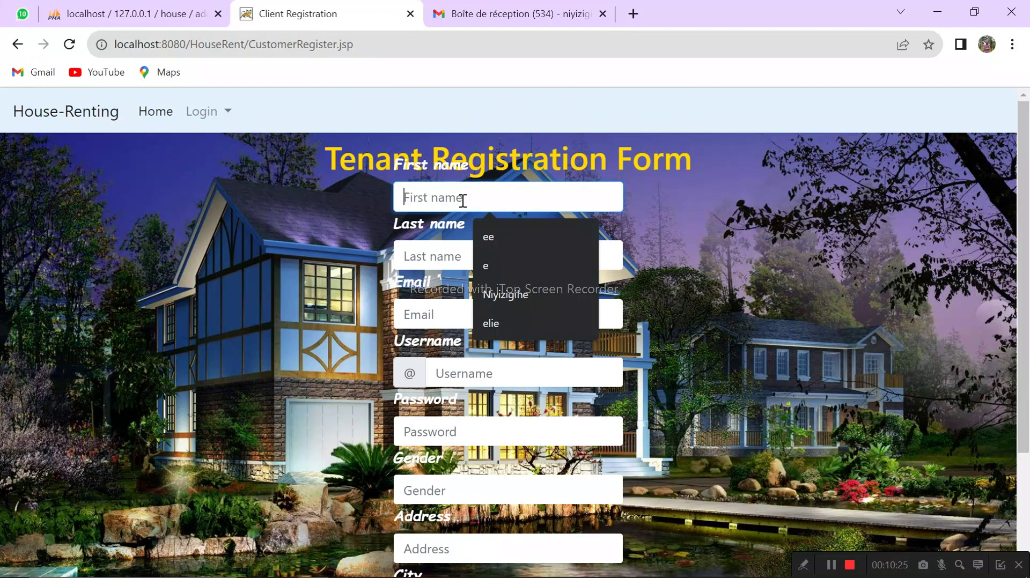
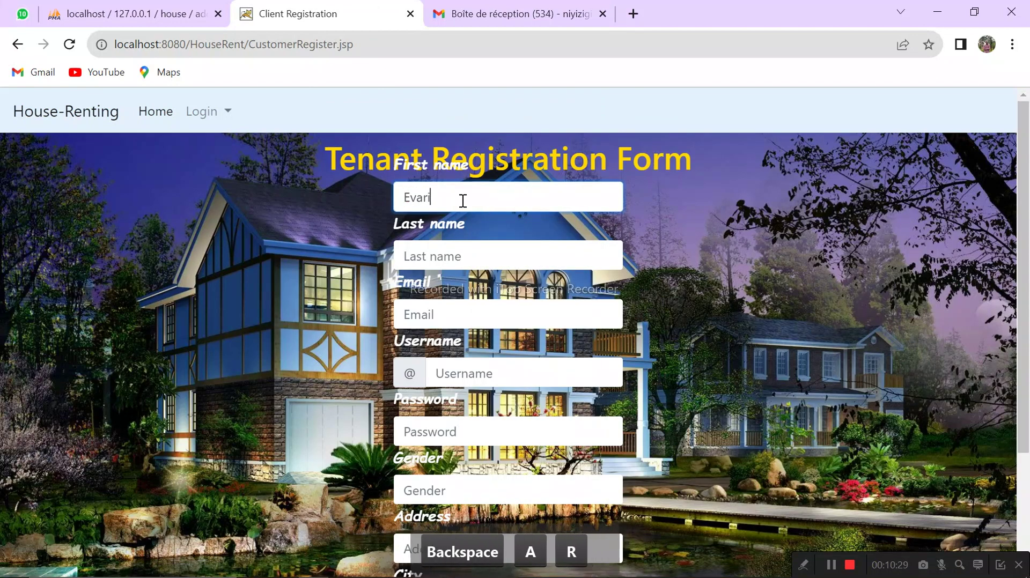
{"action": "key", "text": "Tab"}
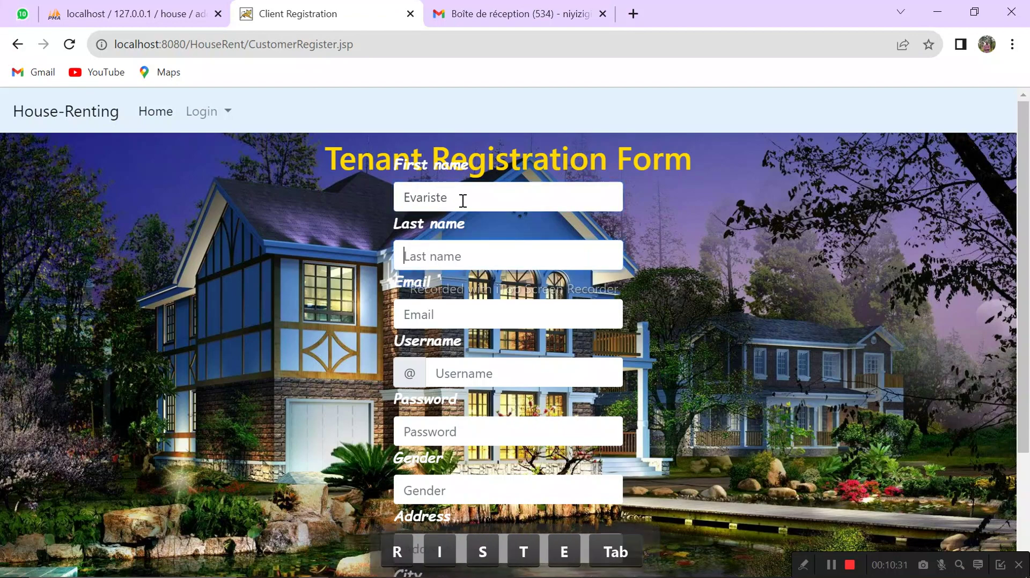
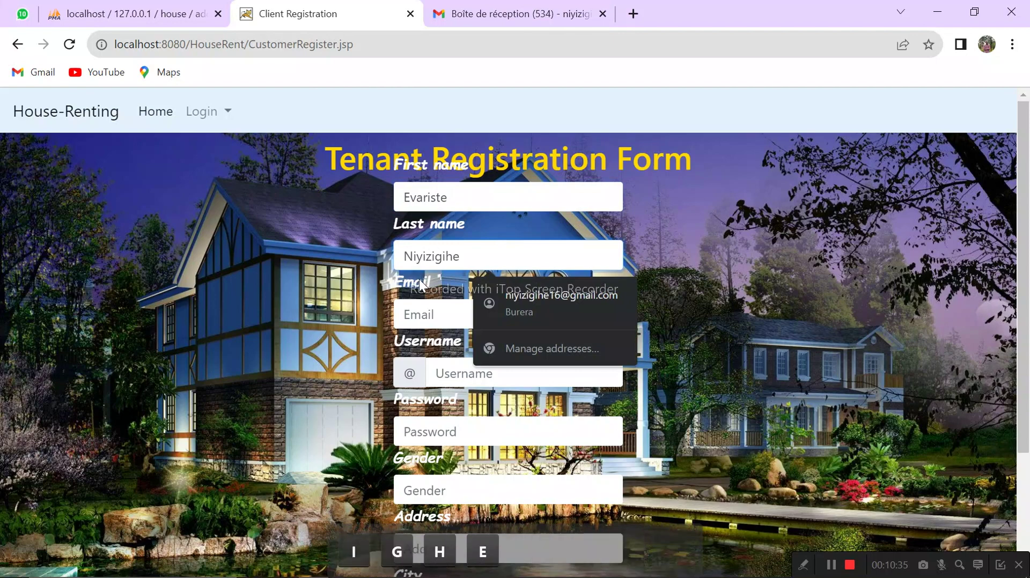
{"action": "key", "text": "Tab"}
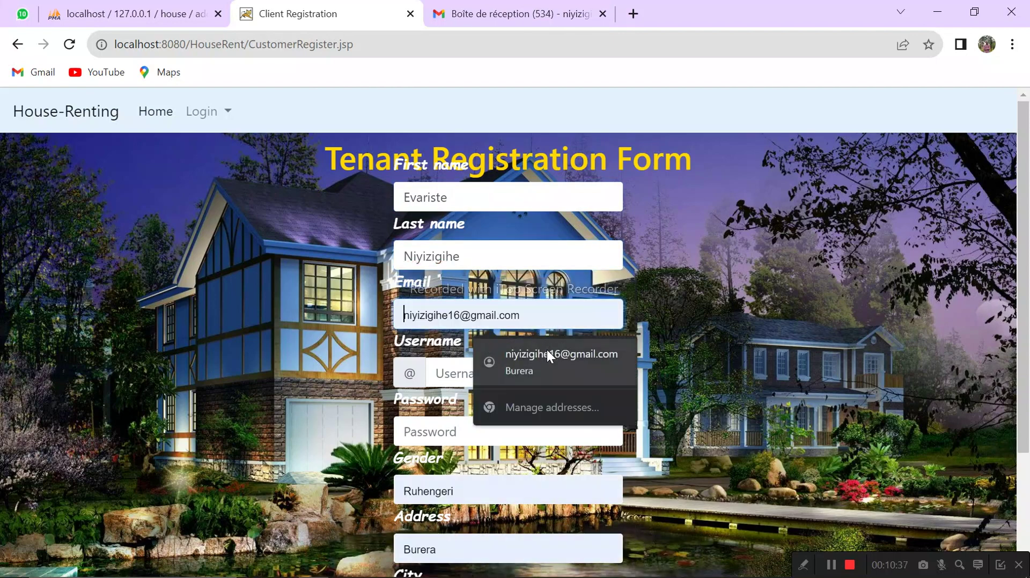
{"action": "left_click", "coordinate": [546, 349]}
{"action": "left_click", "coordinate": [504, 368]}
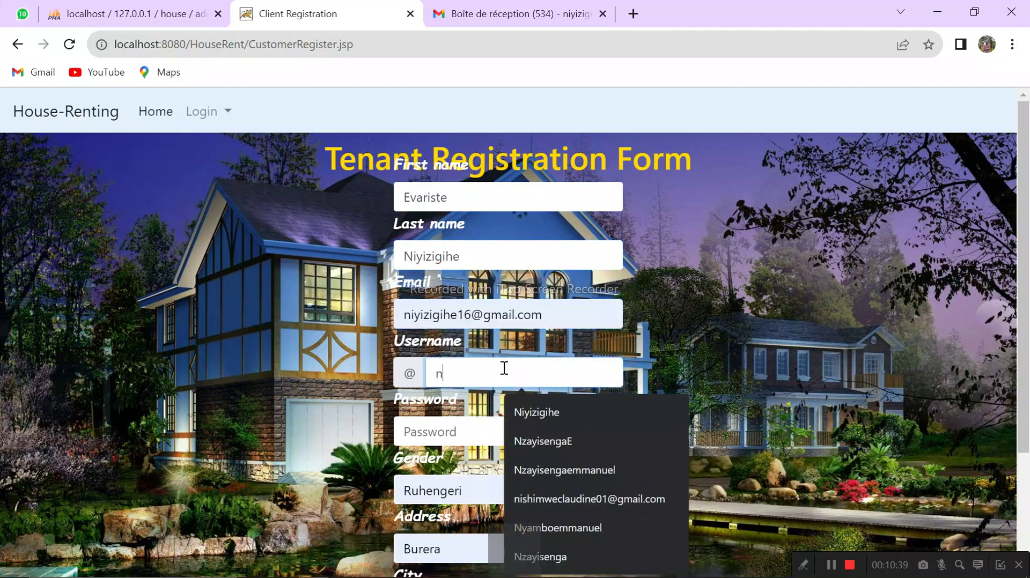
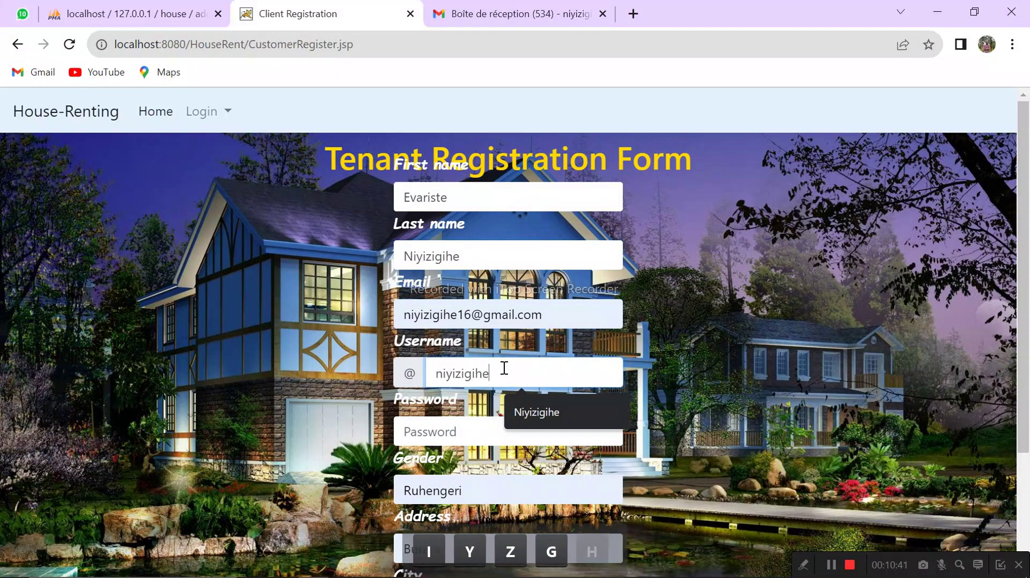
{"action": "key", "text": "Tab"}
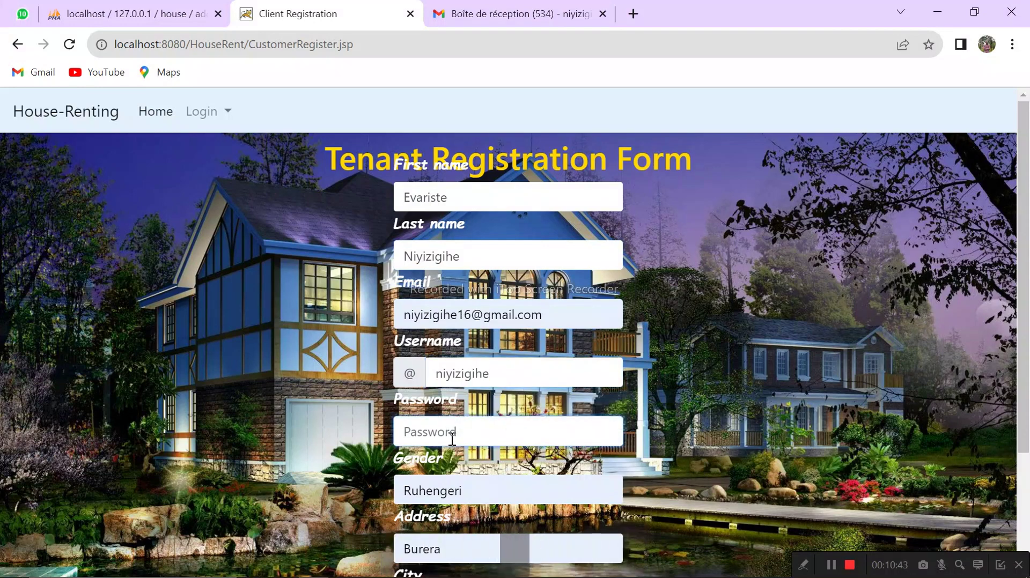
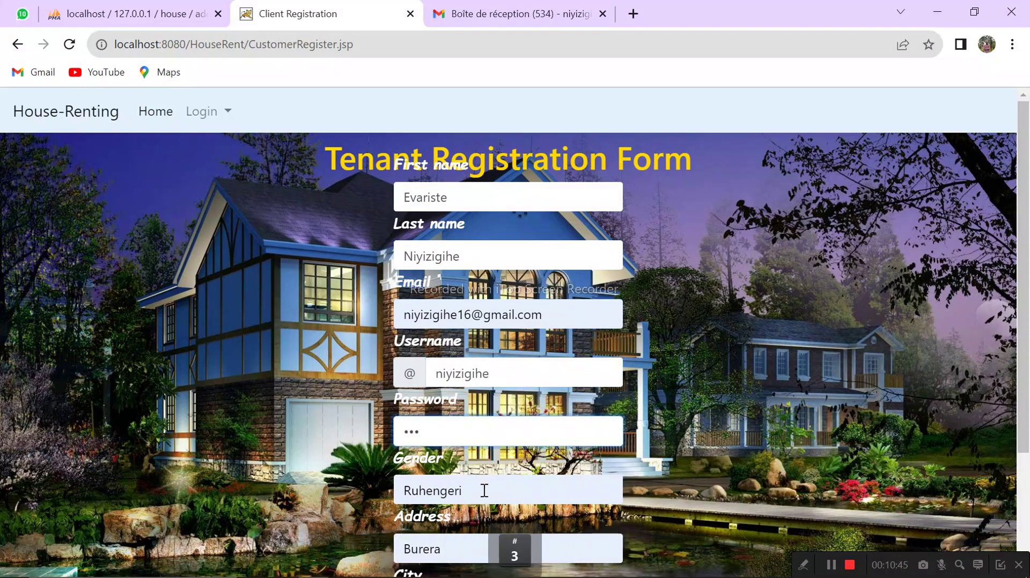
Step: Set gender to Male and city to Kinoni, enter the mobile number, and submit the form
{"action": "double_click", "coordinate": [485, 490]}
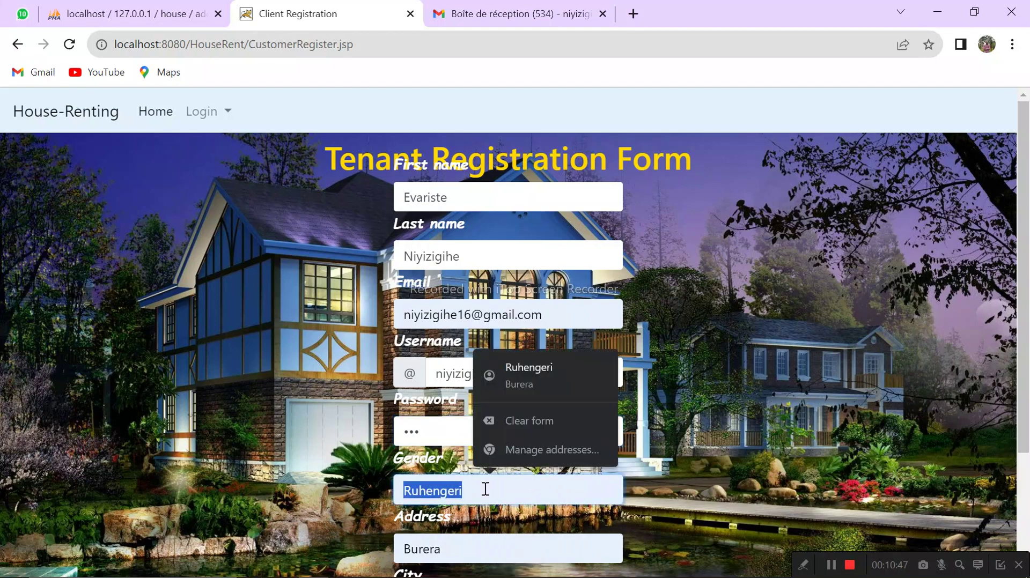
{"action": "type", "text": "Male"}
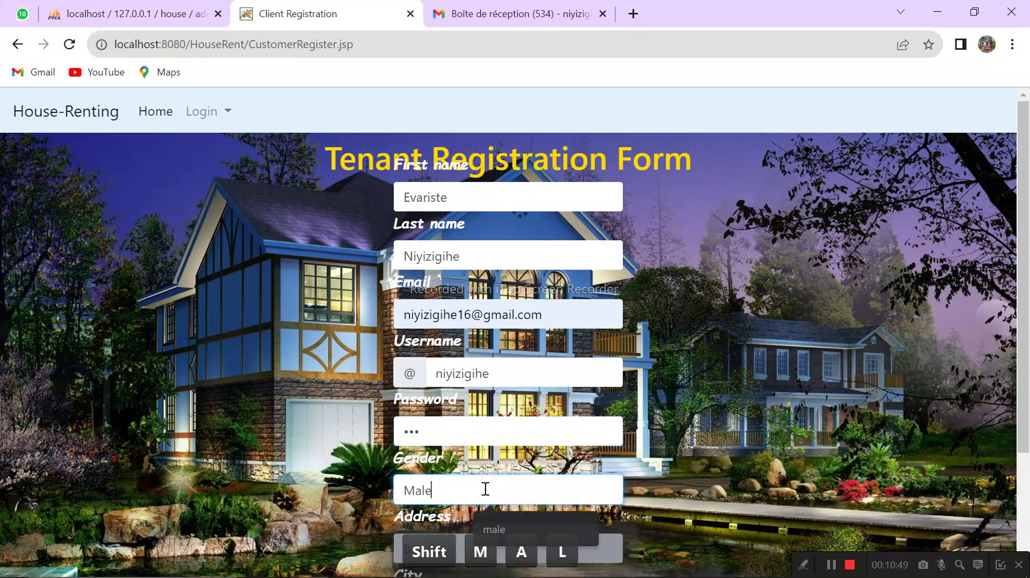
{"action": "scroll", "coordinate": [1027, 485], "scroll_direction": "down", "scroll_amount": 3}
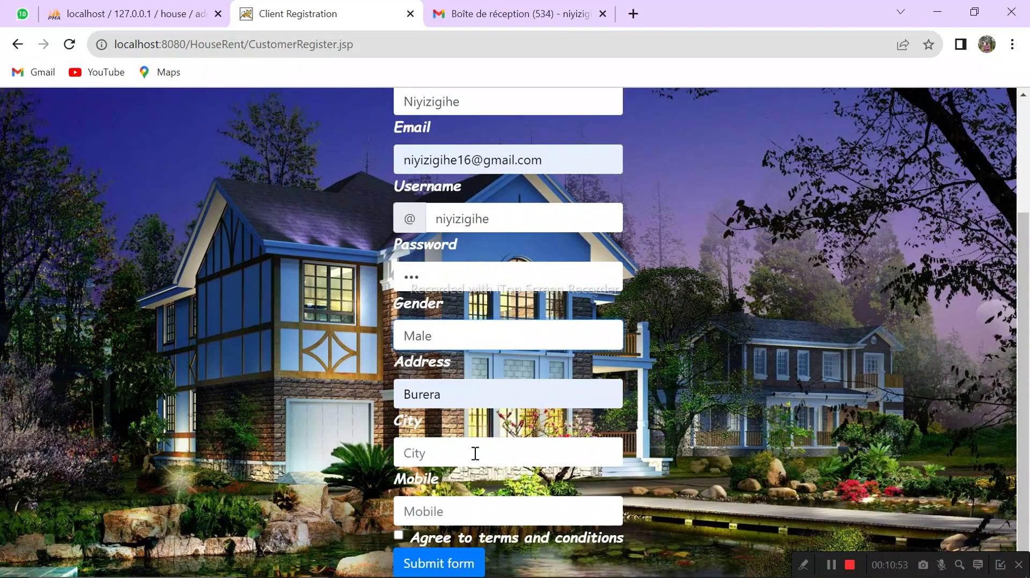
{"action": "left_click", "coordinate": [475, 453]}
{"action": "type", "text": "K"}
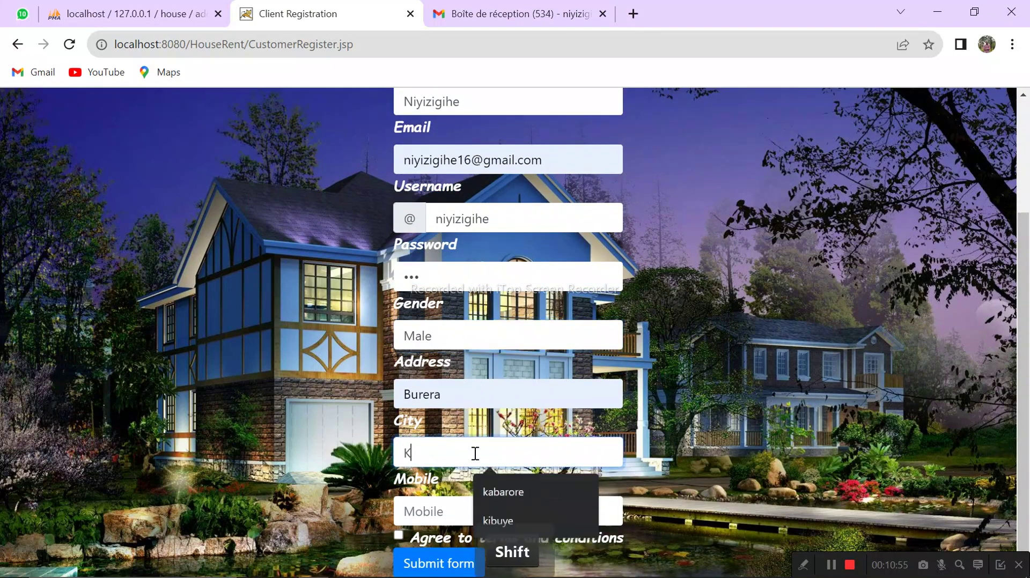
{"action": "type", "text": "inoni"}
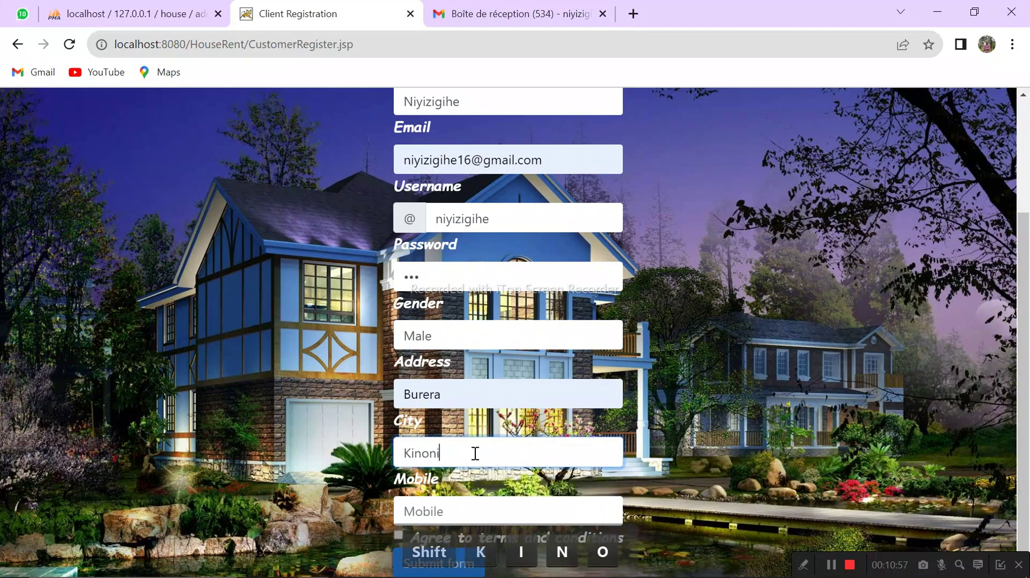
{"action": "left_click", "coordinate": [497, 502]}
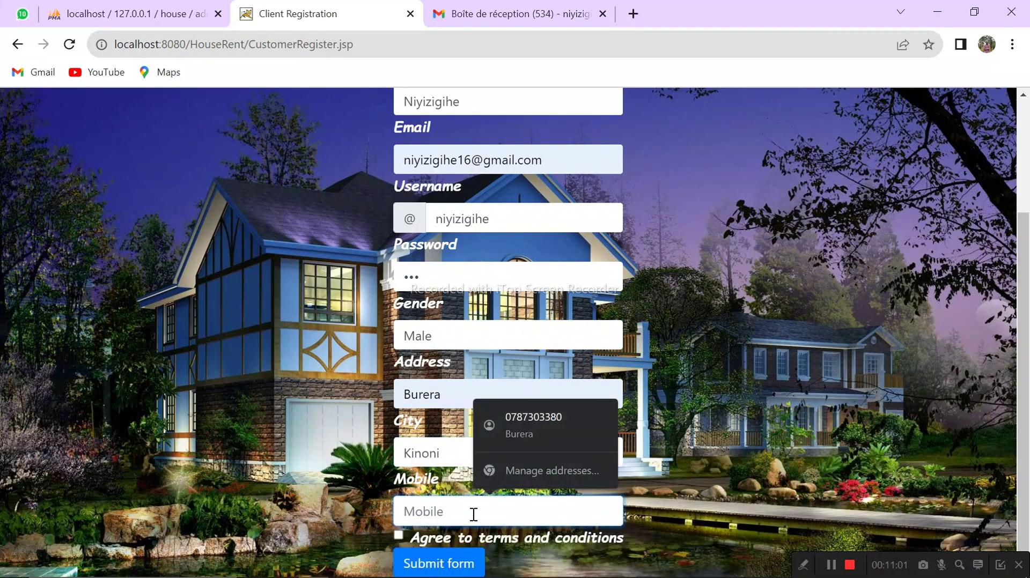
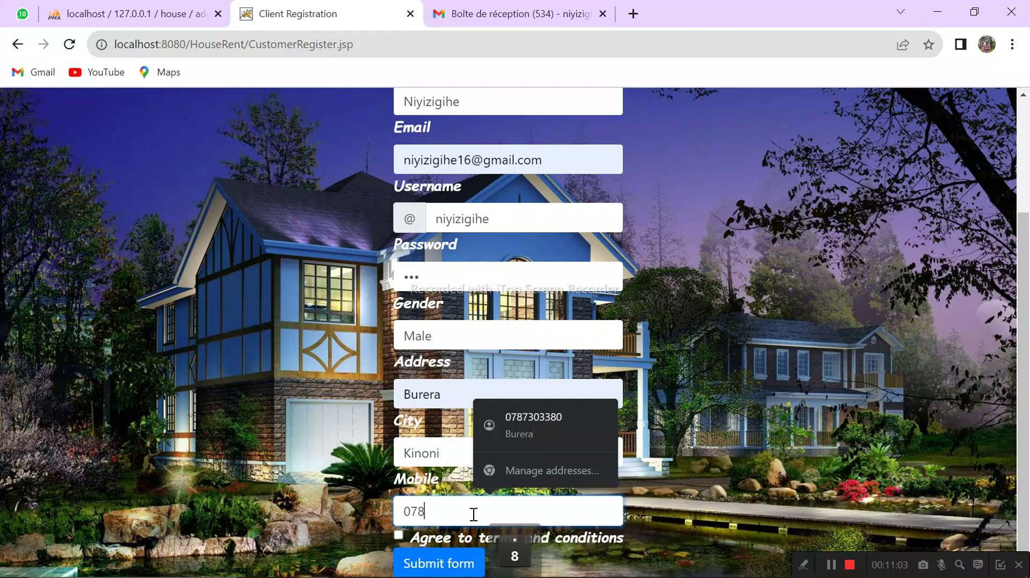
{"action": "left_click", "coordinate": [666, 489]}
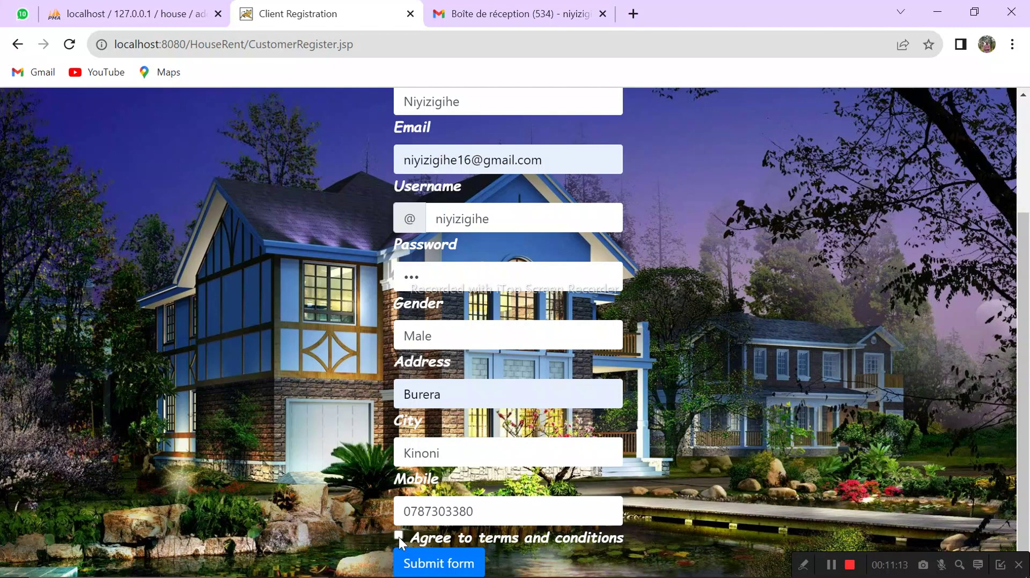
{"action": "left_click", "coordinate": [438, 564]}
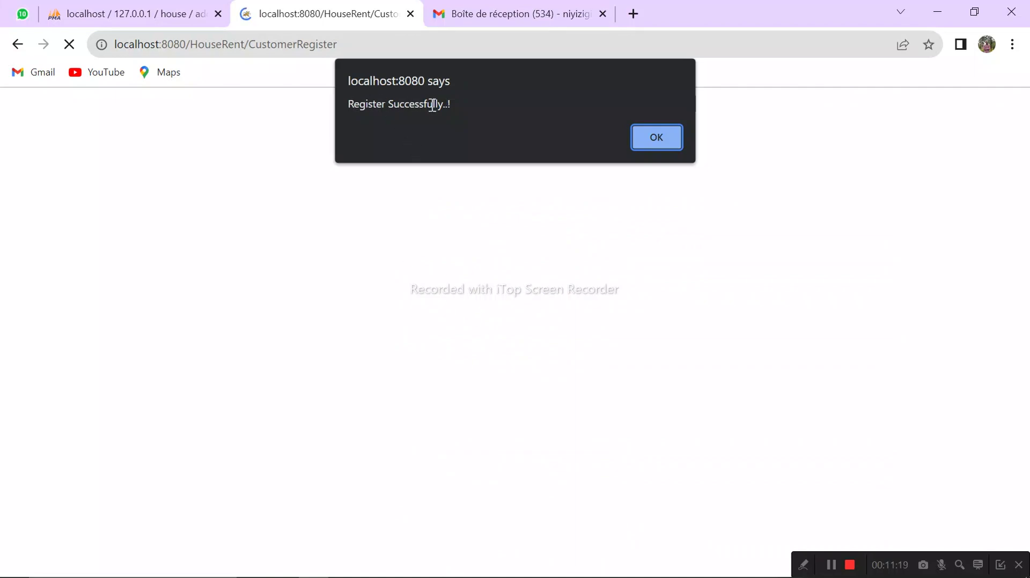
Step: Dismiss the registration alert and log in on Tenant Login with the new tenant's username and password
{"action": "left_click", "coordinate": [656, 138]}
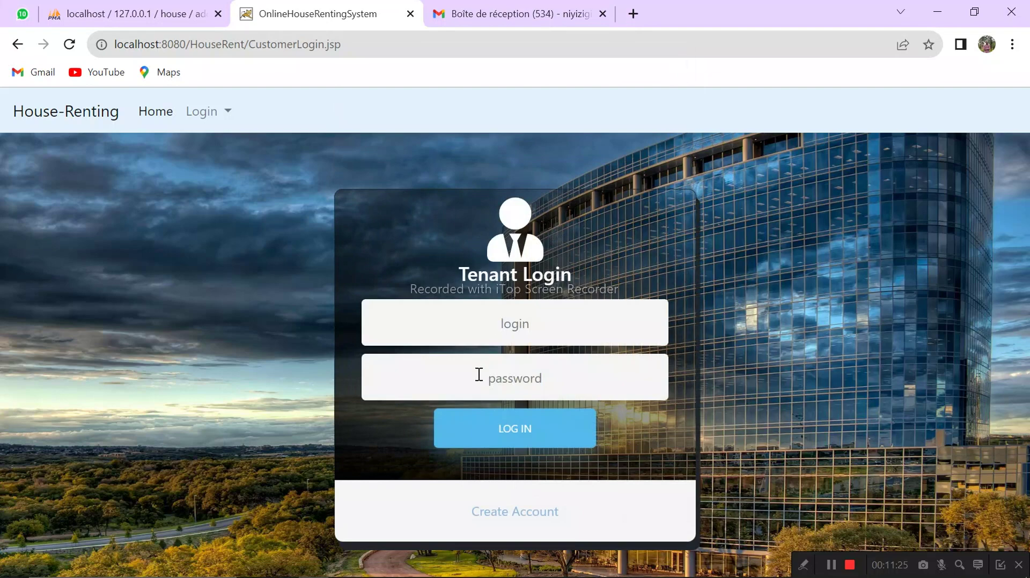
{"action": "left_click", "coordinate": [480, 324]}
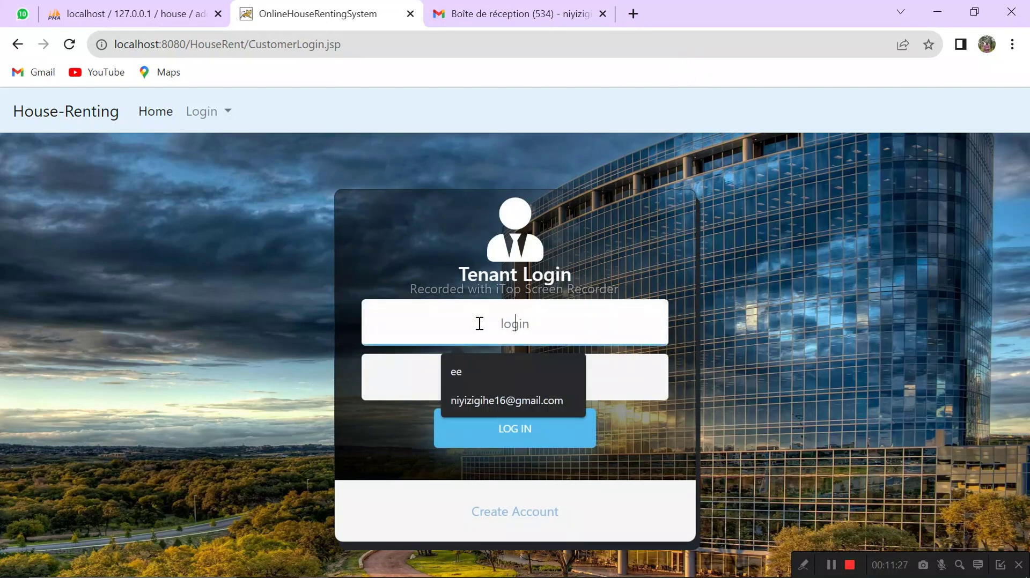
{"action": "type", "text": "niyiz"}
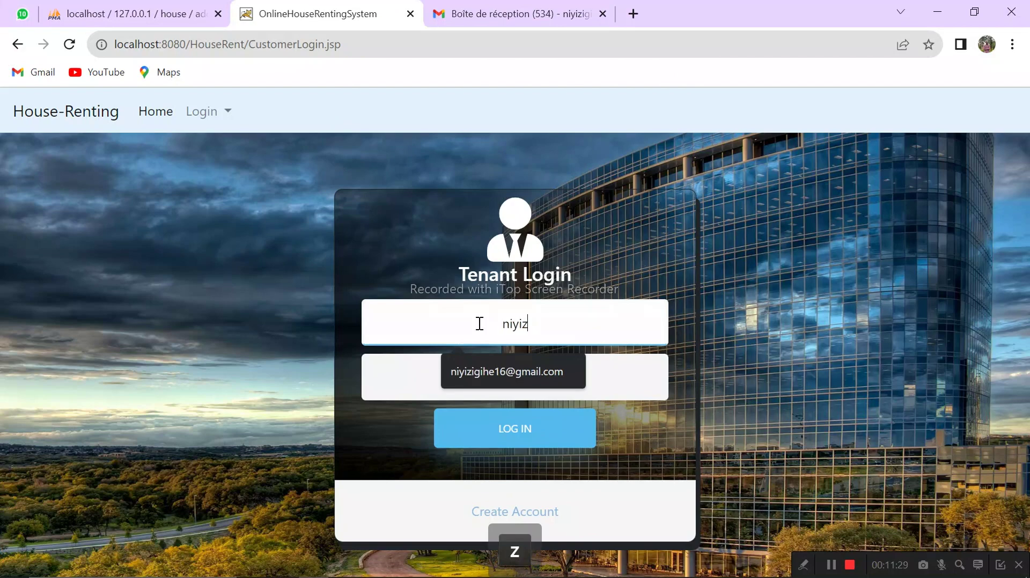
{"action": "type", "text": "igihe"}
{"action": "left_click", "coordinate": [413, 372]}
{"action": "type", "text": "1"}
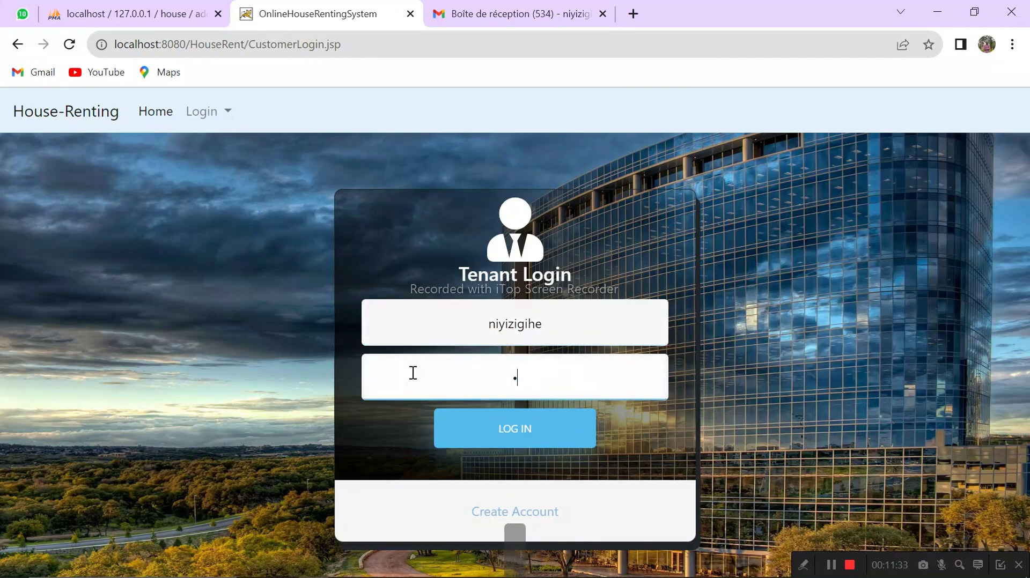
{"action": "type", "text": "23"}
{"action": "left_click", "coordinate": [488, 437]}
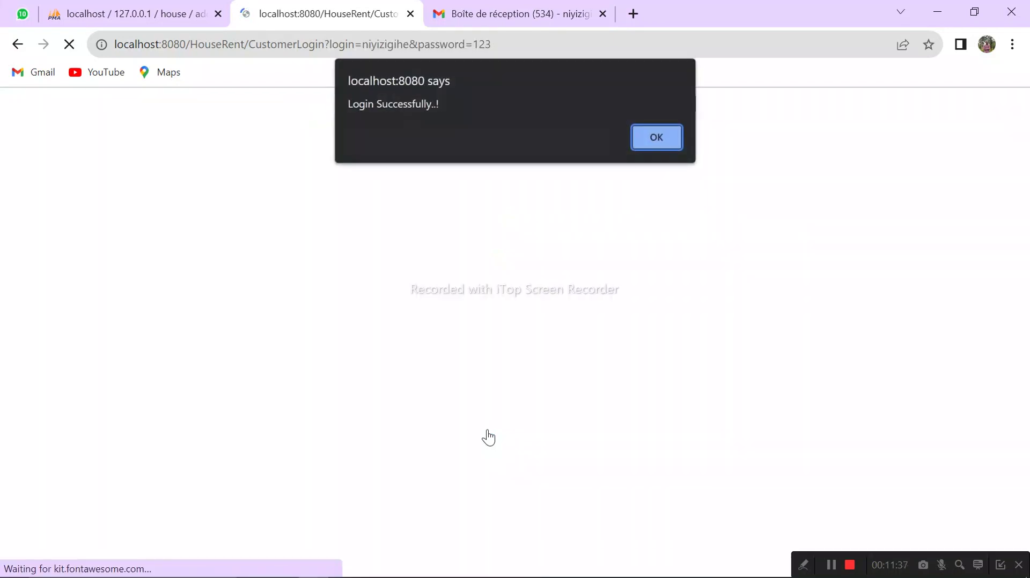
Step: Acknowledge the login alert, view the urugwiro house's photo, and go back to the Client Dashboard
{"action": "left_click", "coordinate": [656, 144]}
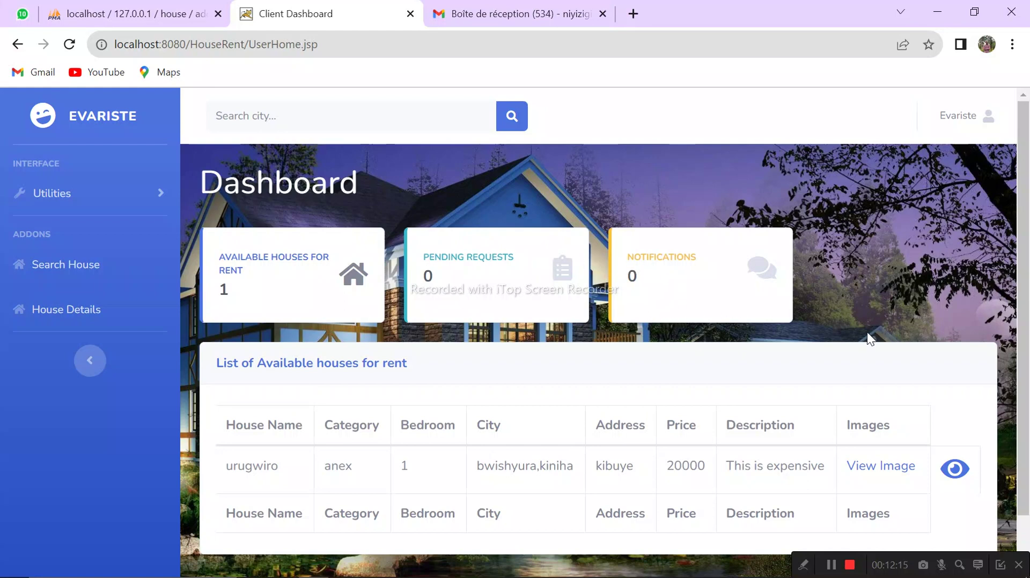
{"action": "scroll", "coordinate": [1011, 266], "scroll_direction": "down", "scroll_amount": 1}
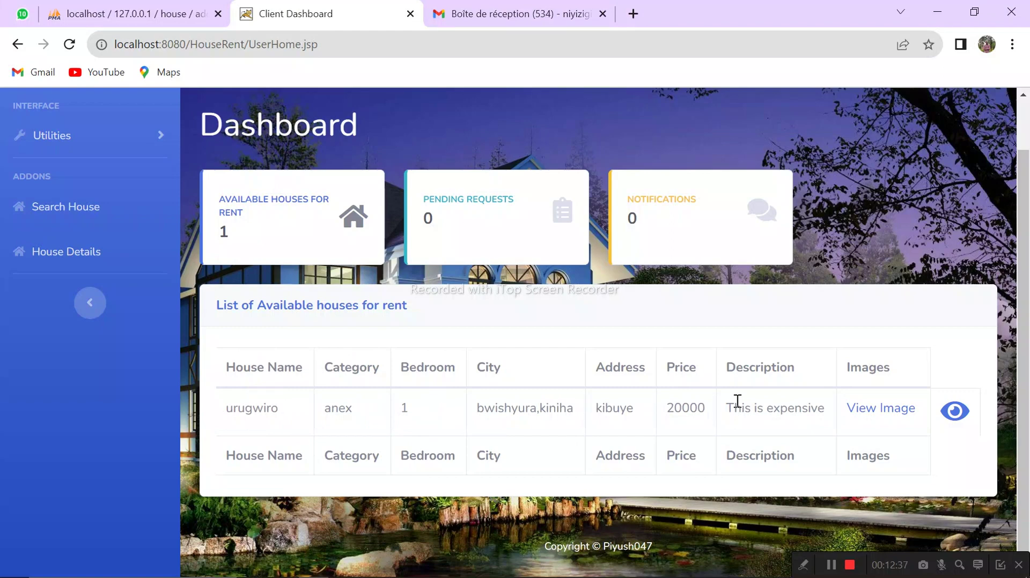
{"action": "left_click", "coordinate": [880, 411]}
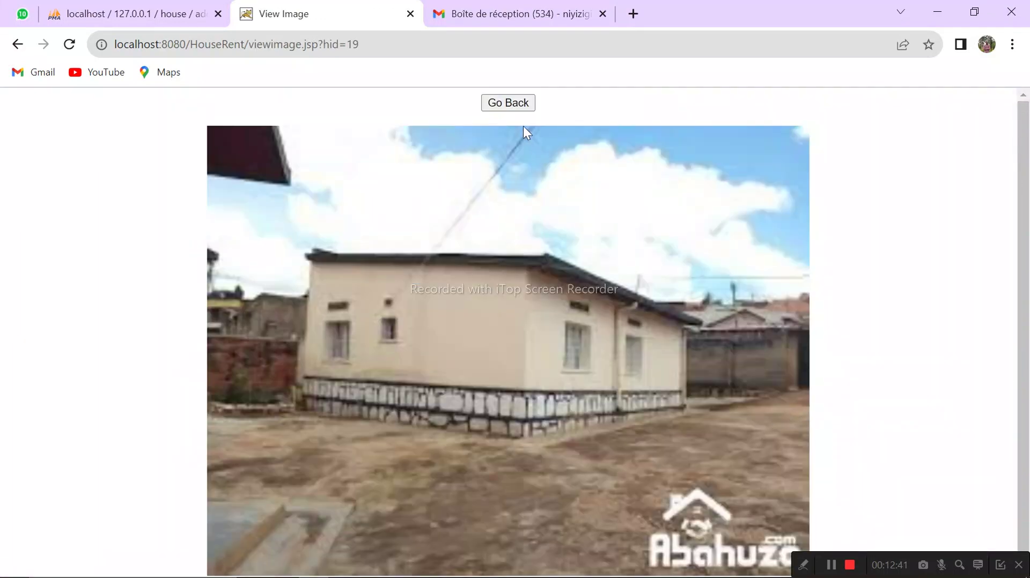
{"action": "left_click", "coordinate": [508, 103]}
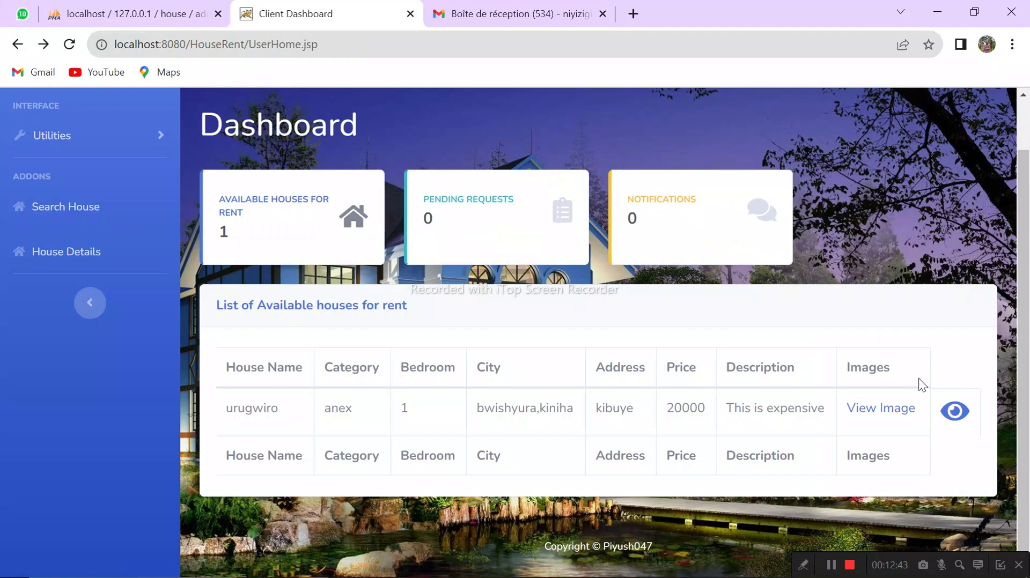
Step: Check the urugwiro owner's e-mail and phone contact options, cancel the external-app prompt, then open Search House
{"action": "left_click", "coordinate": [955, 412]}
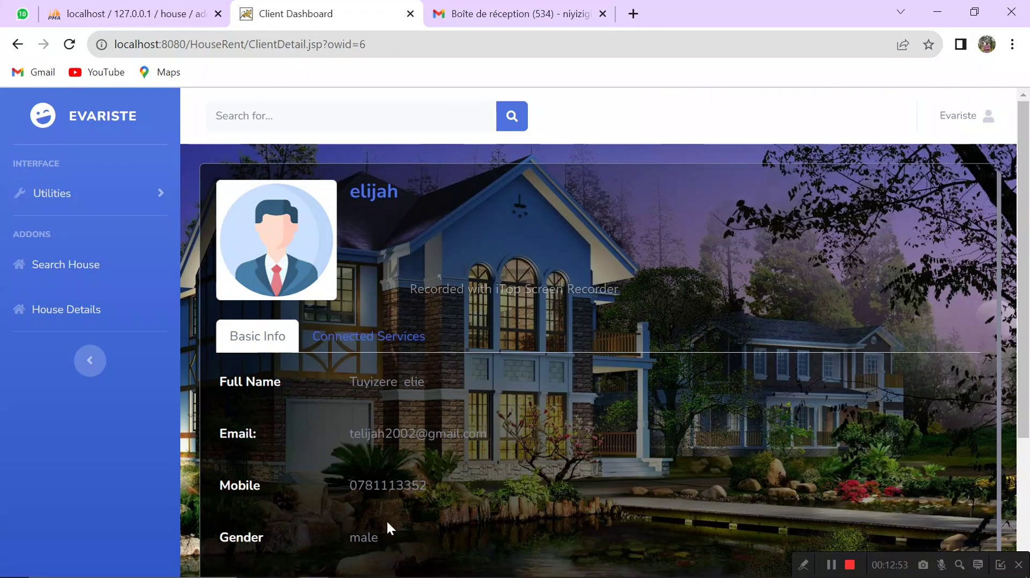
{"action": "left_click", "coordinate": [332, 346]}
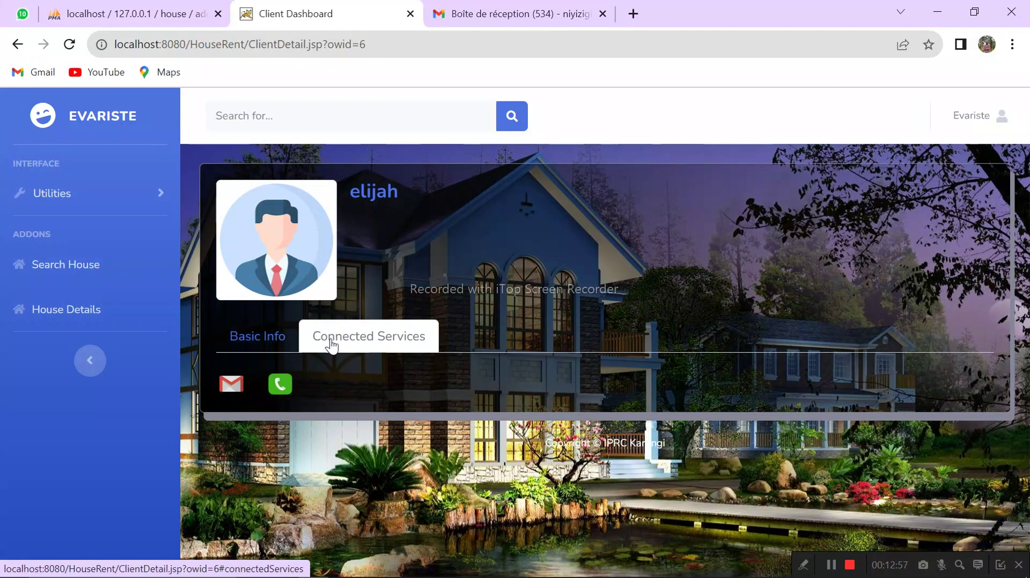
{"action": "left_click", "coordinate": [232, 384]}
{"action": "left_click", "coordinate": [269, 439]}
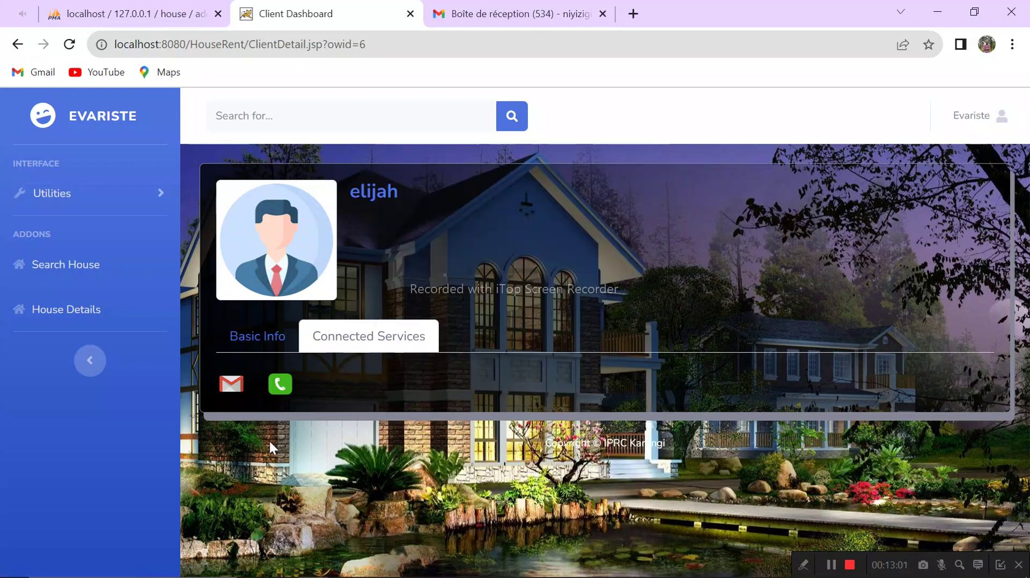
{"action": "left_click", "coordinate": [280, 388]}
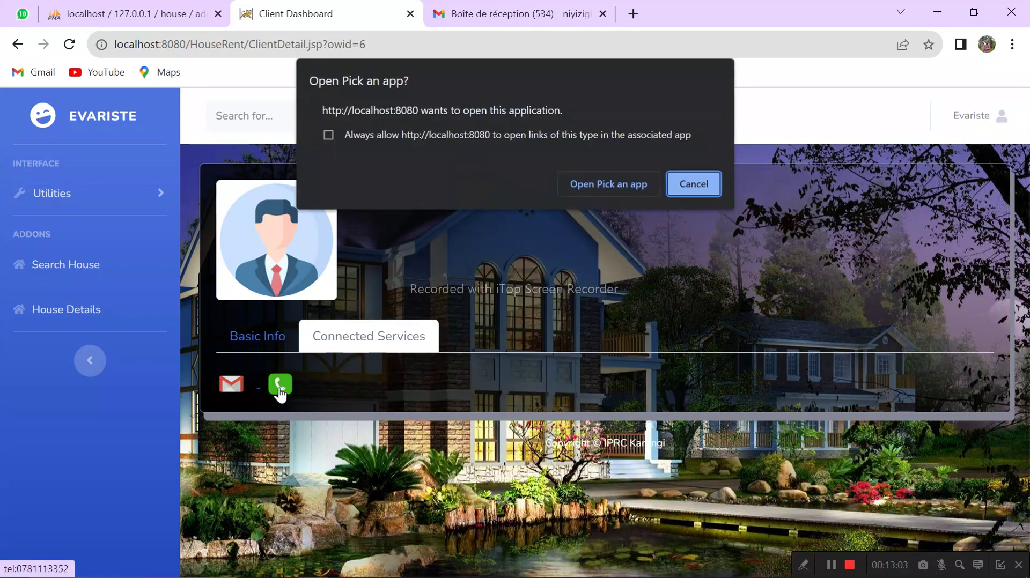
{"action": "left_click", "coordinate": [698, 184]}
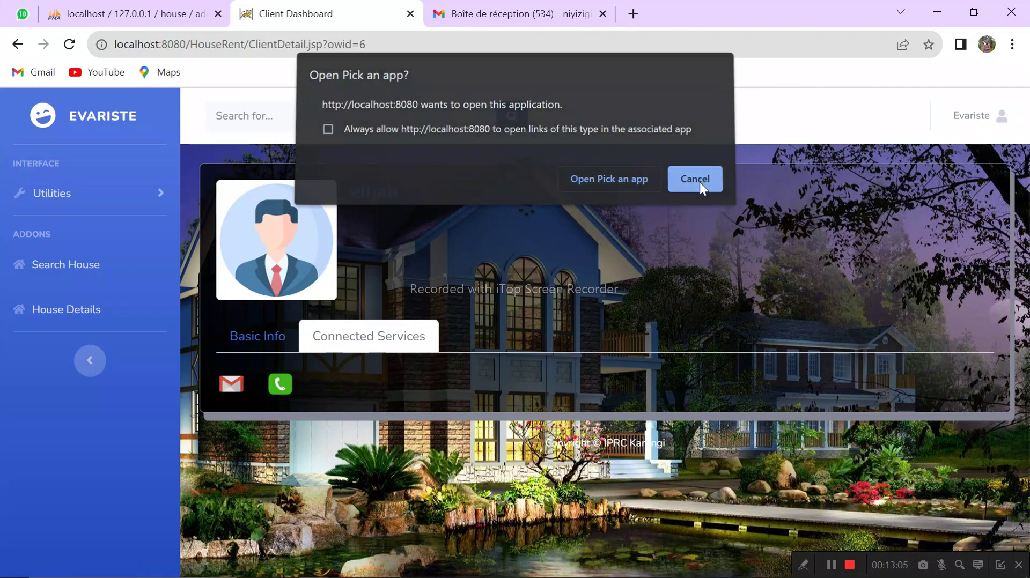
{"action": "left_click", "coordinate": [77, 272]}
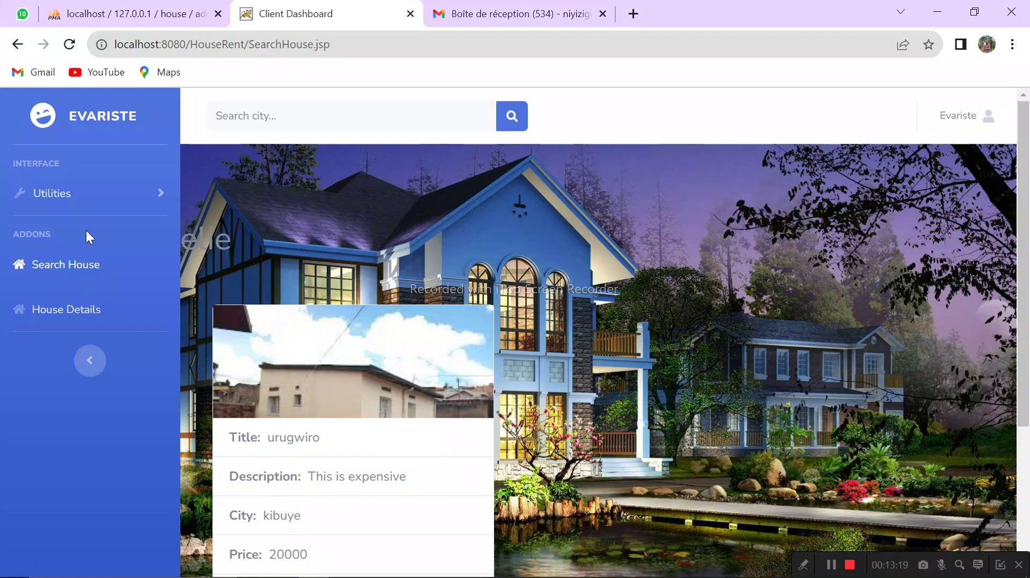
Step: Search houses by city 'ki' (after trying 'kiga') to show urugwiro: kibuye, 20000, anex, 1 bedroom
{"action": "left_click", "coordinate": [310, 119]}
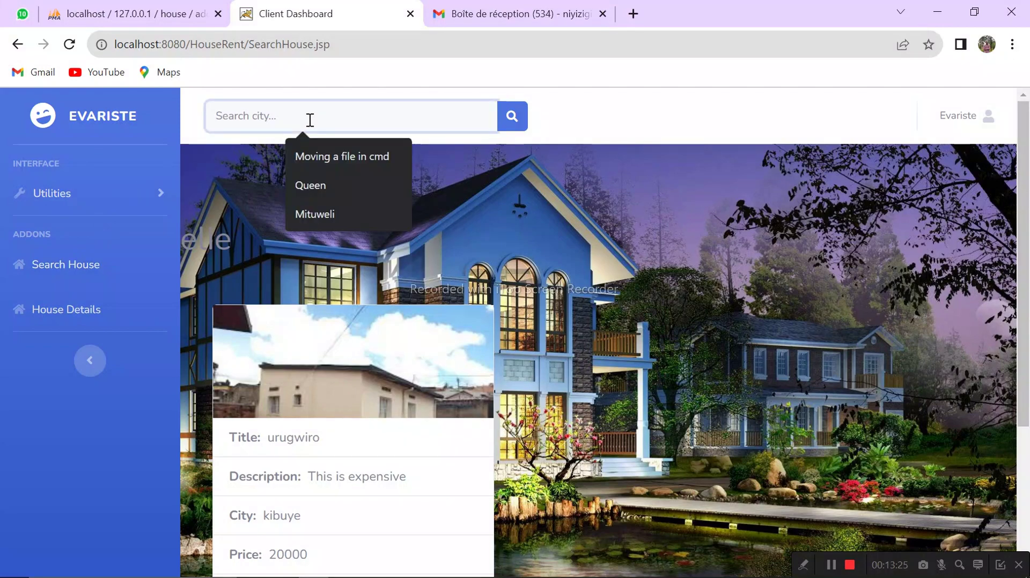
{"action": "type", "text": "ki"}
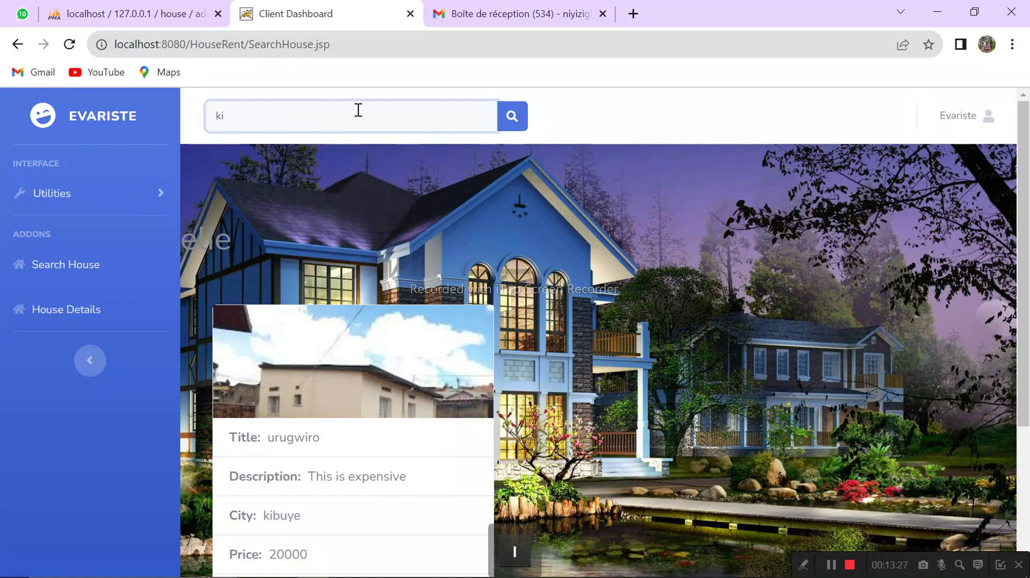
{"action": "left_click", "coordinate": [514, 127]}
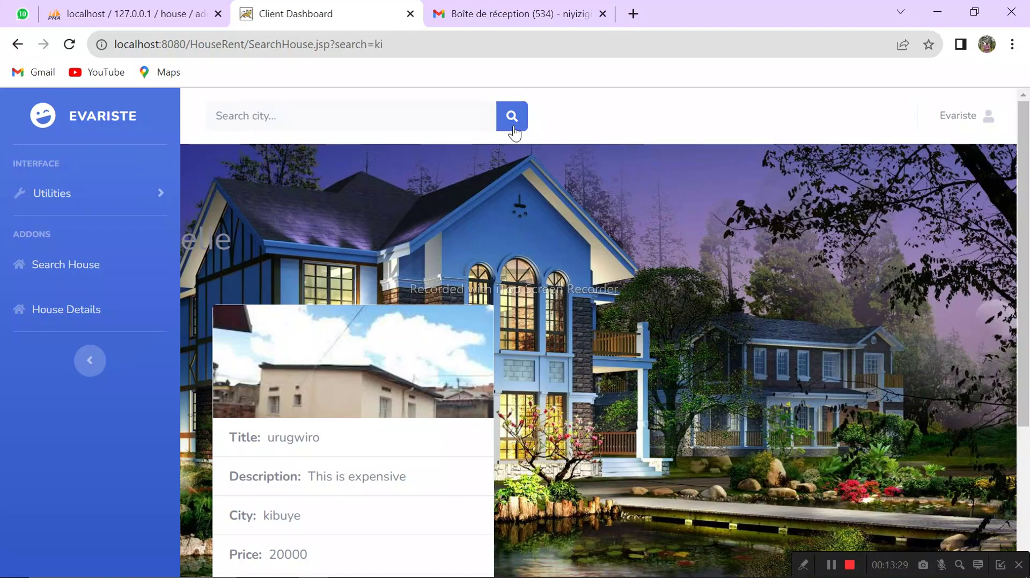
{"action": "left_click", "coordinate": [405, 111]}
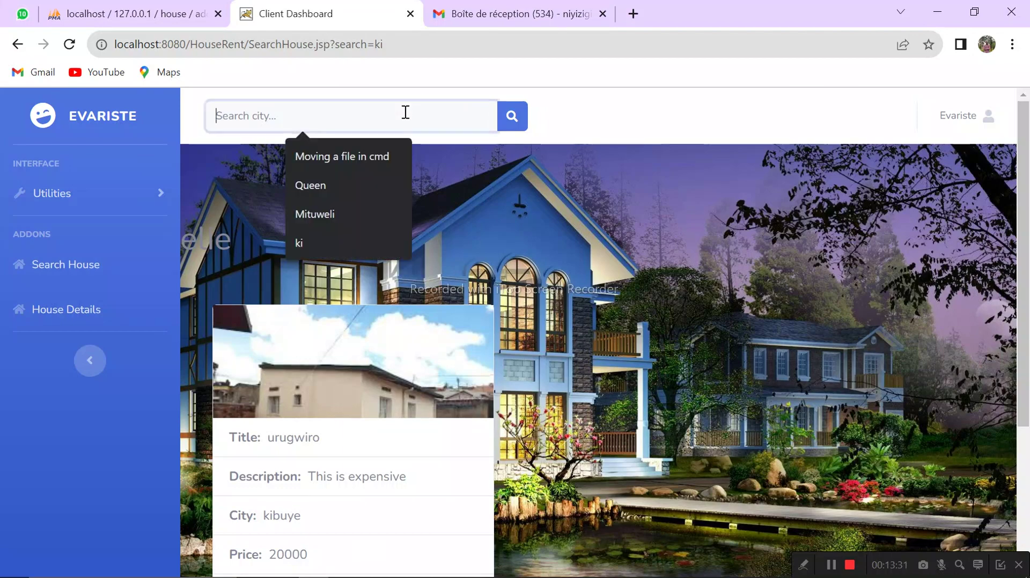
{"action": "type", "text": "kiga"}
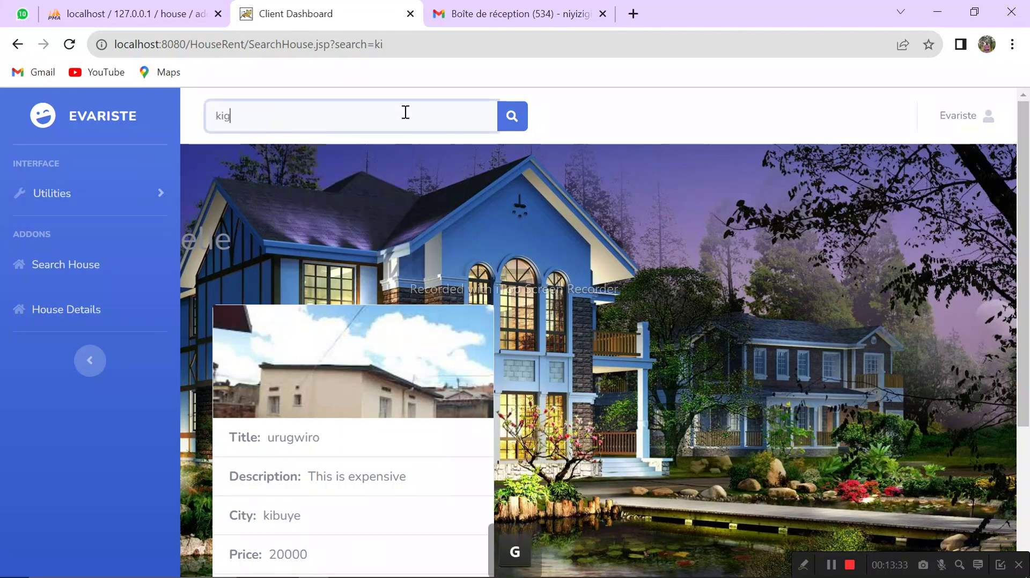
{"action": "left_click", "coordinate": [512, 128]}
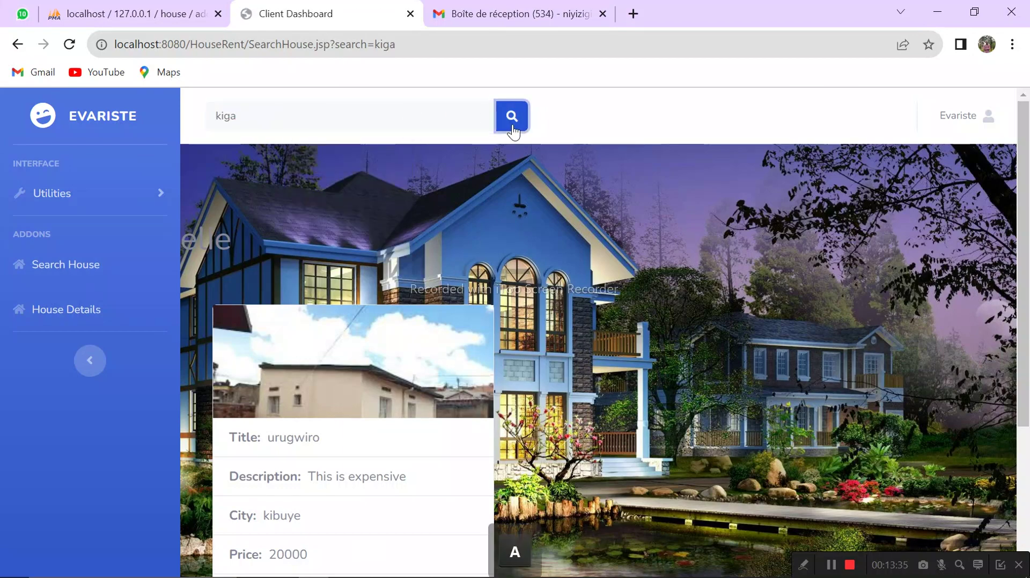
{"action": "left_click", "coordinate": [352, 117]}
{"action": "type", "text": "kig"}
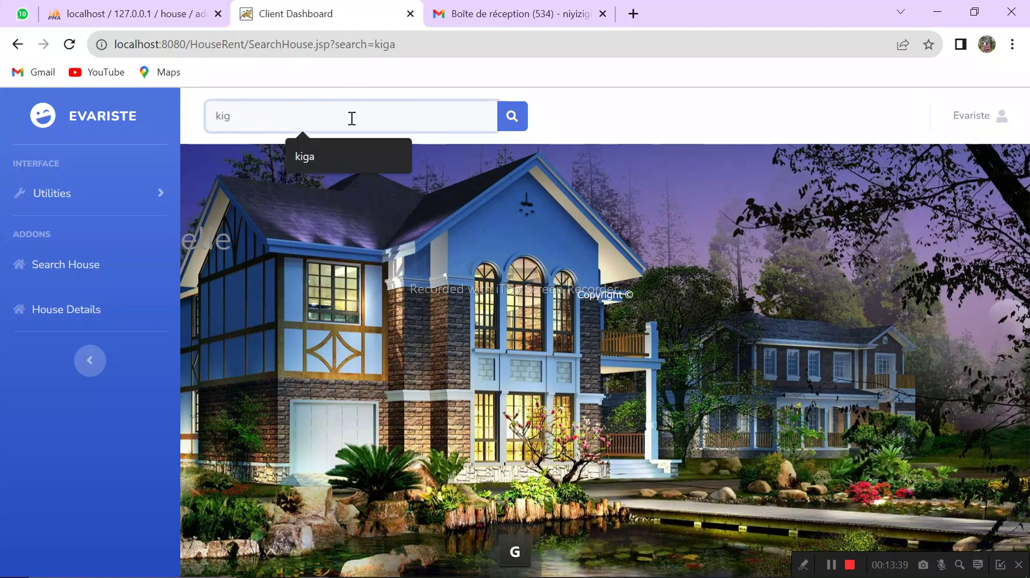
{"action": "key", "text": "BackSpace"}
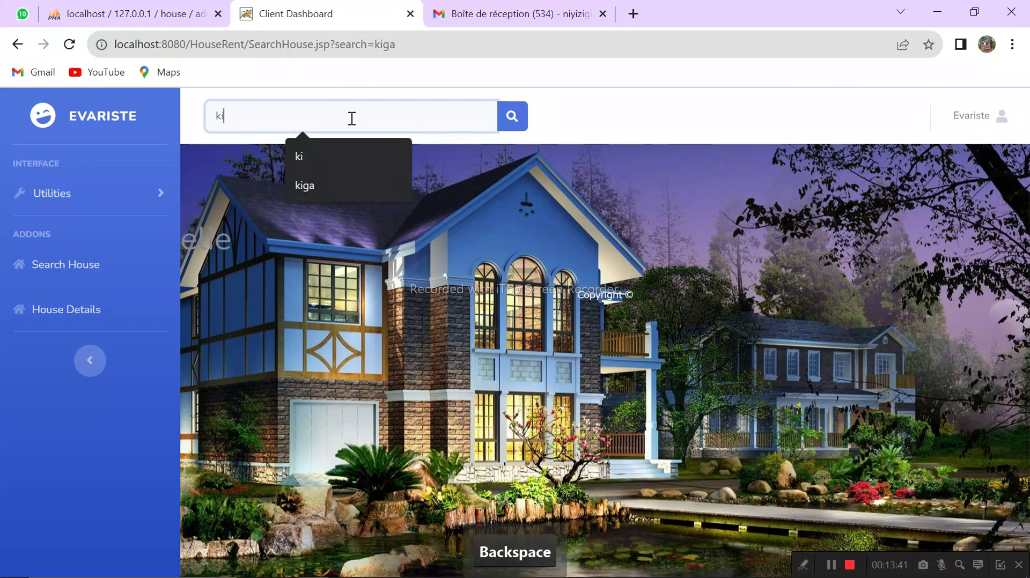
{"action": "key", "text": "Return"}
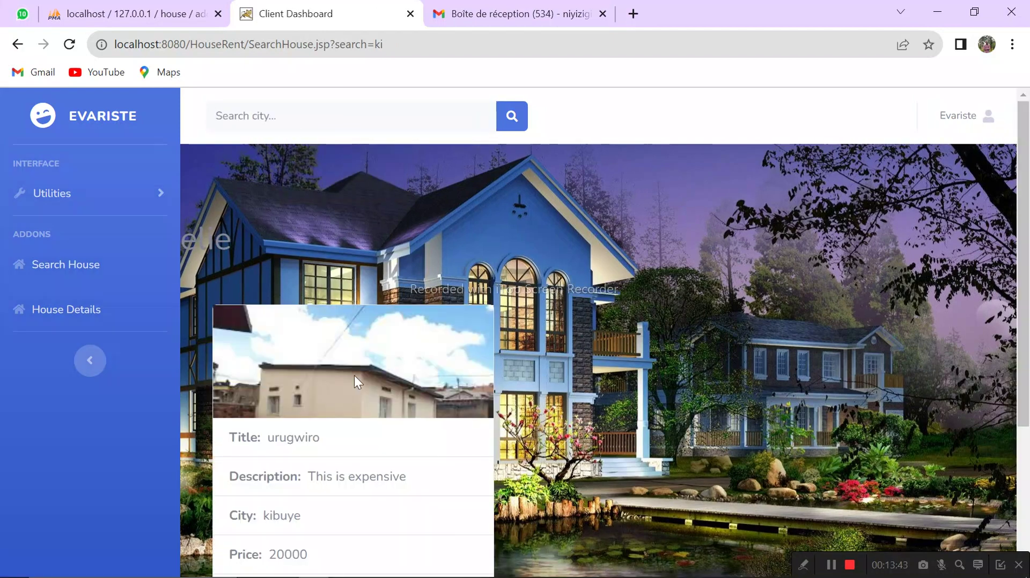
{"action": "left_click_drag", "start_coordinate": [1023, 166], "coordinate": [1028, 292]}
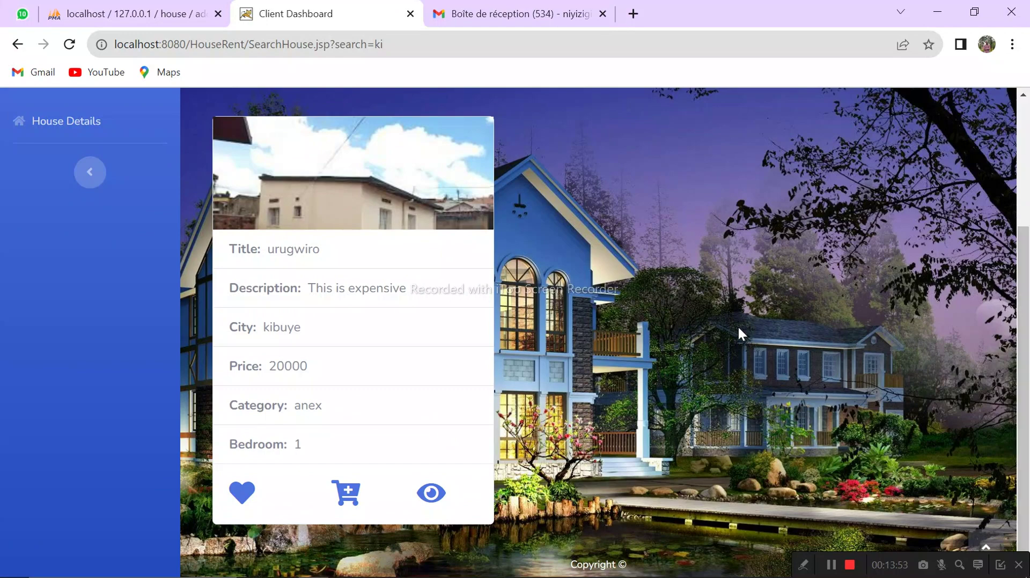
Step: Send a rent request for the urugwiro house and acknowledge the success alert
{"action": "left_click", "coordinate": [353, 499]}
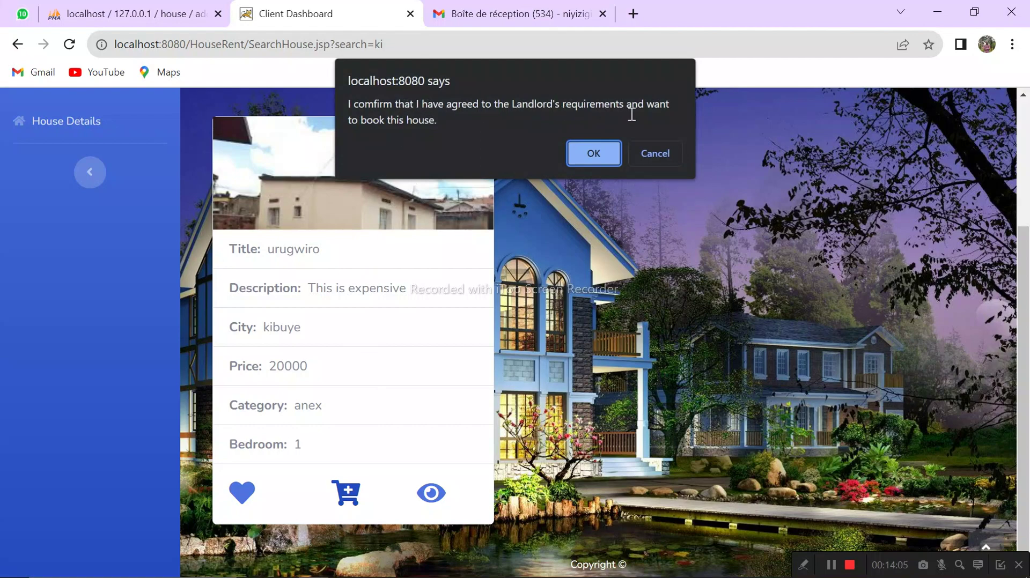
{"action": "left_click", "coordinate": [593, 154]}
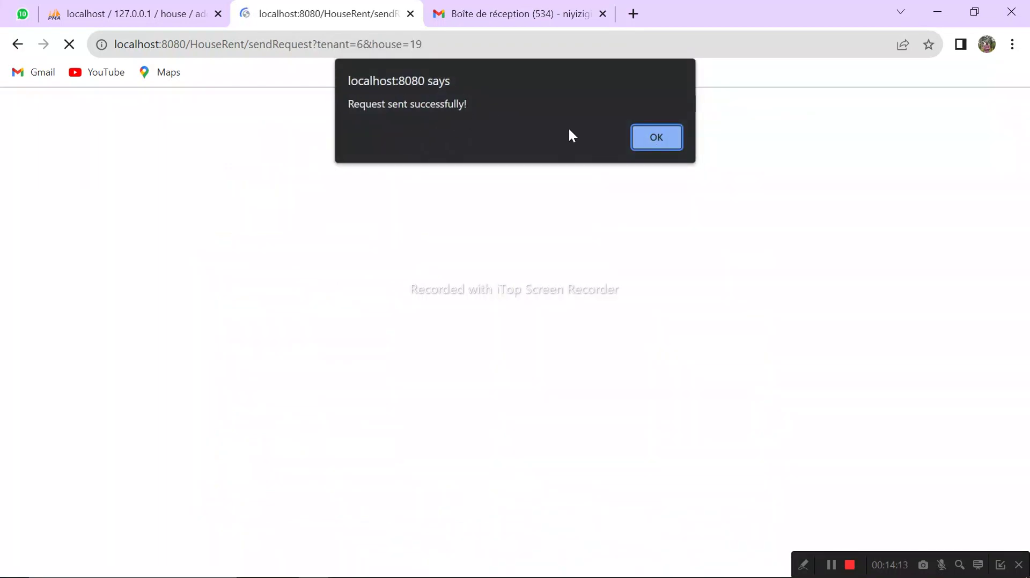
{"action": "left_click", "coordinate": [663, 144]}
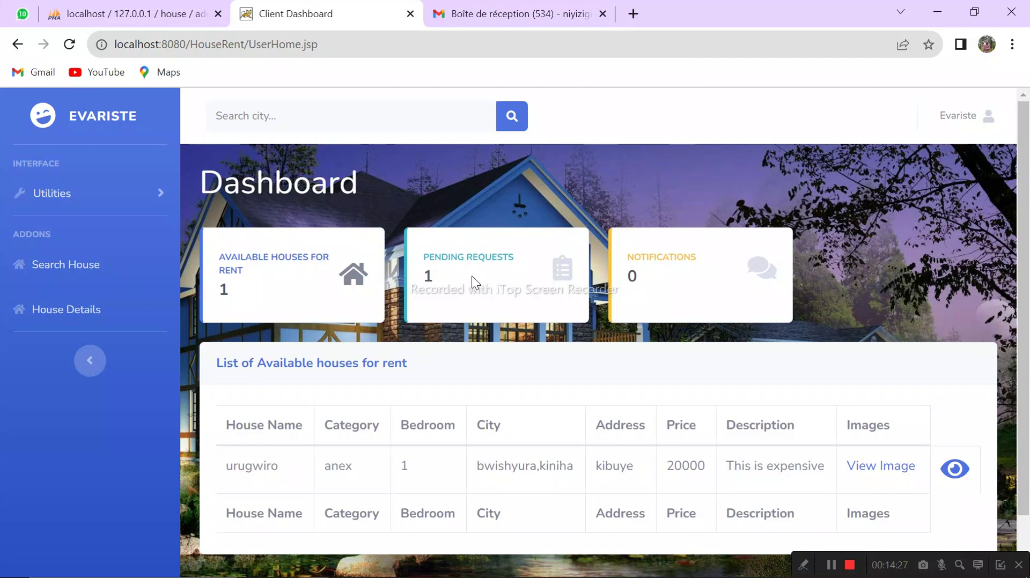
Step: Log the tenant out of the rental system and confirm ending the session
{"action": "left_click", "coordinate": [987, 132]}
{"action": "left_click", "coordinate": [932, 203]}
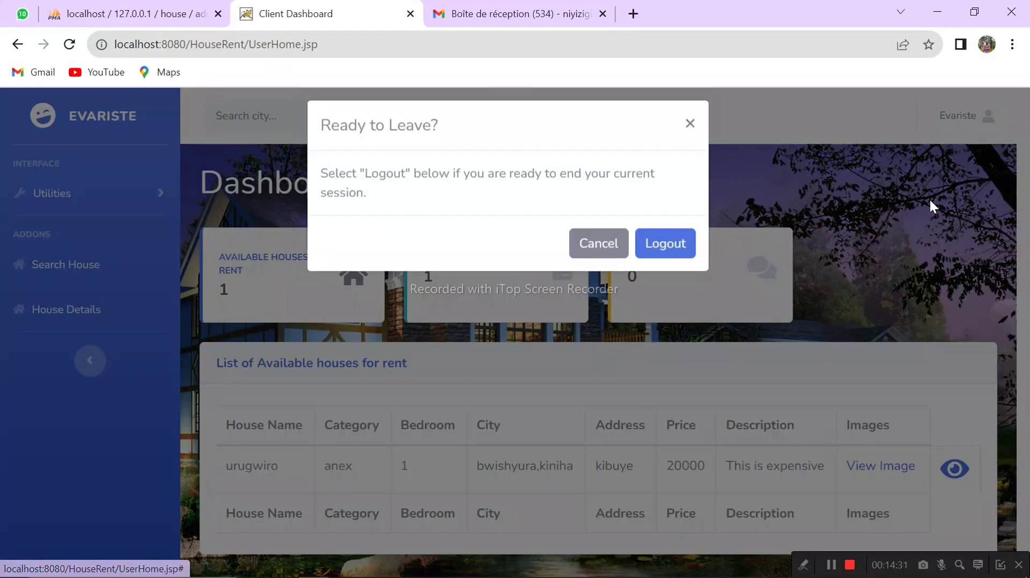
{"action": "left_click", "coordinate": [681, 255]}
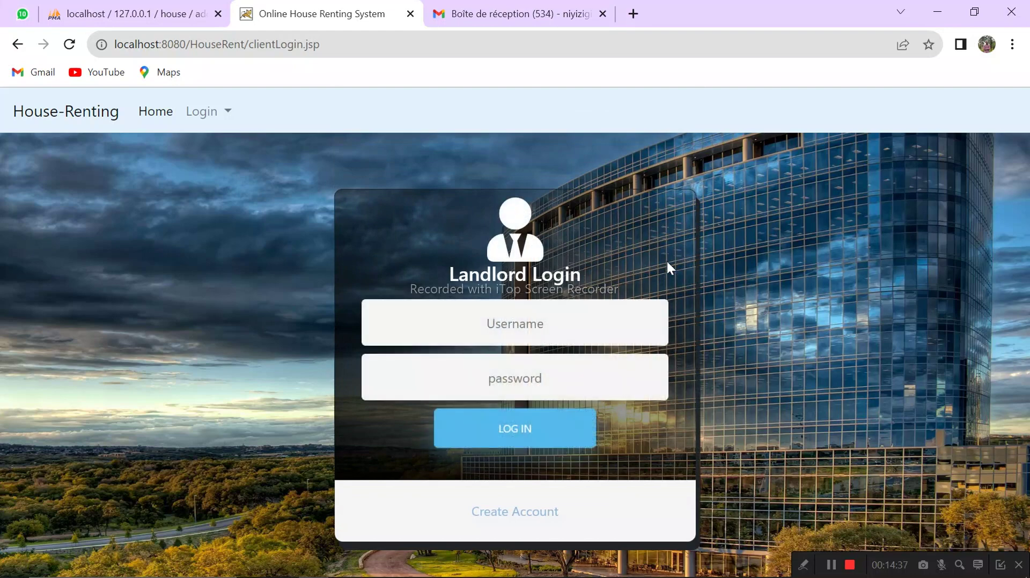
Step: Sign in to the landlord account with its username and password
{"action": "left_click", "coordinate": [537, 318]}
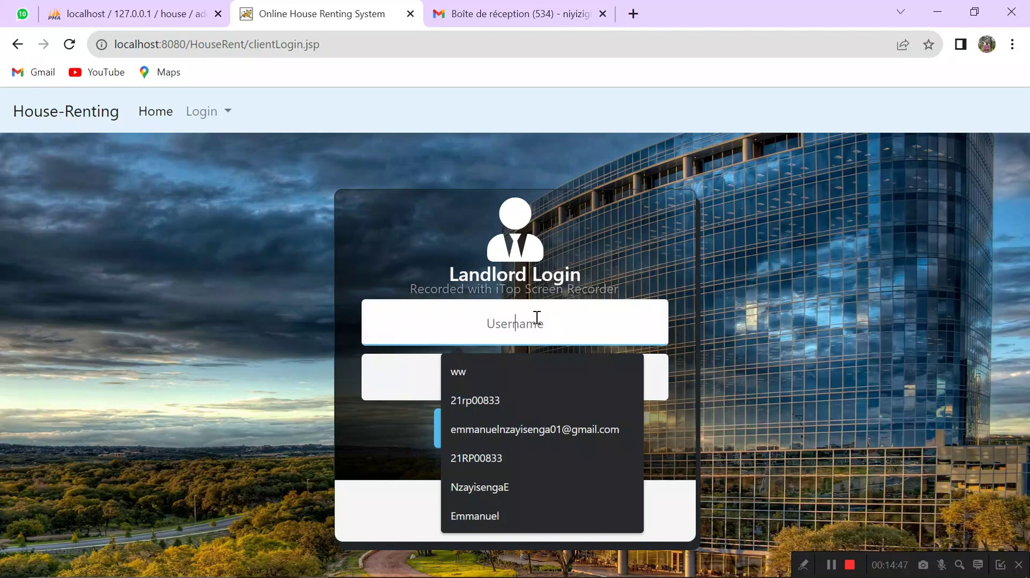
{"action": "type", "text": "elijah"}
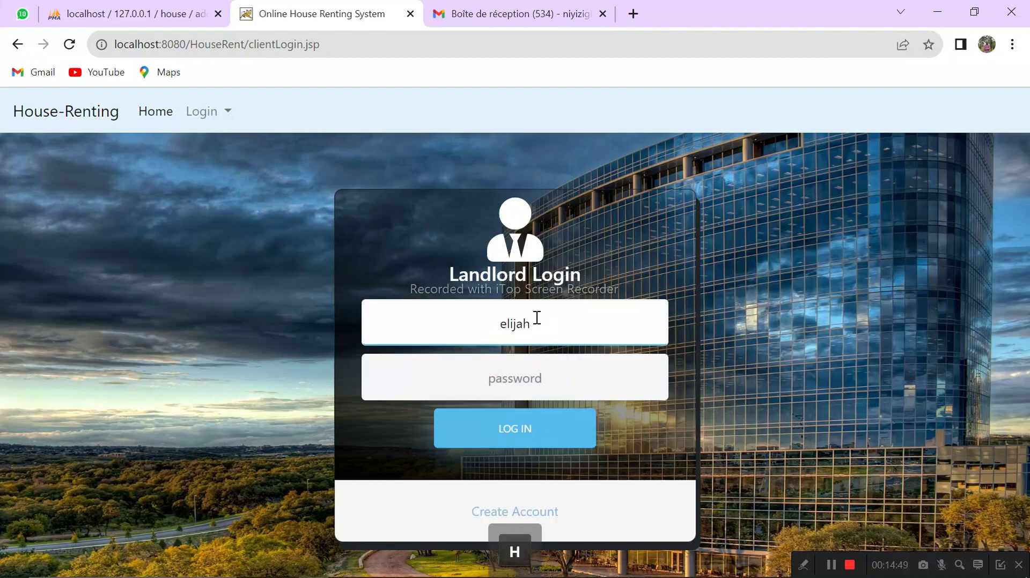
{"action": "left_click", "coordinate": [517, 374]}
{"action": "type", "text": "eli"}
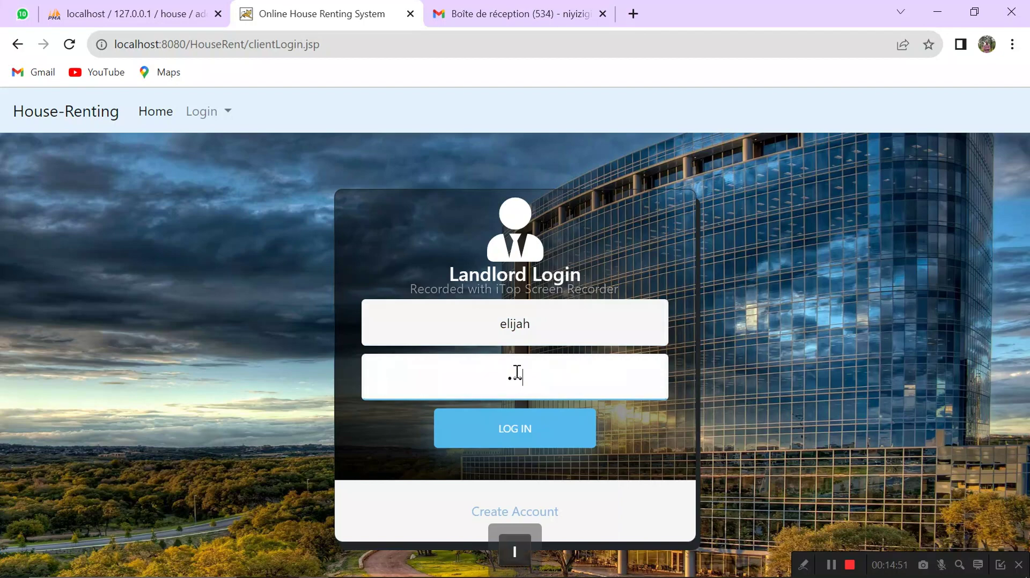
{"action": "type", "text": "jah"}
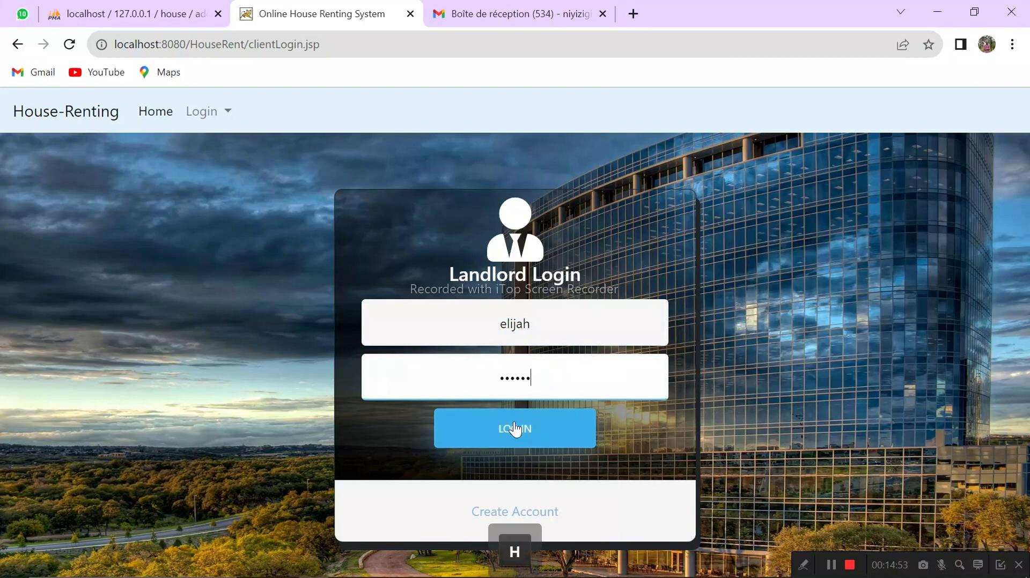
{"action": "left_click", "coordinate": [515, 429]}
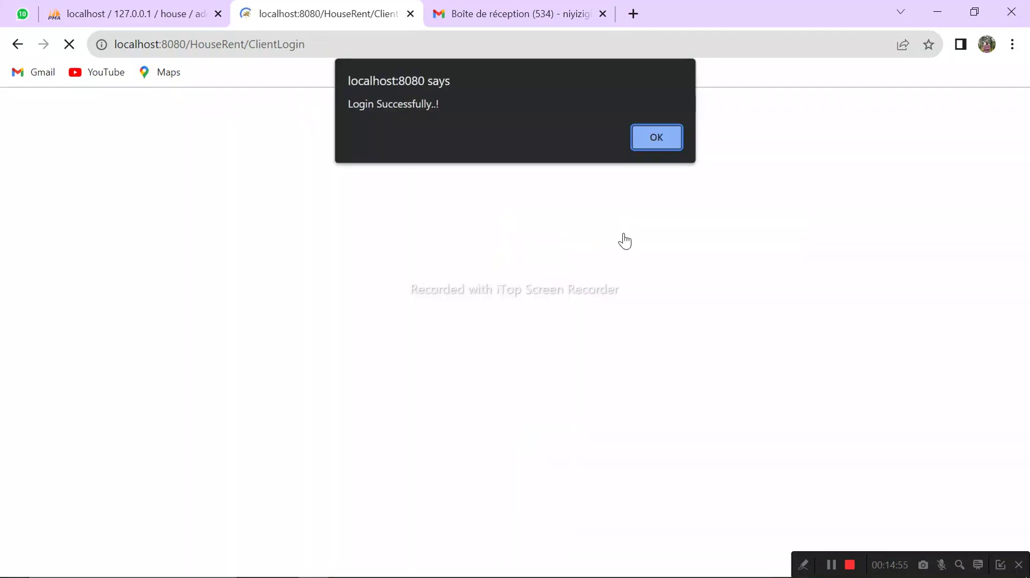
Step: Open the landlord's Pending Rent Requests and preview the urugwiro house photo
{"action": "left_click", "coordinate": [653, 141]}
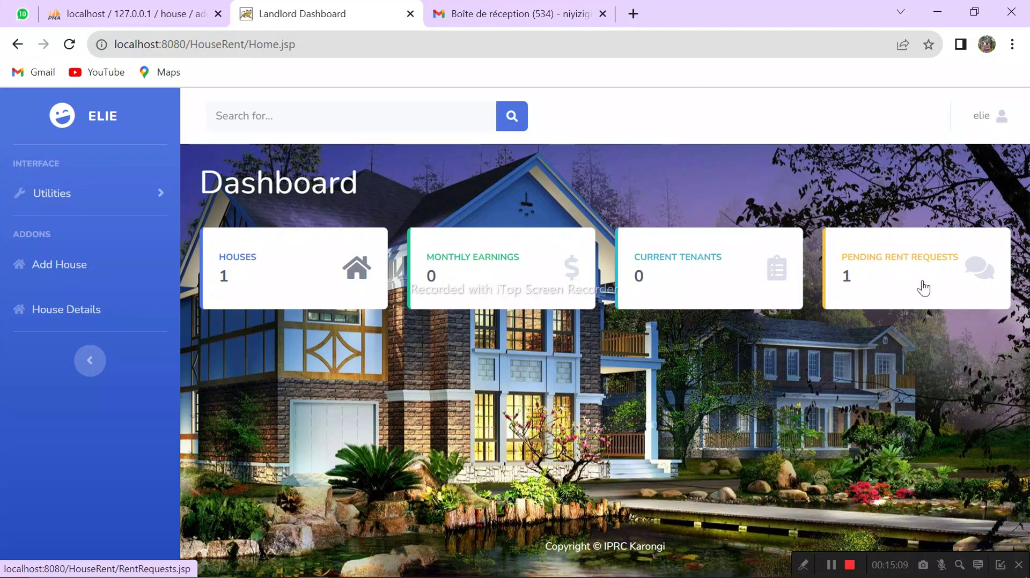
{"action": "left_click", "coordinate": [980, 272]}
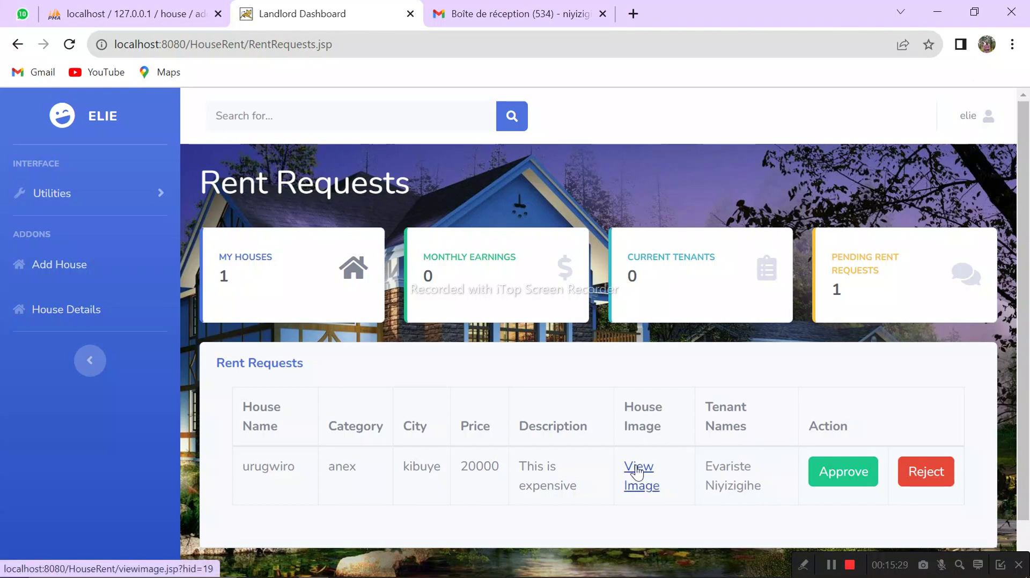
{"action": "left_click", "coordinate": [637, 473]}
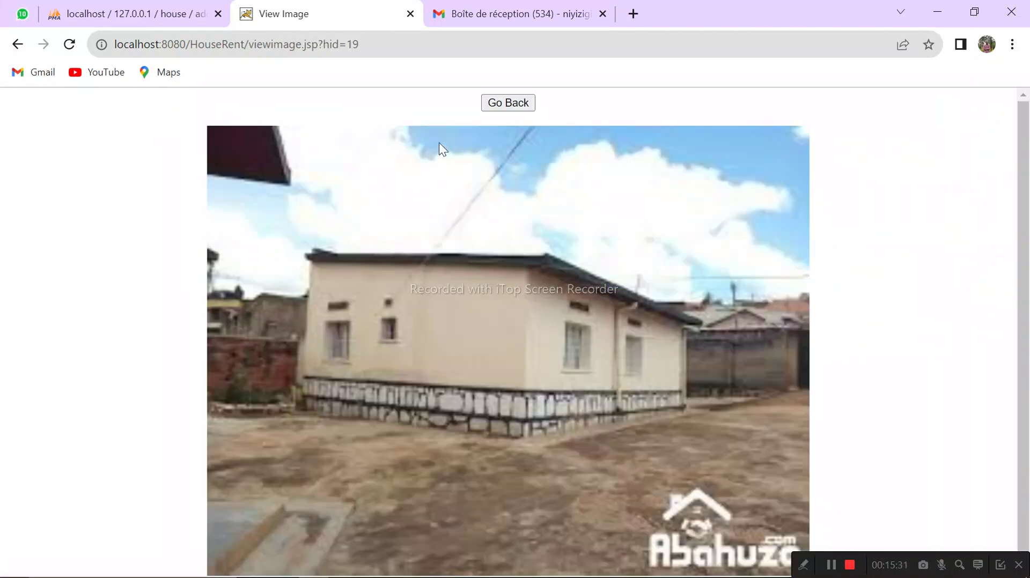
{"action": "left_click", "coordinate": [508, 102]}
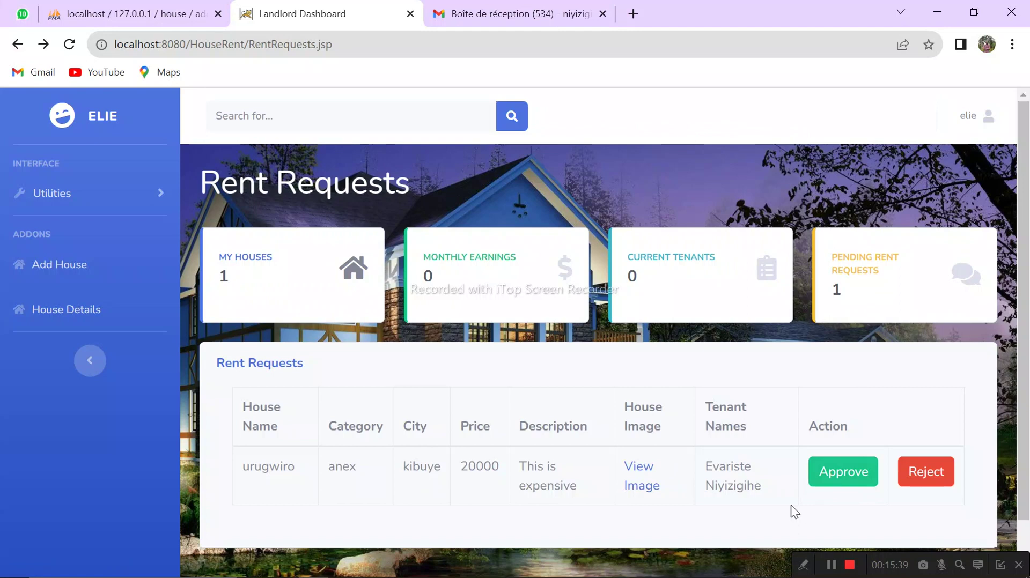
Step: Approve the urugwiro rent request, then highlight the 1 current tenant and 20000 earnings figures
{"action": "left_click", "coordinate": [849, 489]}
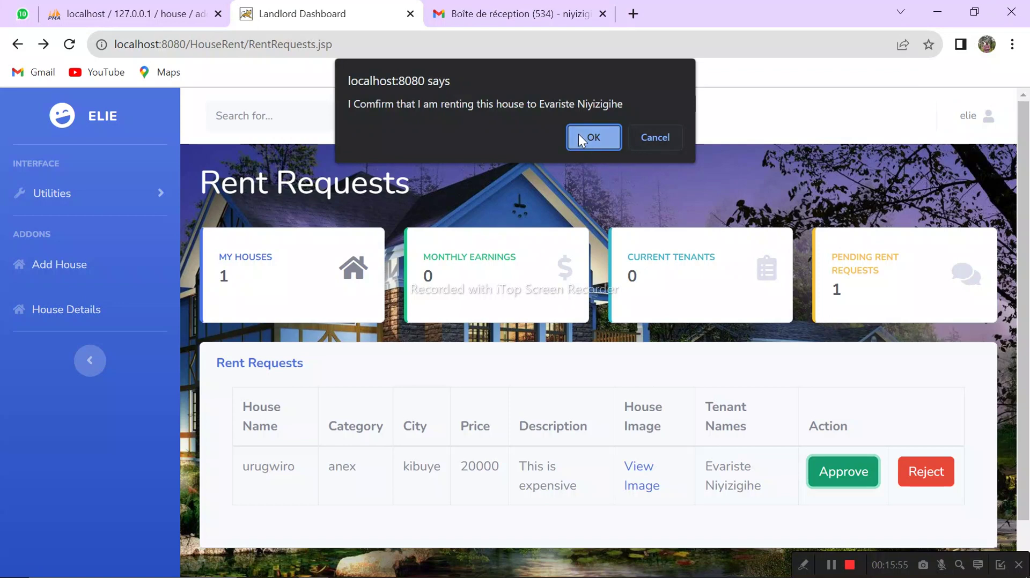
{"action": "left_click", "coordinate": [588, 147]}
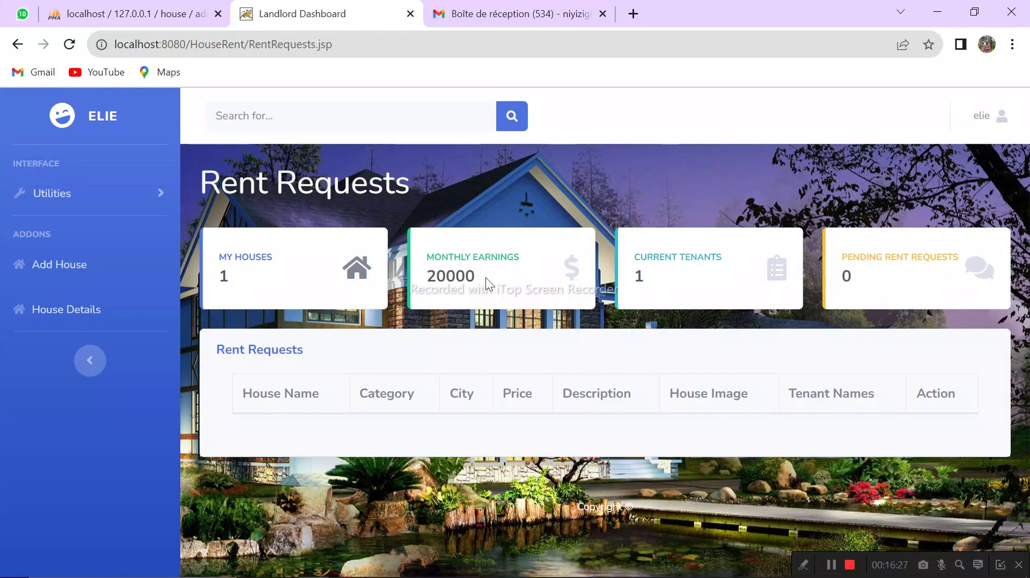
{"action": "double_click", "coordinate": [642, 275]}
{"action": "left_click", "coordinate": [487, 276]}
{"action": "left_click_drag", "start_coordinate": [483, 275], "coordinate": [410, 284]}
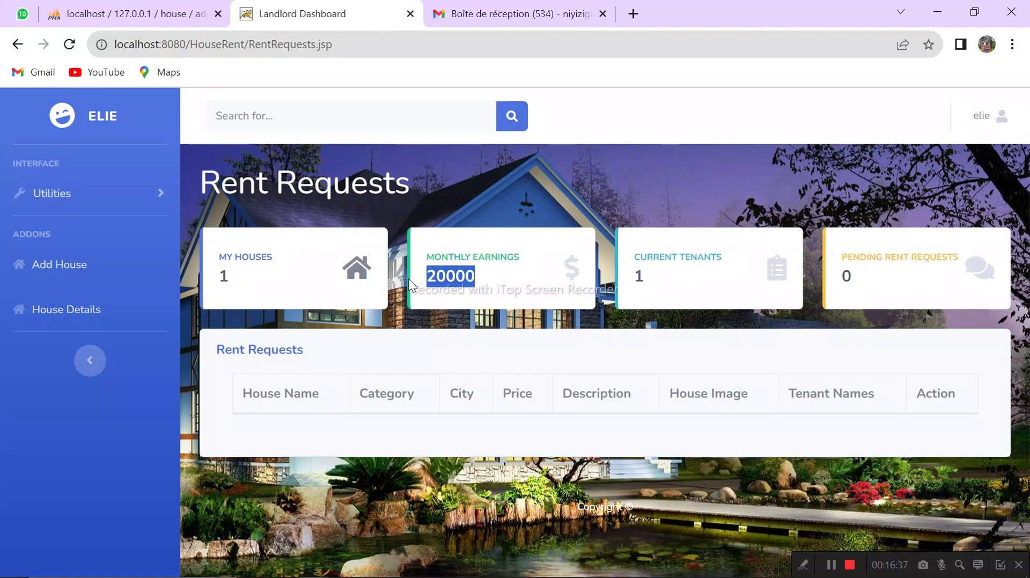
{"action": "left_click", "coordinate": [493, 293]}
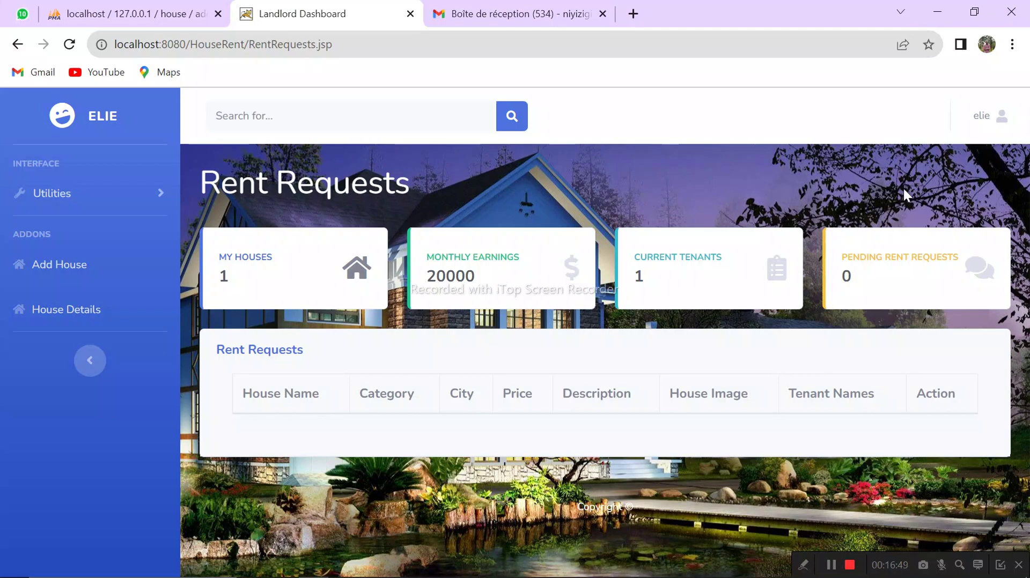
Step: Log the landlord out and confirm ending the session
{"action": "left_click", "coordinate": [1002, 117]}
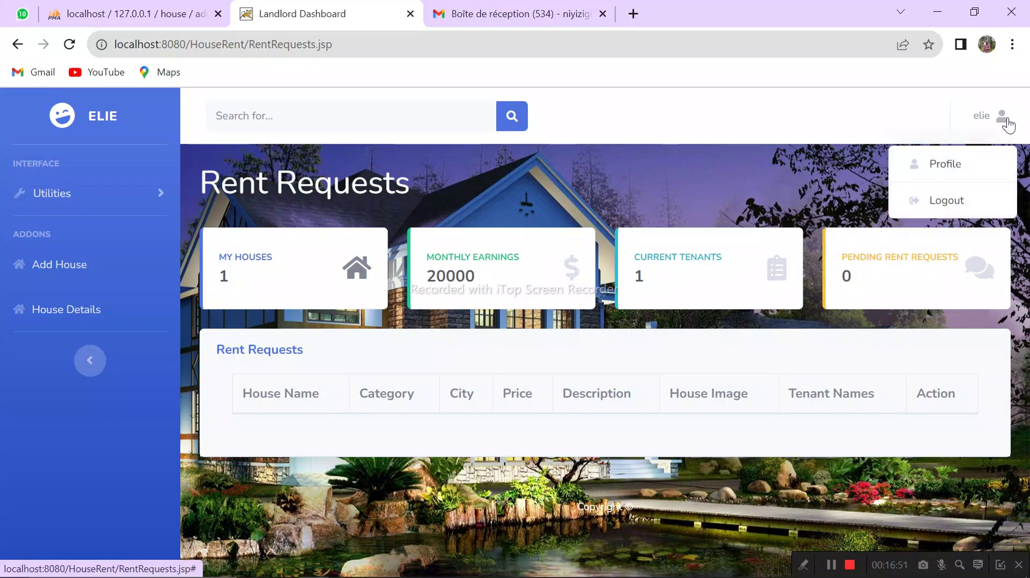
{"action": "left_click", "coordinate": [967, 201]}
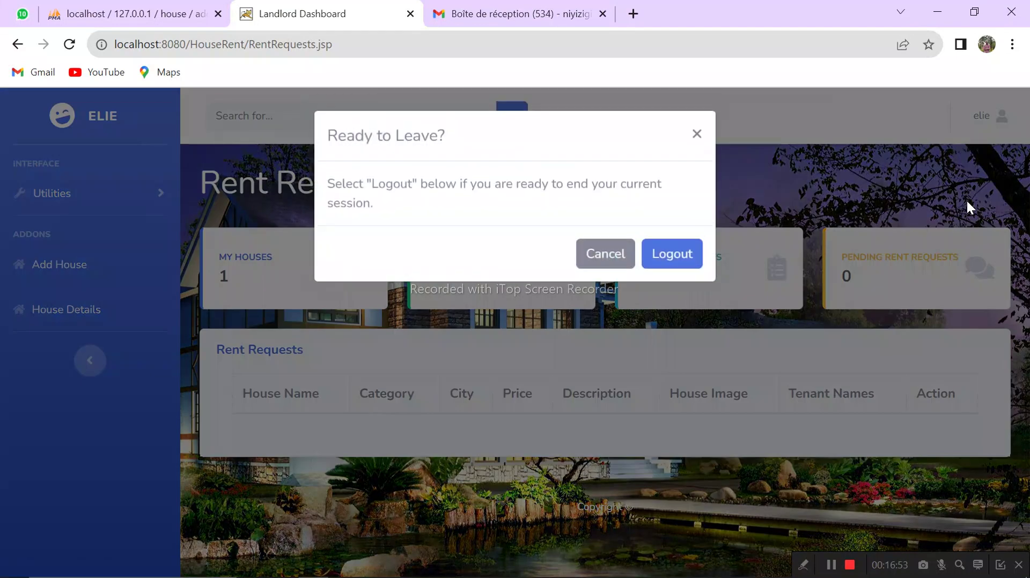
{"action": "left_click", "coordinate": [666, 257]}
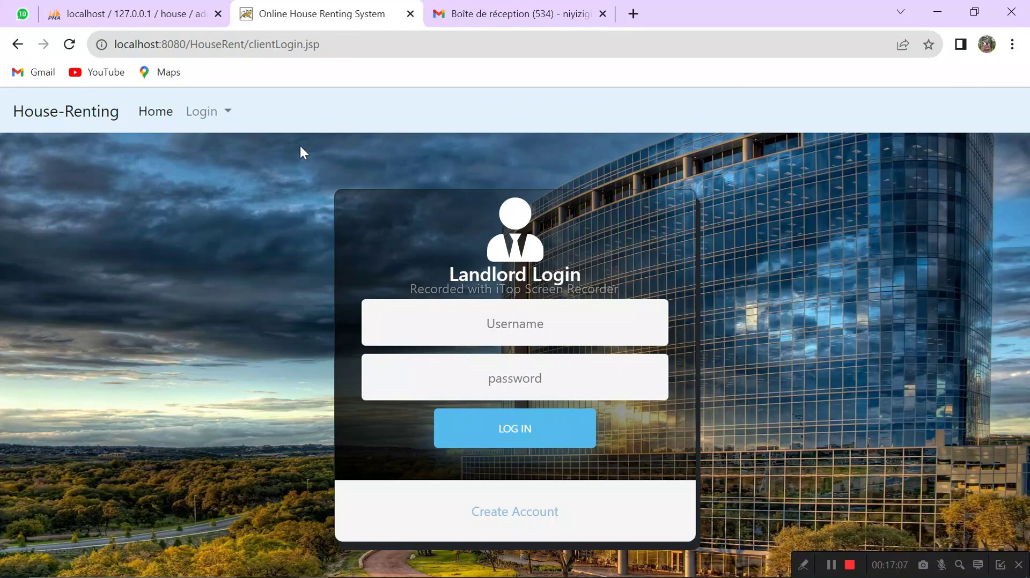
Step: Sign in through Tenant Login using the saved tenant username and password
{"action": "left_click", "coordinate": [215, 111]}
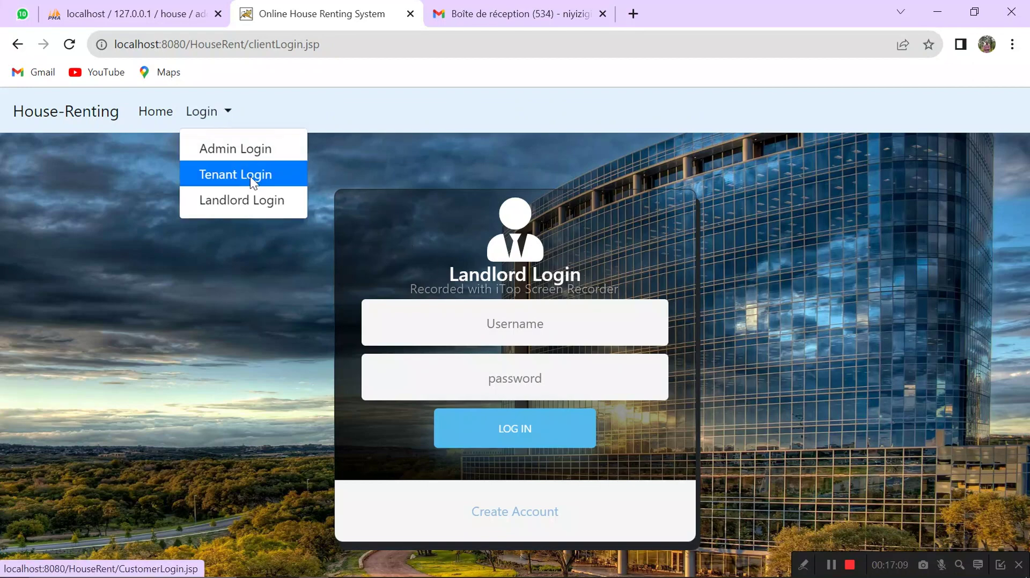
{"action": "left_click", "coordinate": [253, 179]}
{"action": "left_click", "coordinate": [476, 336]}
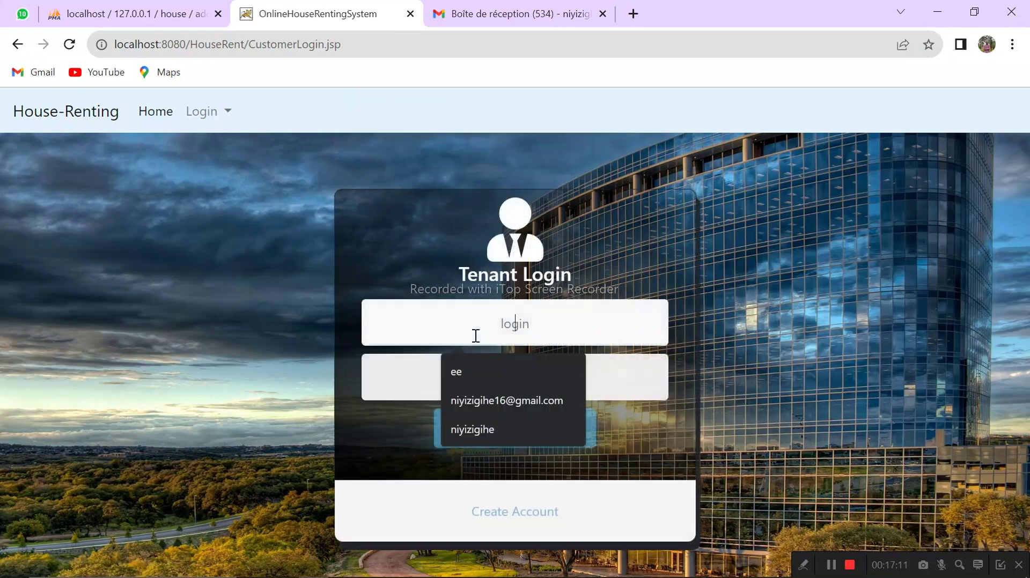
{"action": "type", "text": "niyizigihe"}
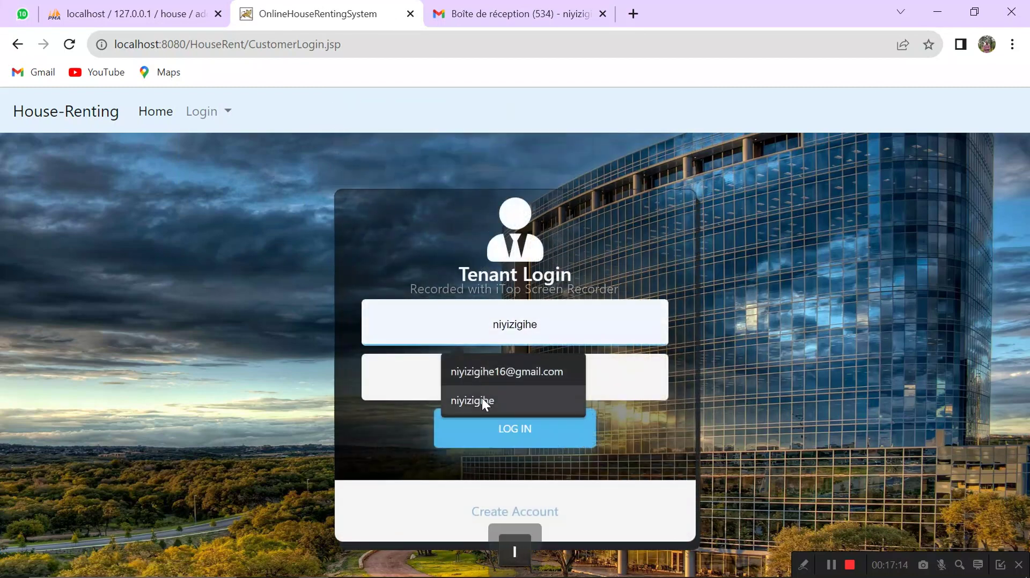
{"action": "left_click", "coordinate": [482, 399]}
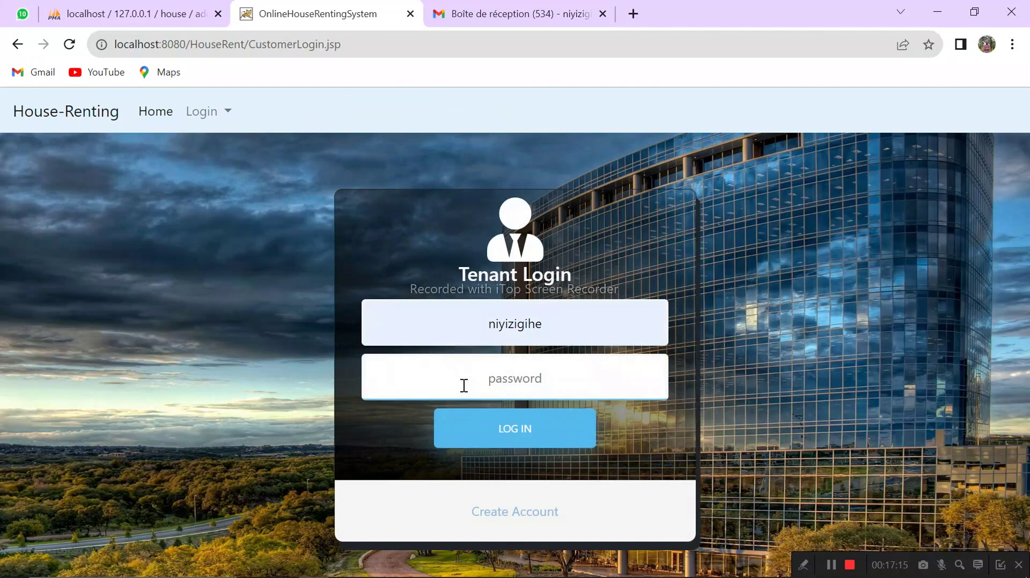
{"action": "type", "text": "123"}
{"action": "left_click", "coordinate": [482, 432]}
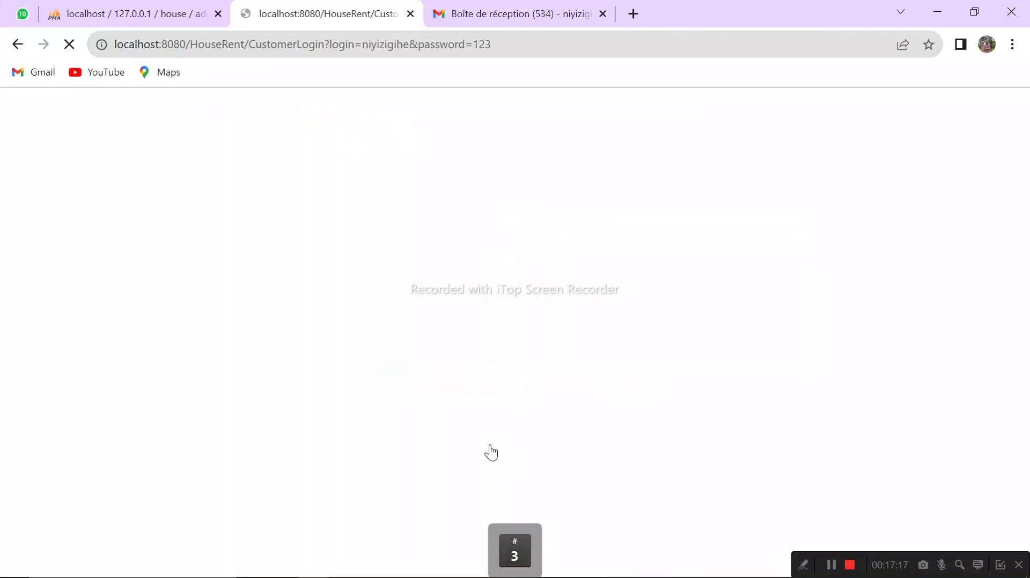
{"action": "left_click", "coordinate": [651, 143]}
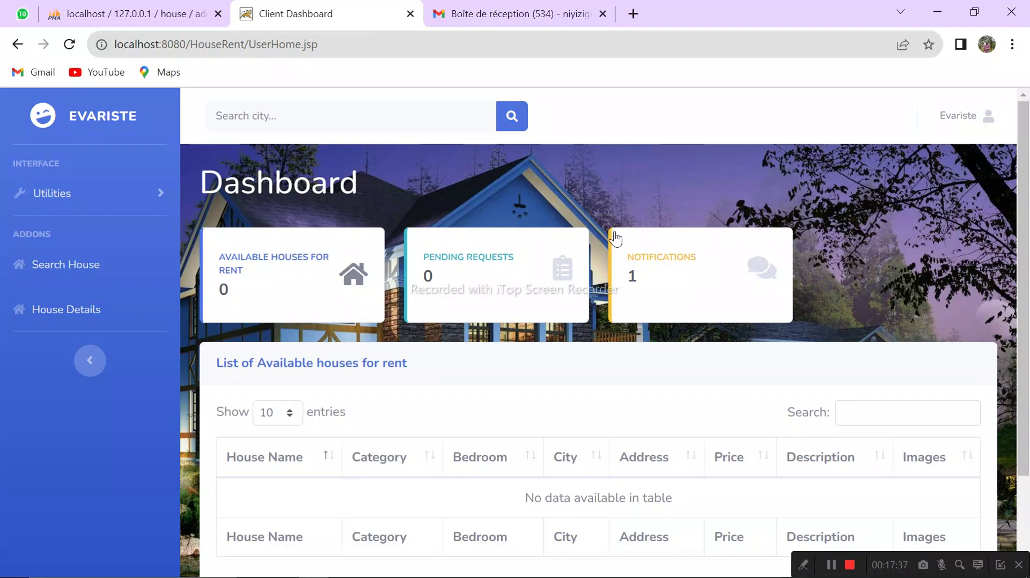
Step: Read the Rent request Approved notification, close it, and switch to the Gmail tab
{"action": "left_click", "coordinate": [687, 270]}
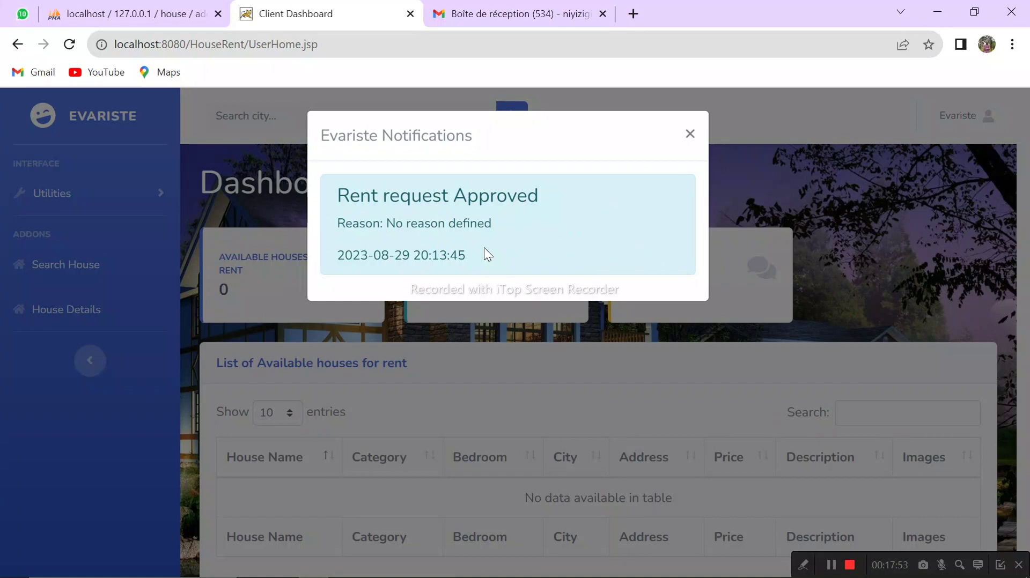
{"action": "left_click", "coordinate": [691, 135]}
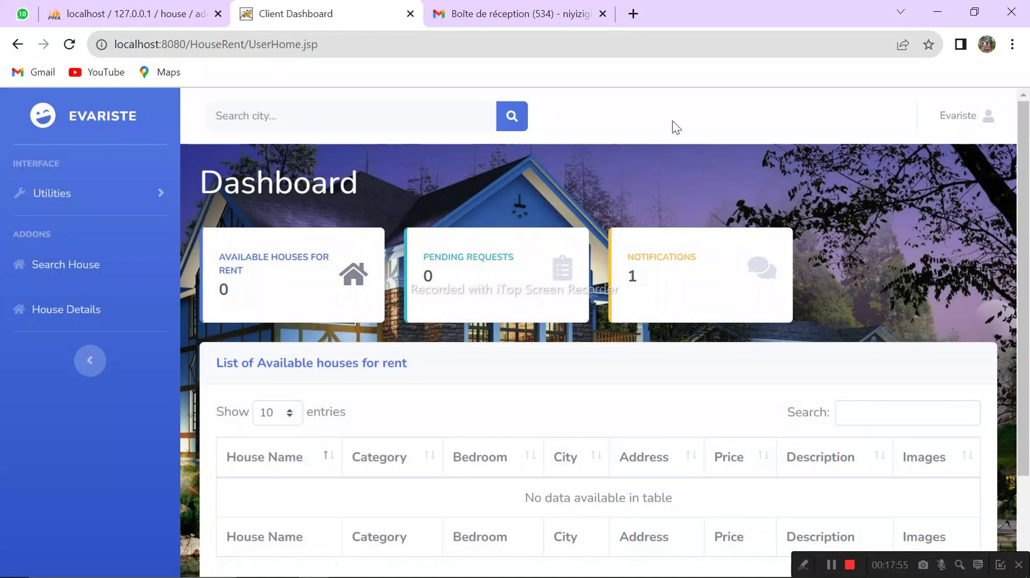
{"action": "left_click", "coordinate": [520, 16]}
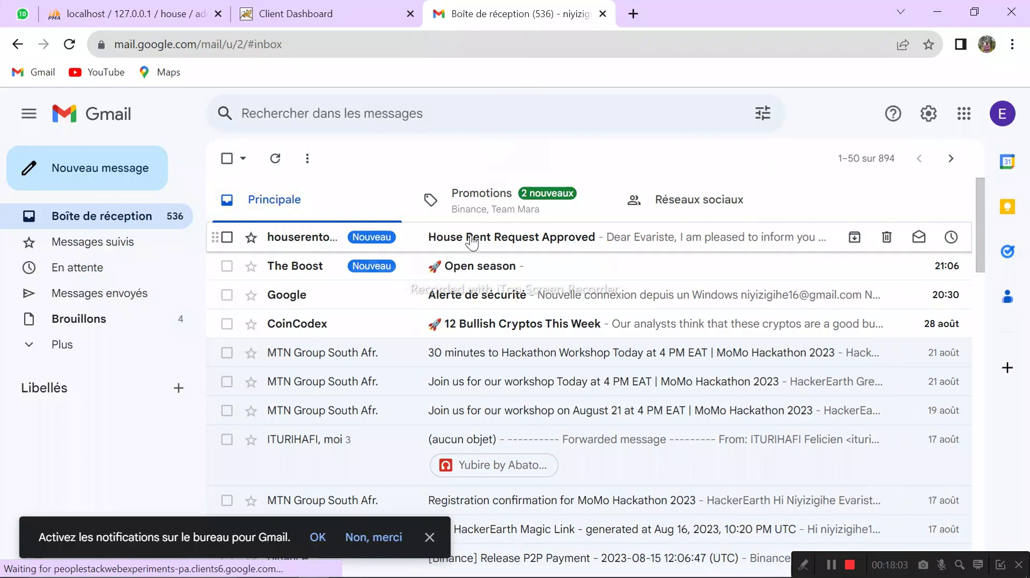
Step: Read the House Rent Request Approved email, then return to the Client Dashboard tab
{"action": "left_click", "coordinate": [490, 237]}
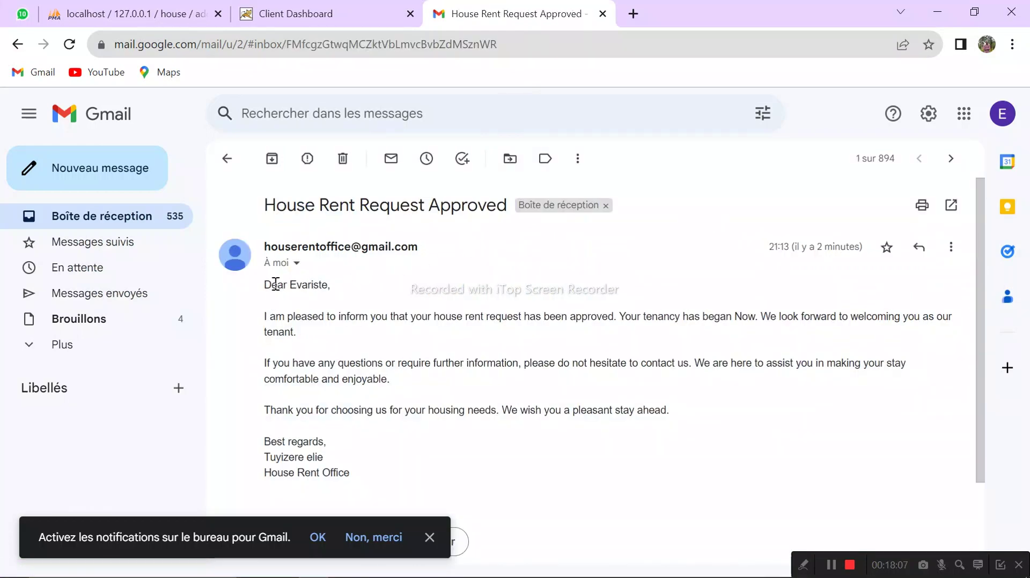
{"action": "left_click_drag", "start_coordinate": [270, 284], "coordinate": [336, 316]}
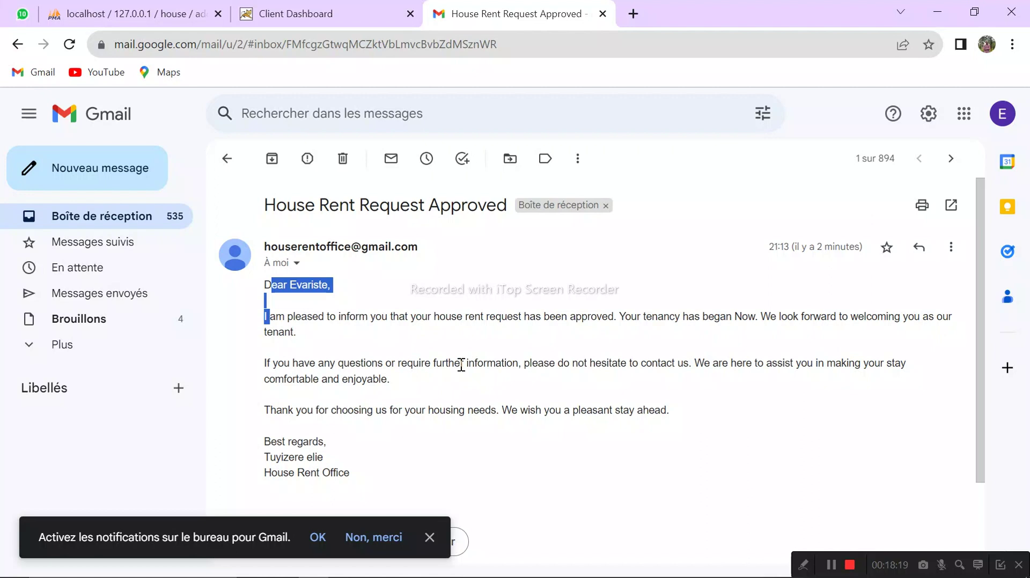
{"action": "left_click", "coordinate": [461, 364]}
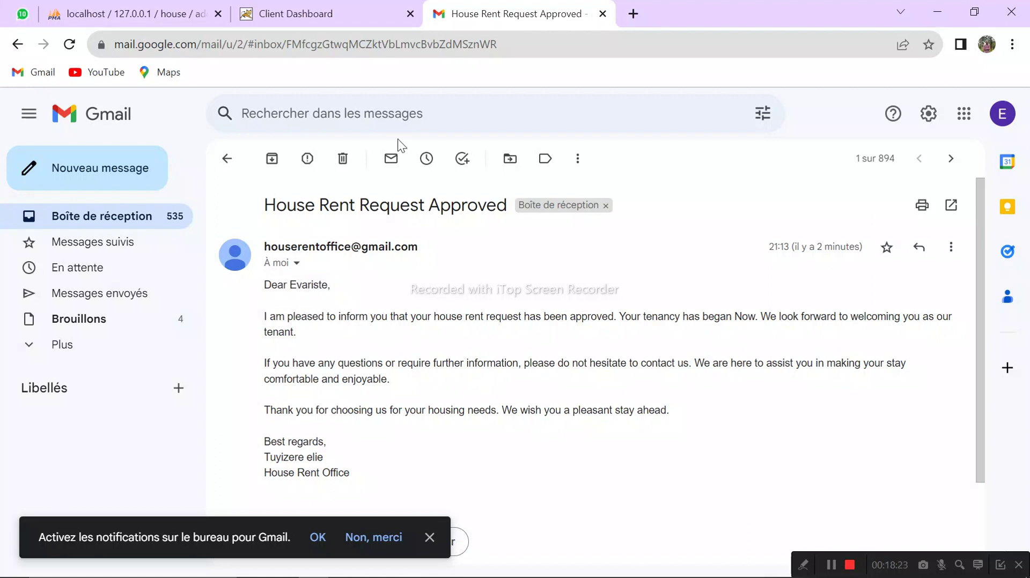
{"action": "left_click", "coordinate": [329, 15]}
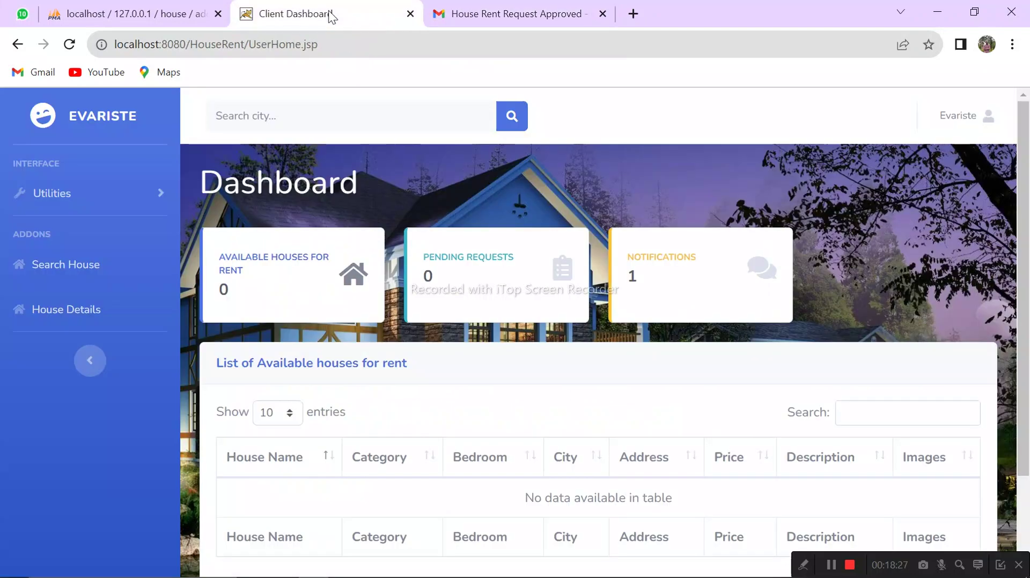
Step: Open Utilities > Rented Houses and review the urugwiro entry rented on 2023-08-29
{"action": "left_click", "coordinate": [99, 201]}
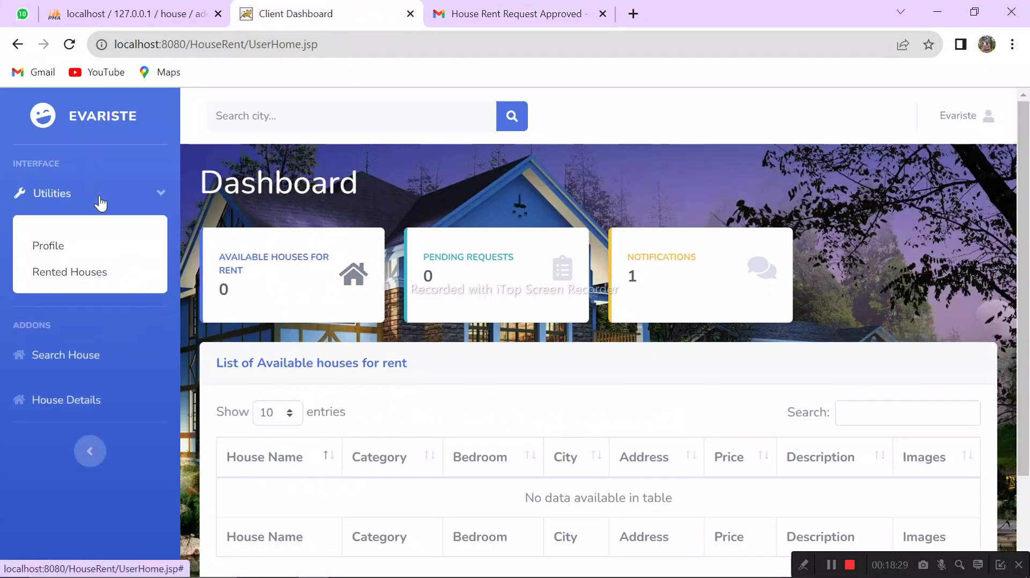
{"action": "left_click", "coordinate": [78, 276]}
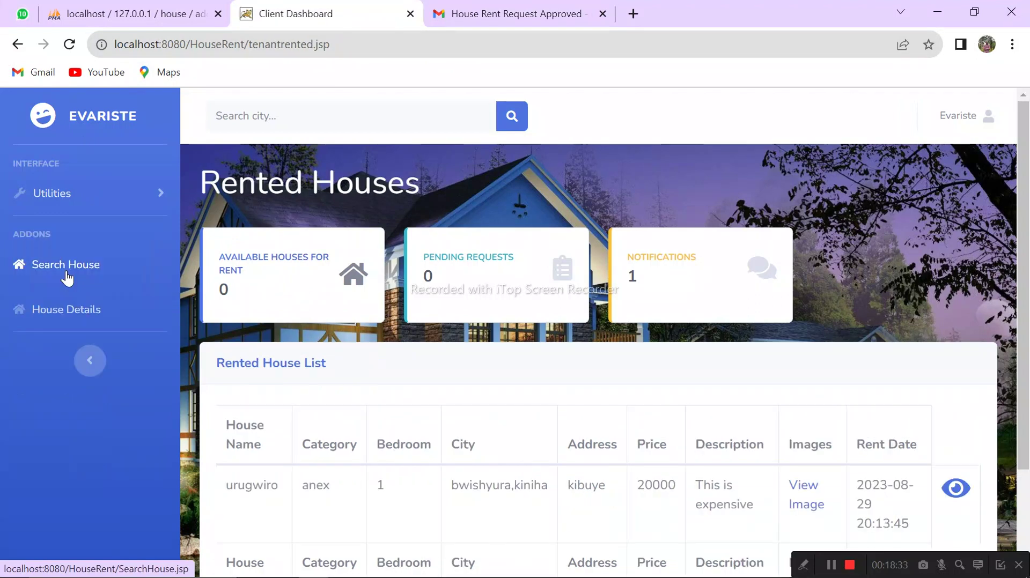
{"action": "left_click", "coordinate": [46, 193]}
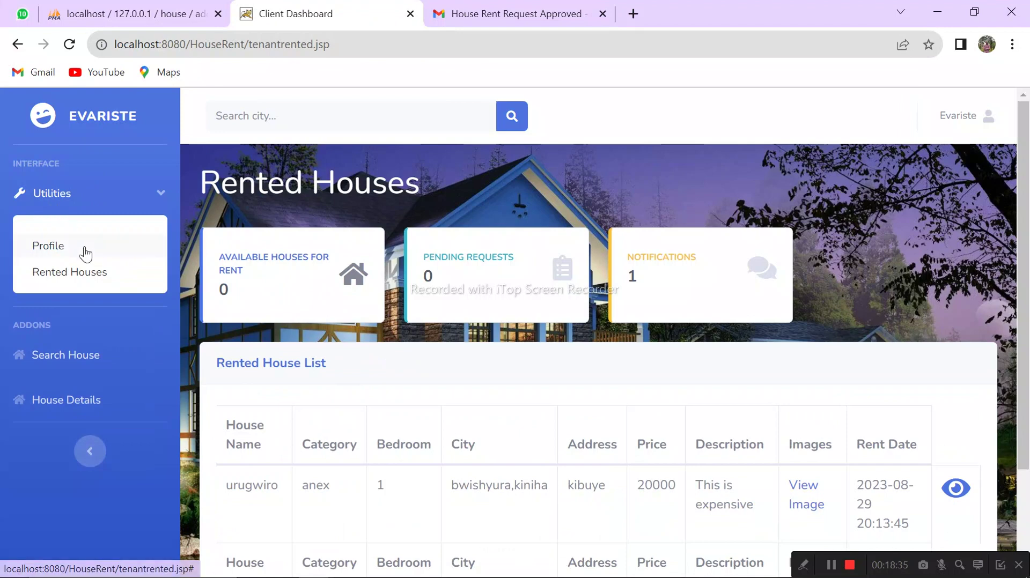
{"action": "left_click", "coordinate": [96, 272]}
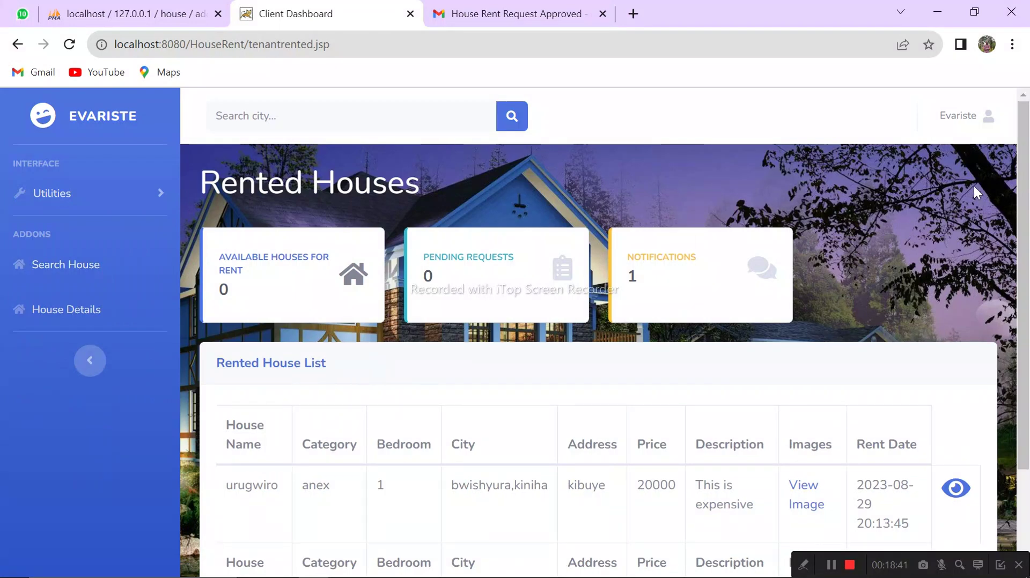
{"action": "left_click_drag", "start_coordinate": [1022, 194], "coordinate": [1022, 295]}
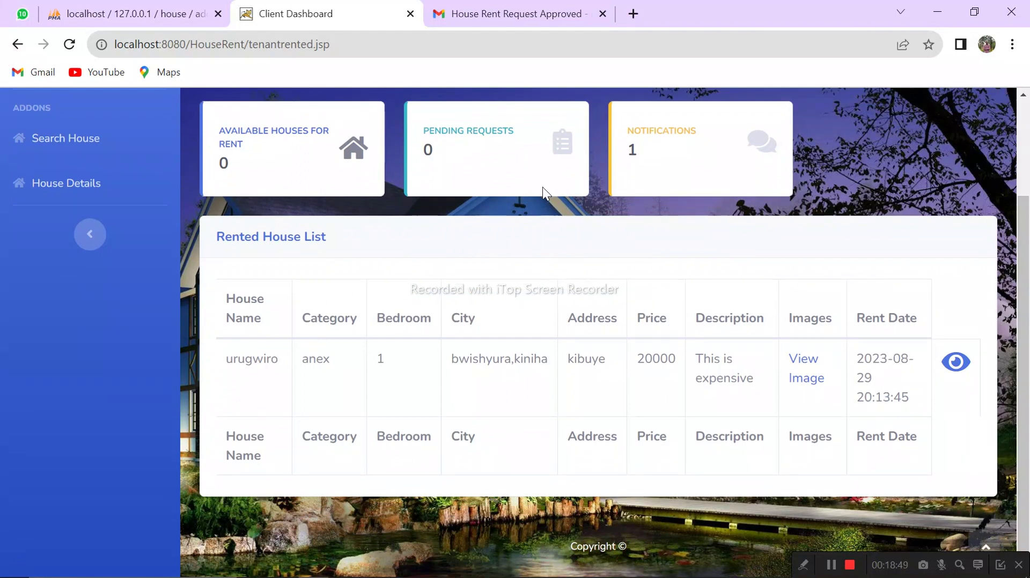
{"action": "left_click_drag", "start_coordinate": [1027, 282], "coordinate": [1029, 179]}
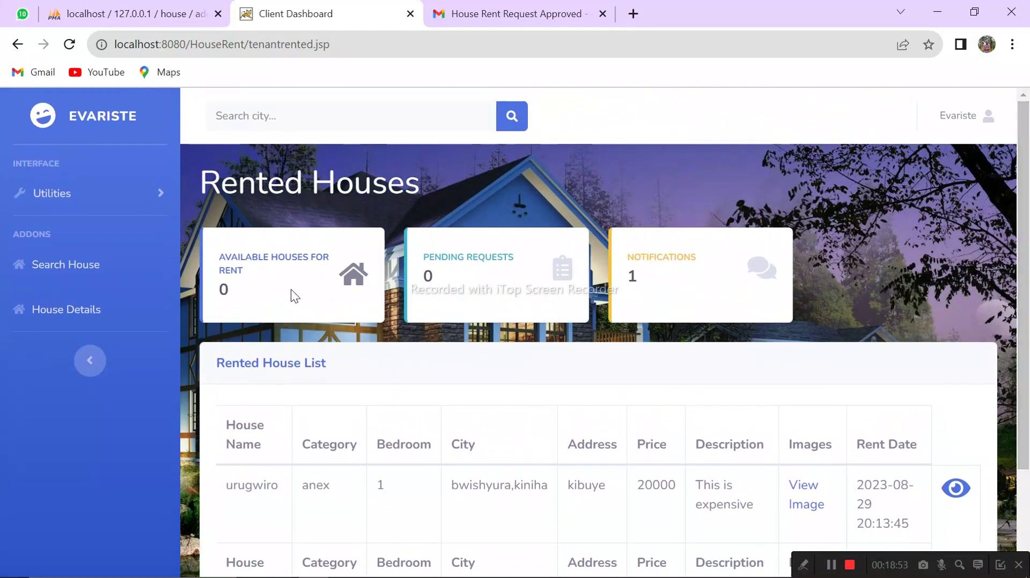
{"action": "left_click", "coordinate": [126, 201]}
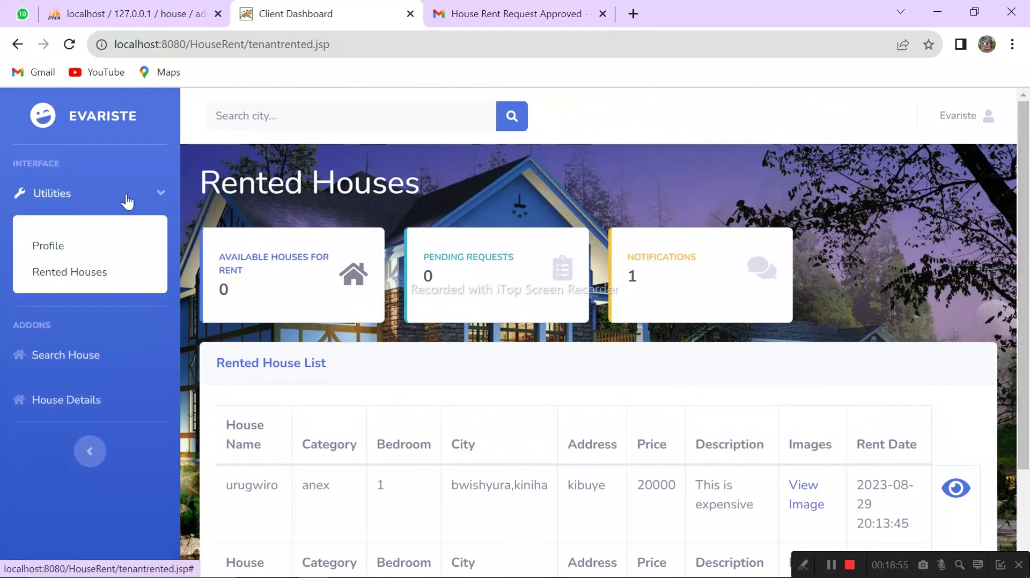
Step: Open the tenant profile and replace the address Burera with Karongi
{"action": "left_click", "coordinate": [57, 246]}
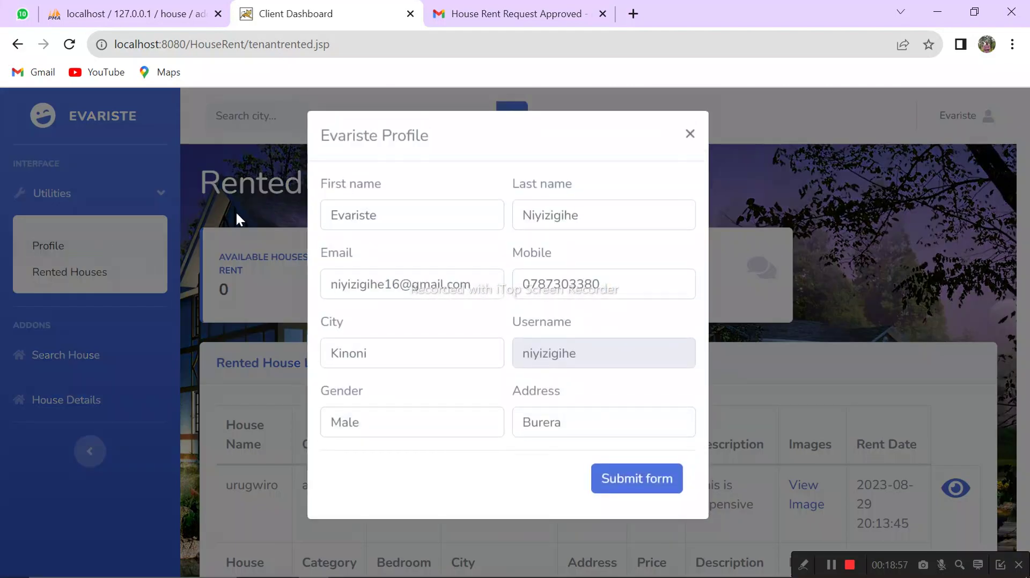
{"action": "left_click", "coordinate": [390, 210]}
{"action": "left_click", "coordinate": [612, 210]}
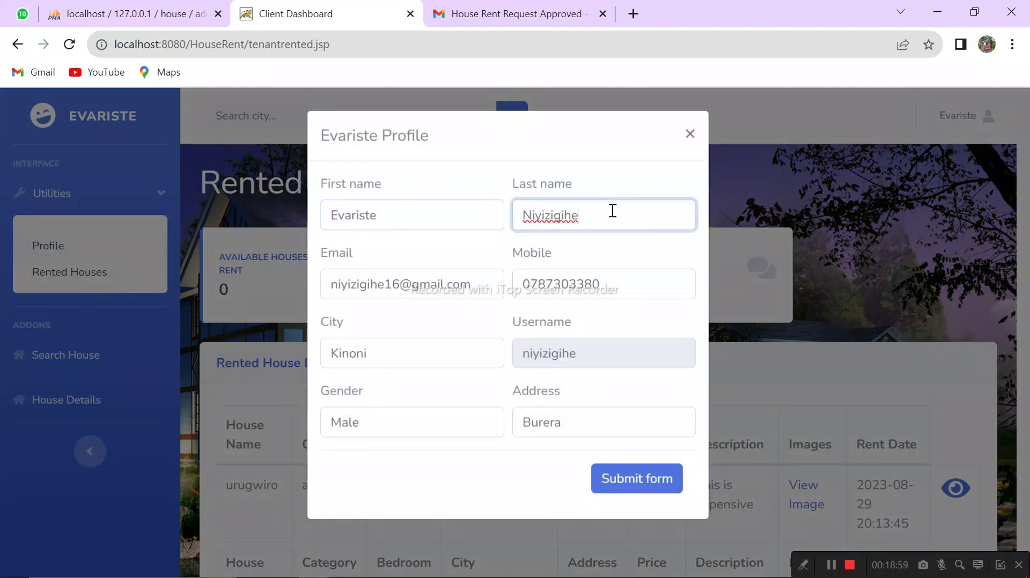
{"action": "left_click", "coordinate": [621, 279]}
{"action": "left_click", "coordinate": [436, 335]}
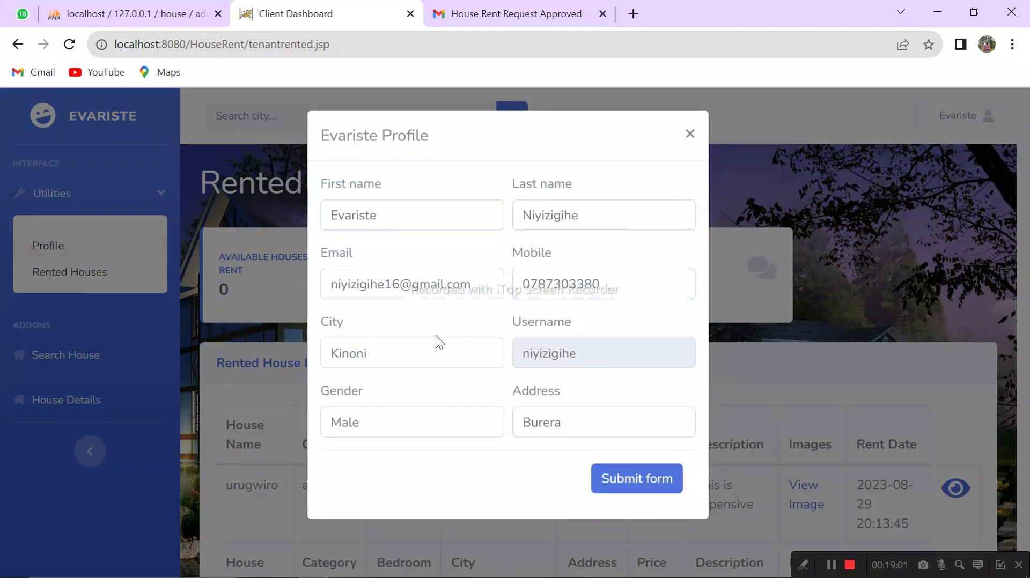
{"action": "left_click", "coordinate": [417, 344]}
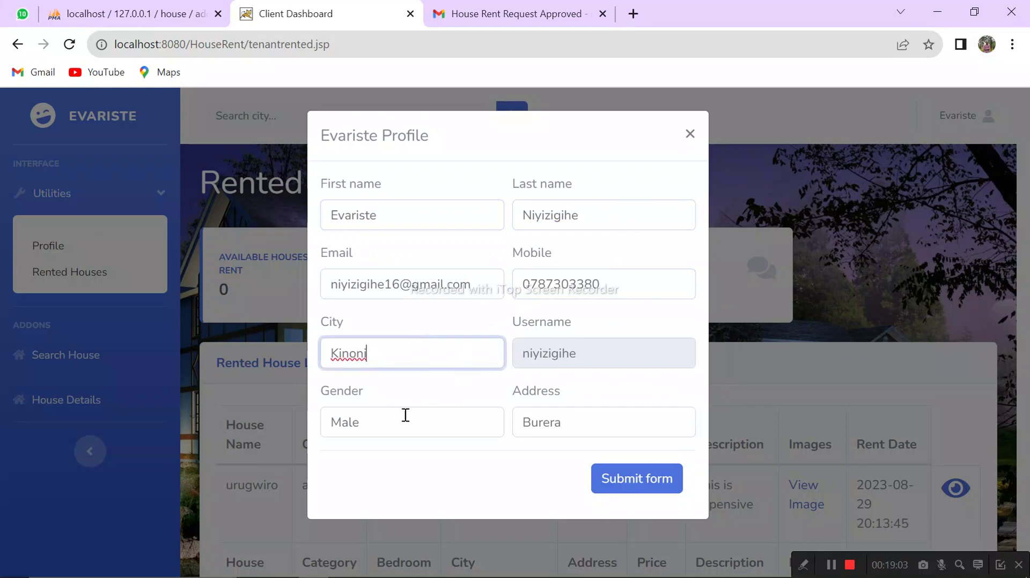
{"action": "left_click", "coordinate": [557, 411]}
{"action": "left_click_drag", "start_coordinate": [570, 420], "coordinate": [495, 414]}
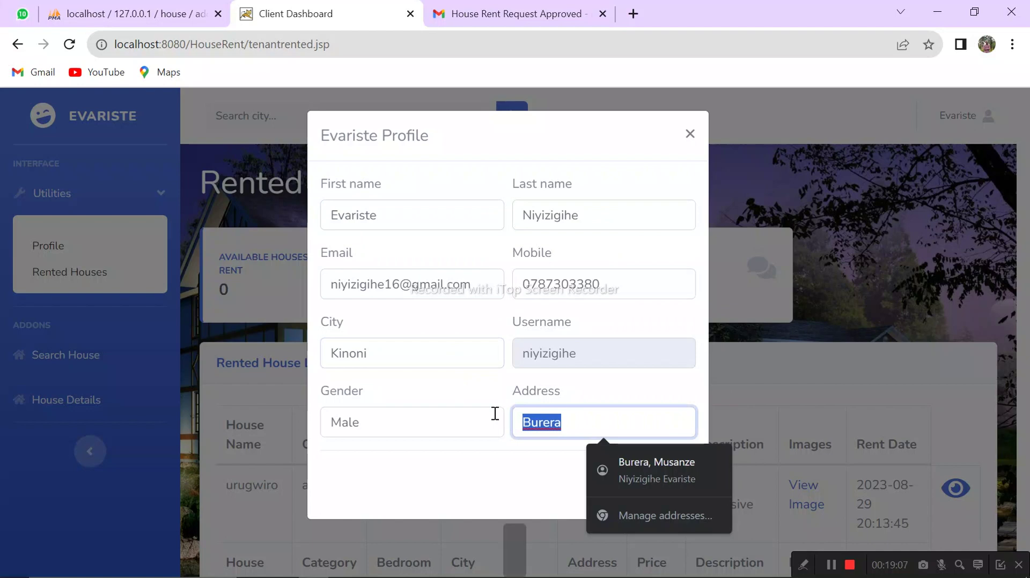
{"action": "type", "text": "Karongi"}
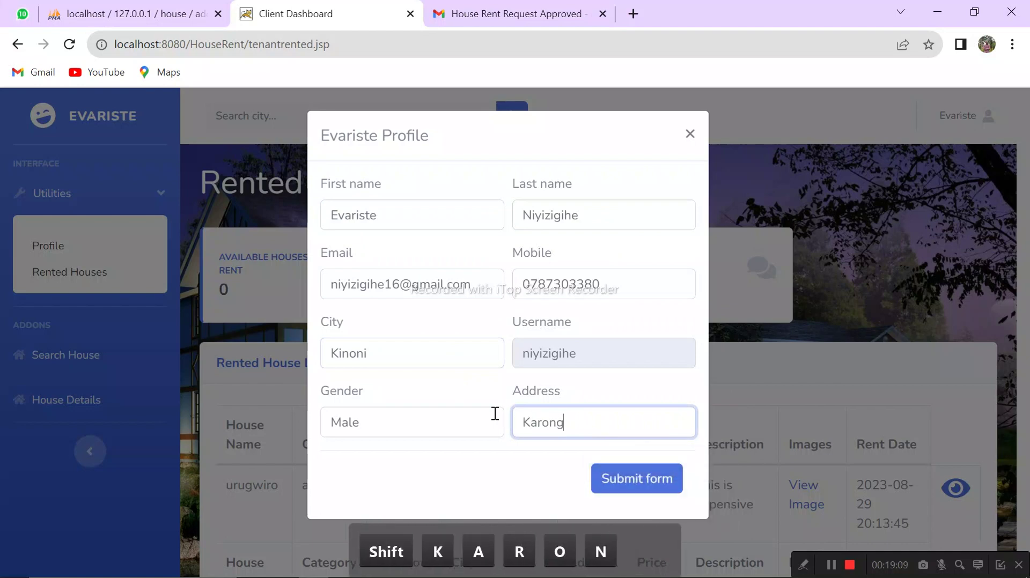
Step: Change the city from Kinoni to Kibuye and submit the profile, declining Chrome's address save
{"action": "double_click", "coordinate": [408, 353]}
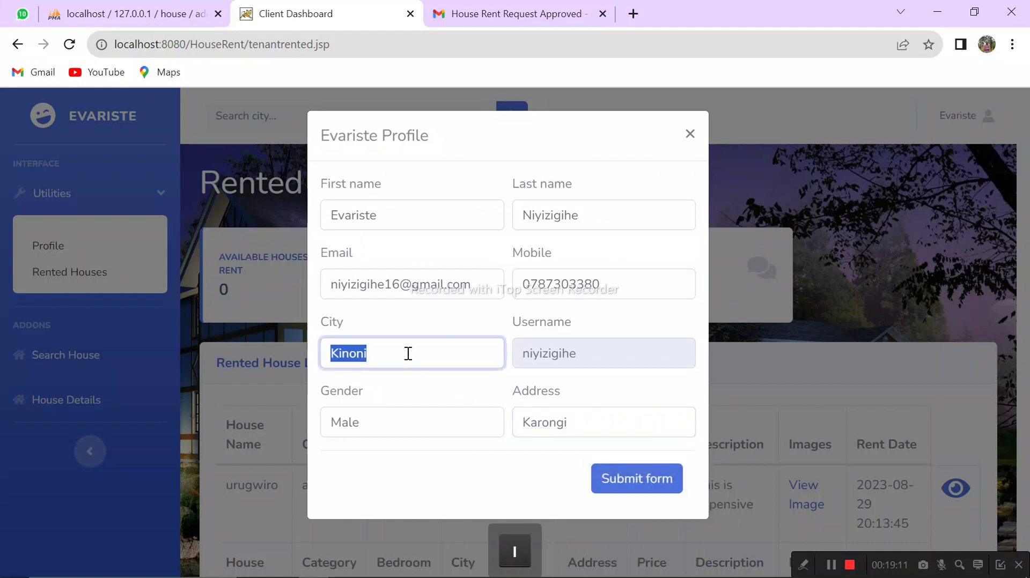
{"action": "type", "text": "Kibuye"}
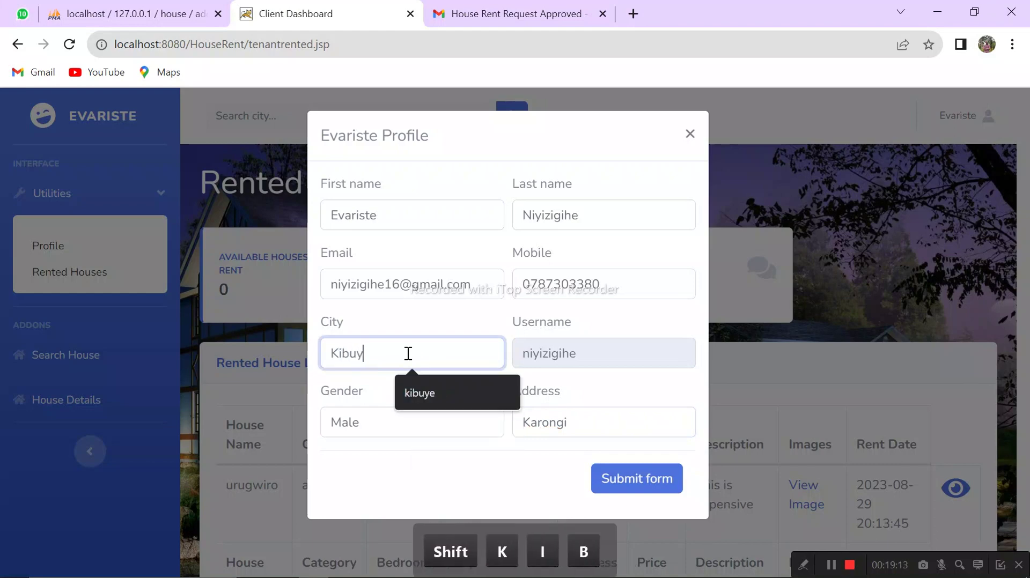
{"action": "left_click", "coordinate": [614, 476]}
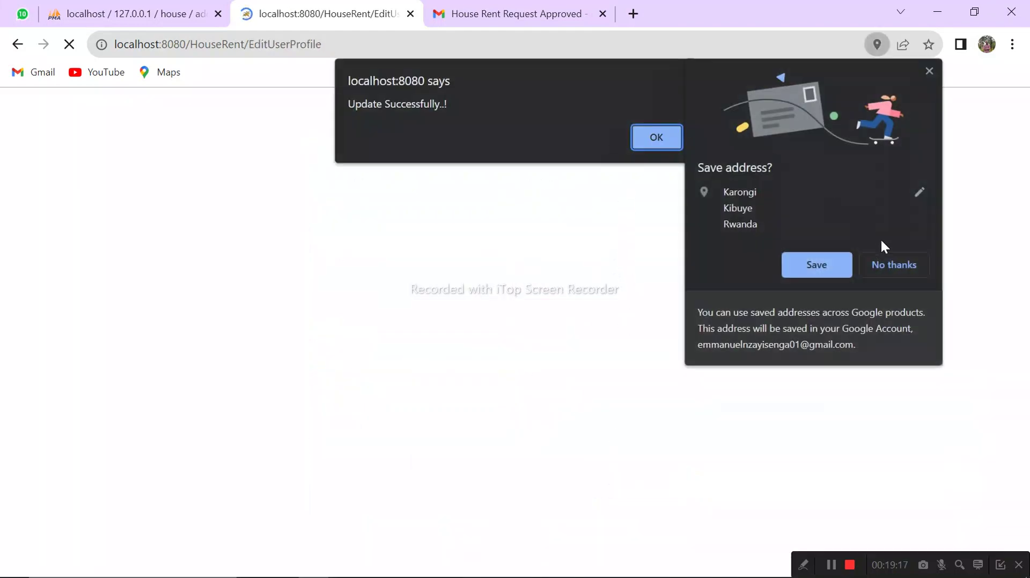
{"action": "left_click", "coordinate": [894, 266]}
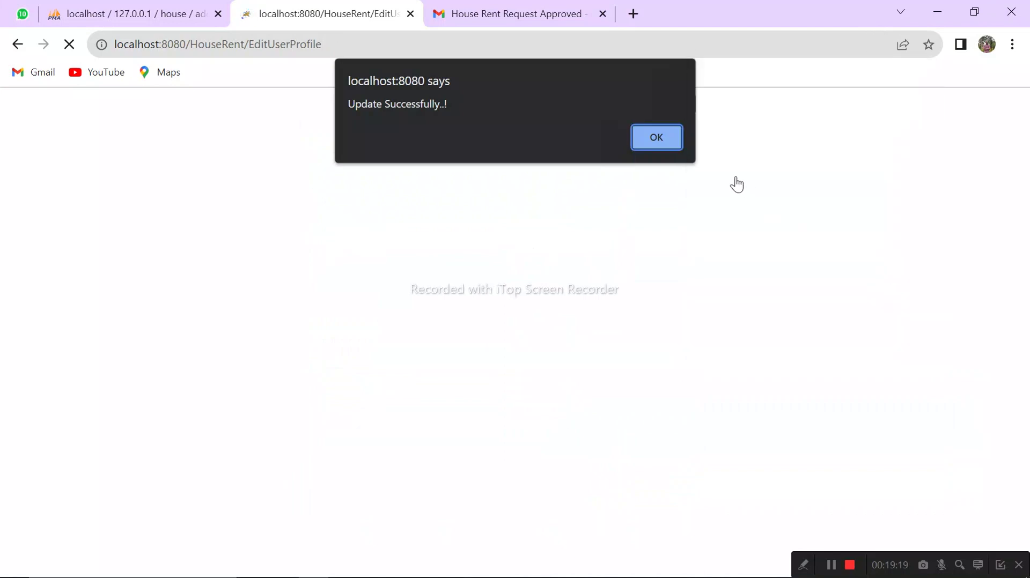
{"action": "left_click", "coordinate": [660, 138]}
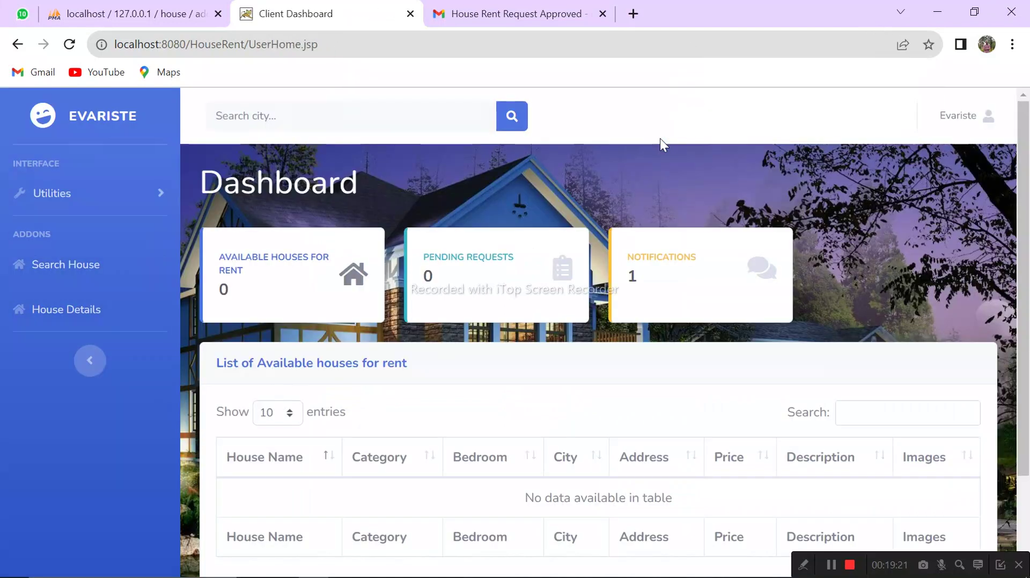
Step: Revisit the Rented Houses page, then open and close the profile form without changes
{"action": "left_click", "coordinate": [142, 203]}
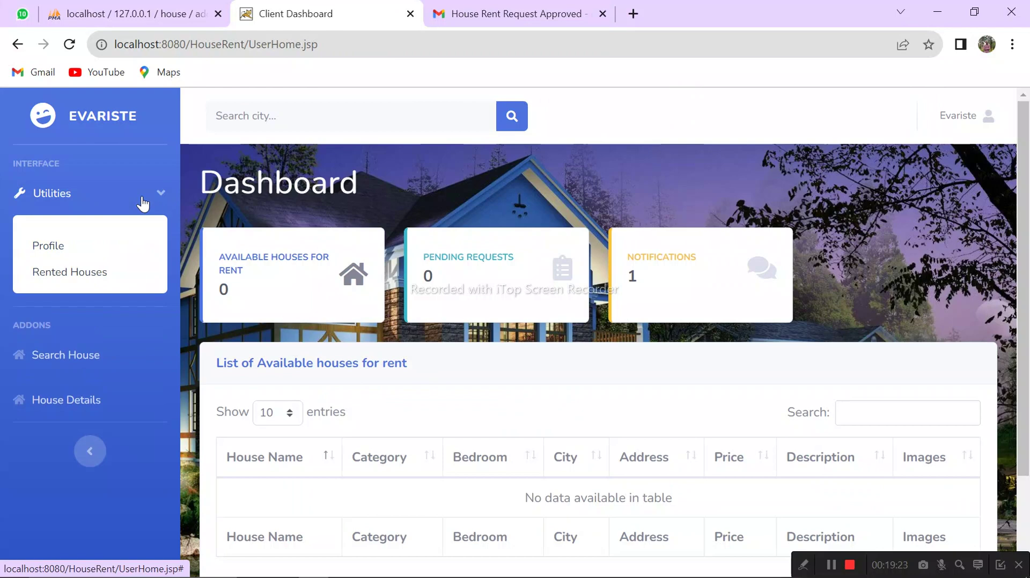
{"action": "left_click", "coordinate": [83, 273]}
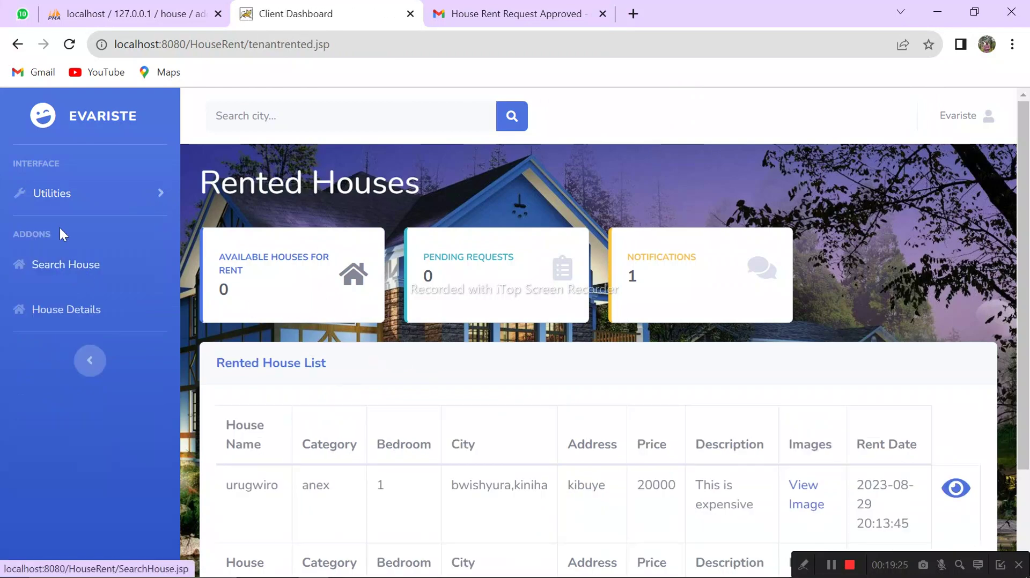
{"action": "left_click", "coordinate": [46, 195]}
{"action": "left_click", "coordinate": [86, 274]}
{"action": "left_click", "coordinate": [62, 193]}
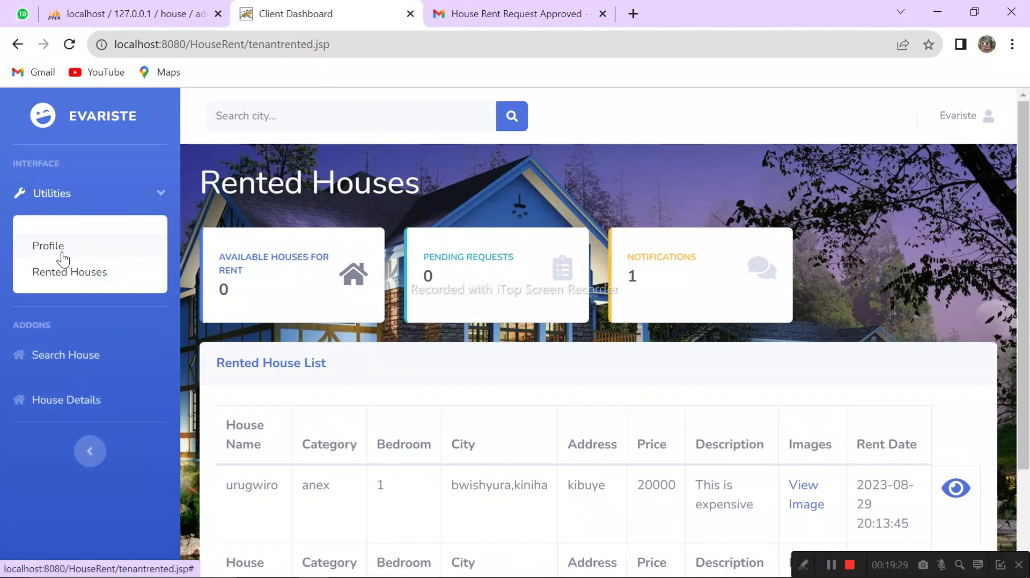
{"action": "left_click", "coordinate": [62, 250]}
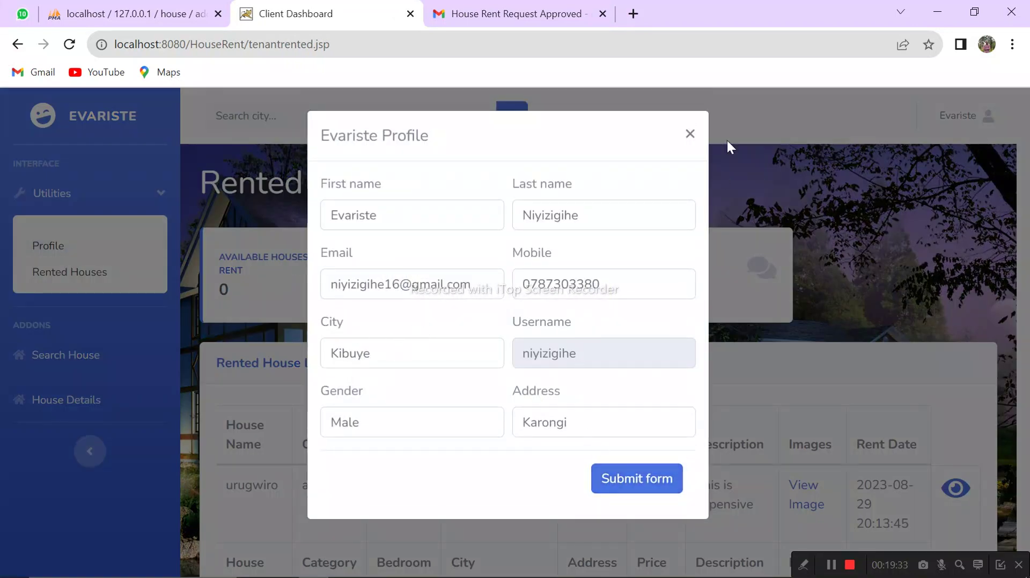
{"action": "left_click", "coordinate": [694, 137]}
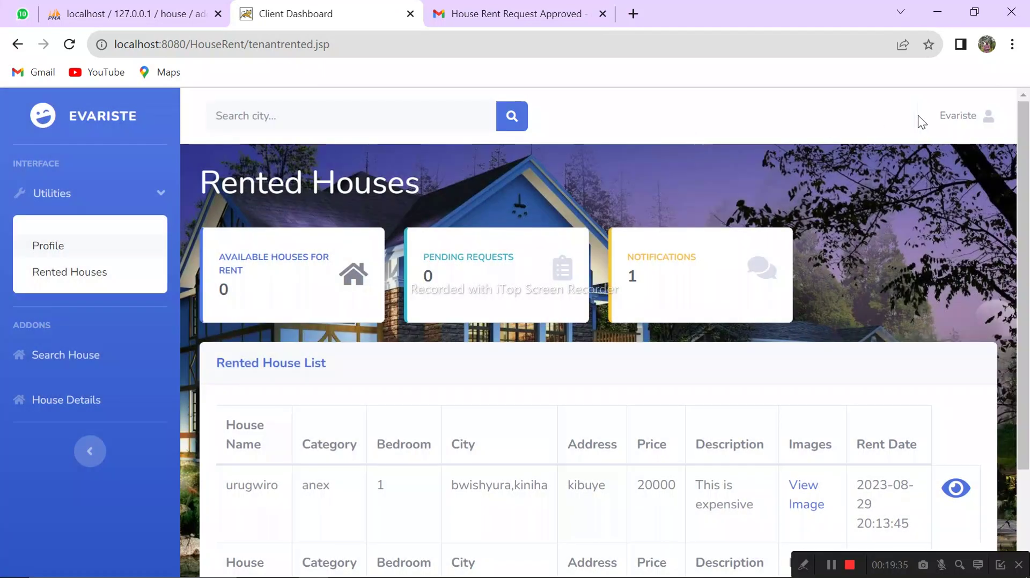
Step: Log the tenant out and confirm in the dialog
{"action": "left_click", "coordinate": [991, 124]}
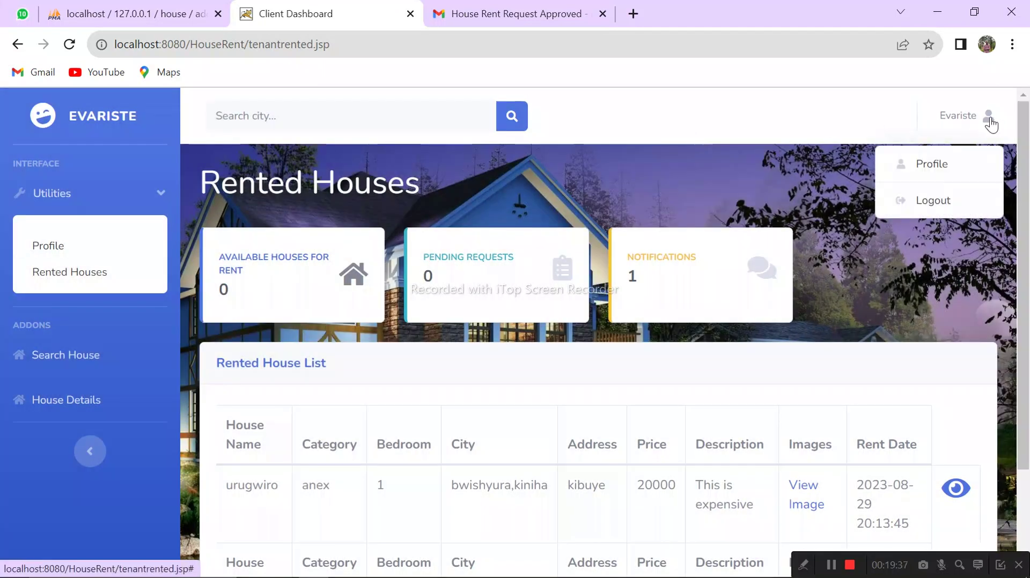
{"action": "left_click", "coordinate": [934, 201]}
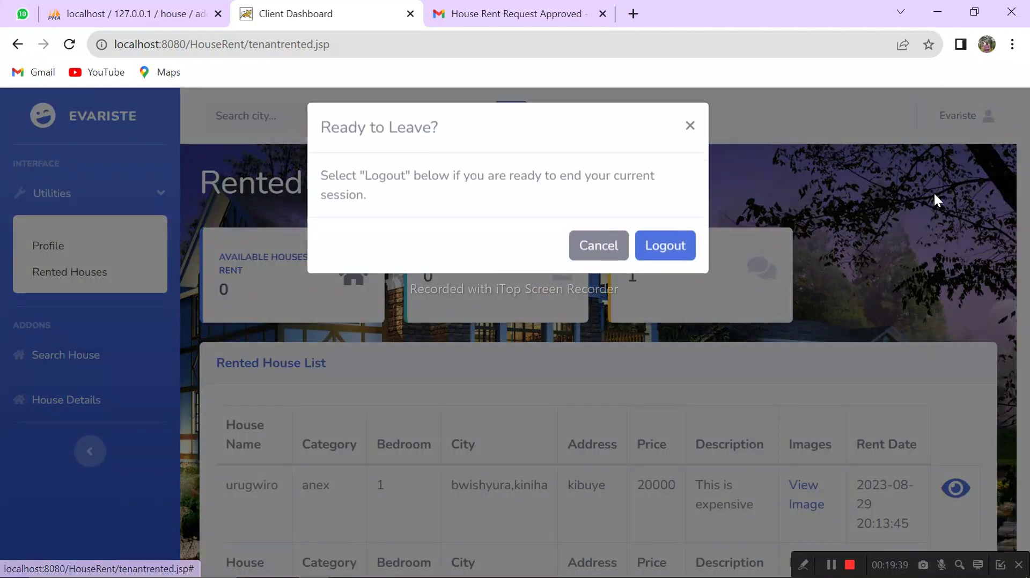
{"action": "left_click", "coordinate": [665, 256]}
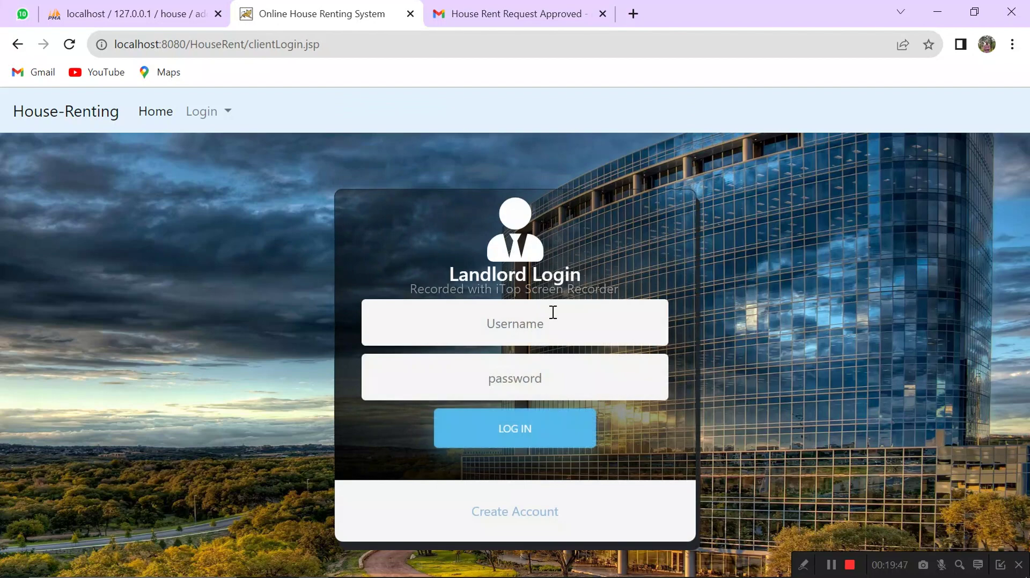
Step: Try logging in with the landlord username and password, then dismiss the incorrect-login alert
{"action": "left_click", "coordinate": [531, 319]}
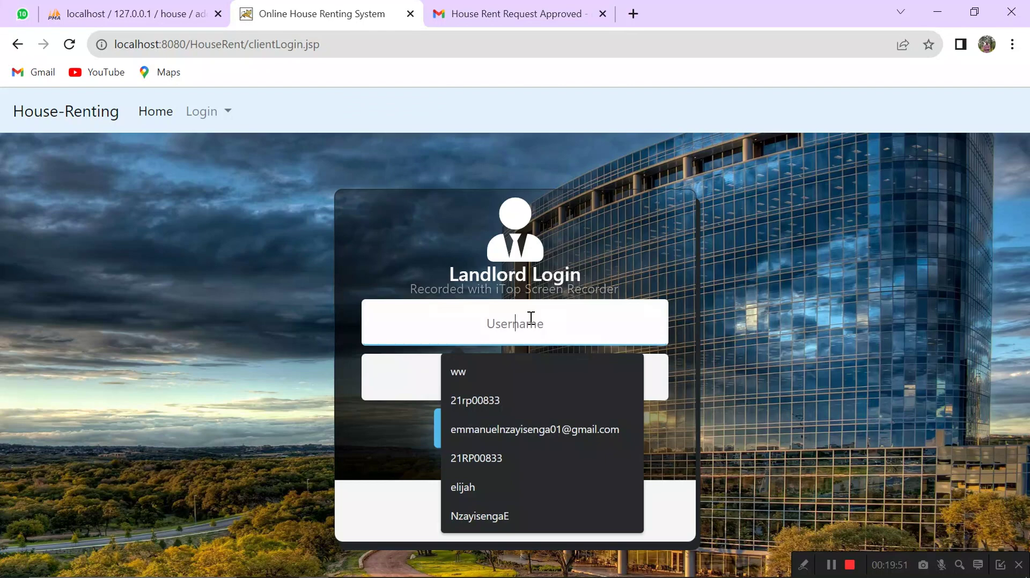
{"action": "type", "text": "elijah"}
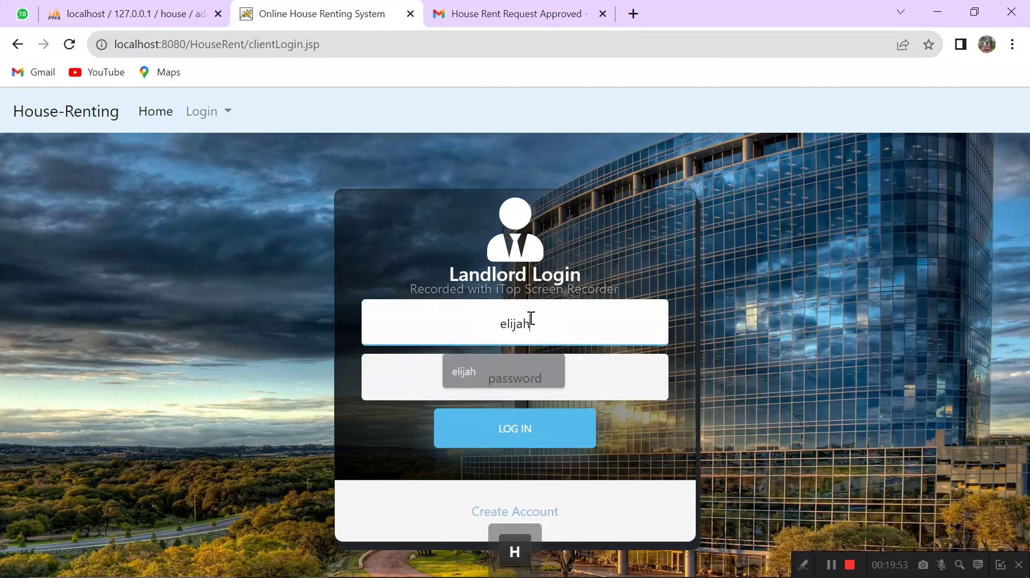
{"action": "key", "text": "Tab"}
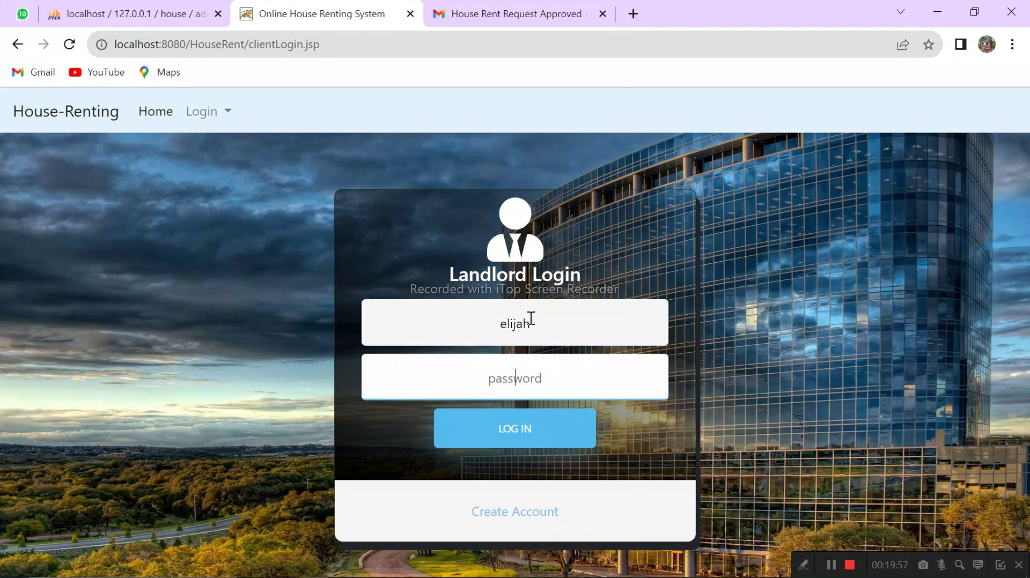
{"action": "type", "text": "elijah\\"}
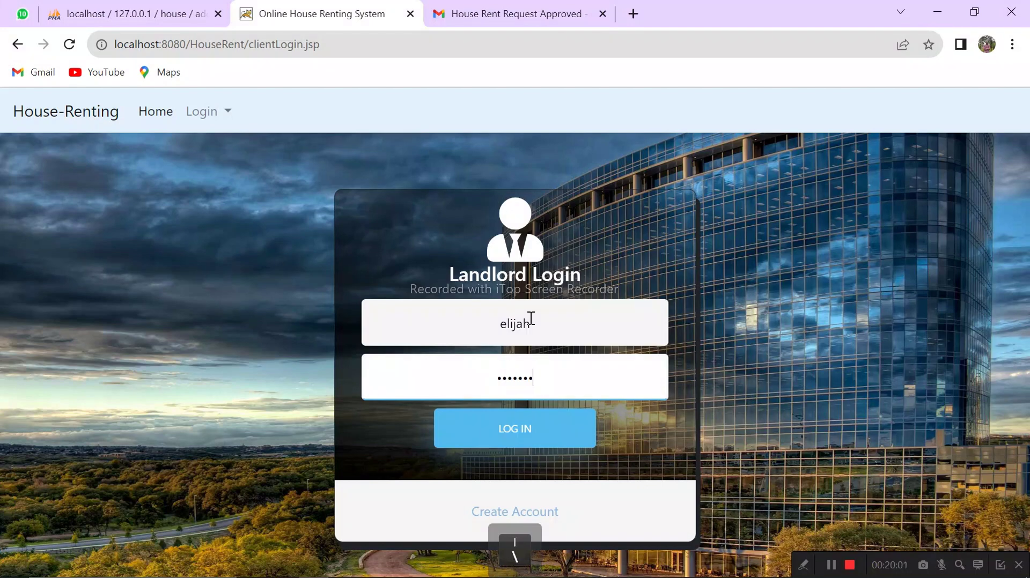
{"action": "key", "text": "Return"}
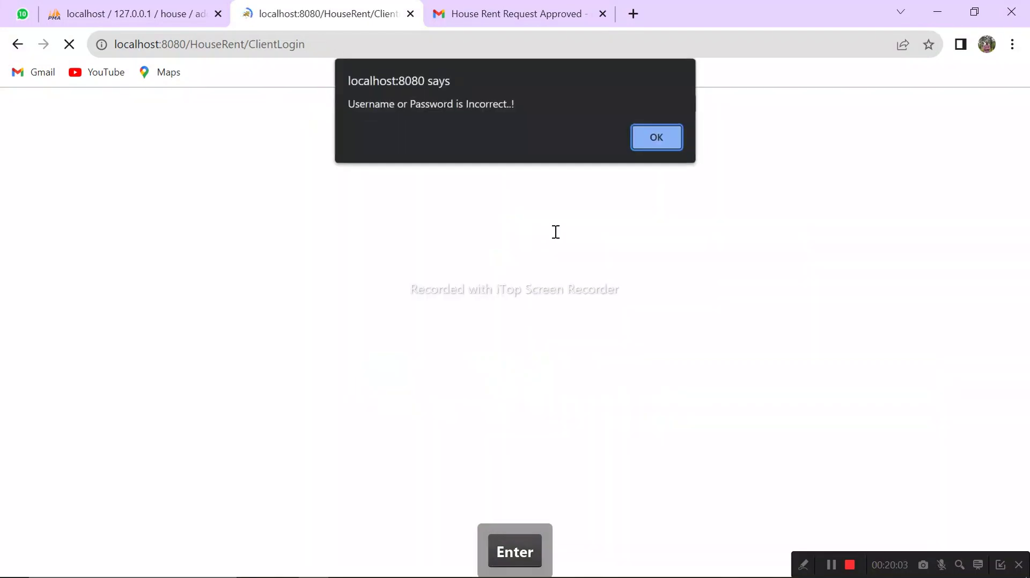
{"action": "left_click", "coordinate": [637, 143]}
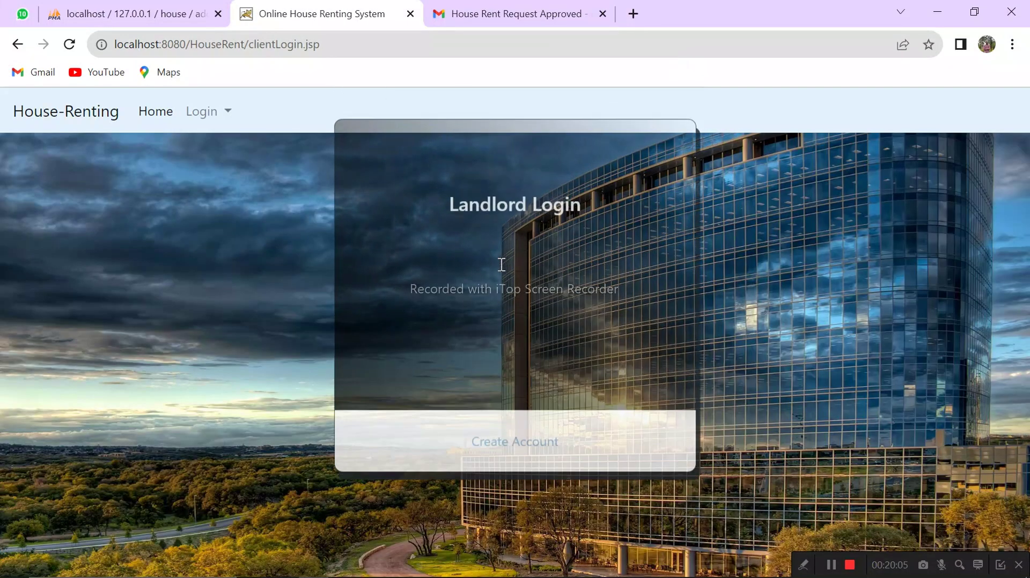
Step: Re-enter the landlord credentials, log in, and acknowledge the 'Login Successfully..!' message
{"action": "left_click", "coordinate": [519, 335]}
{"action": "type", "text": "elijah"}
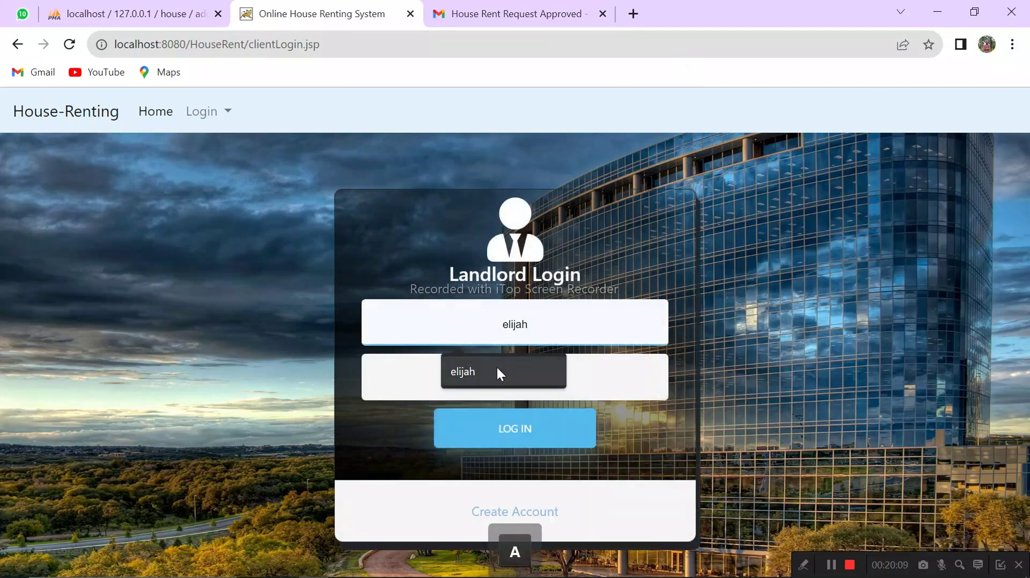
{"action": "left_click", "coordinate": [497, 366]}
{"action": "type", "text": "elijah"}
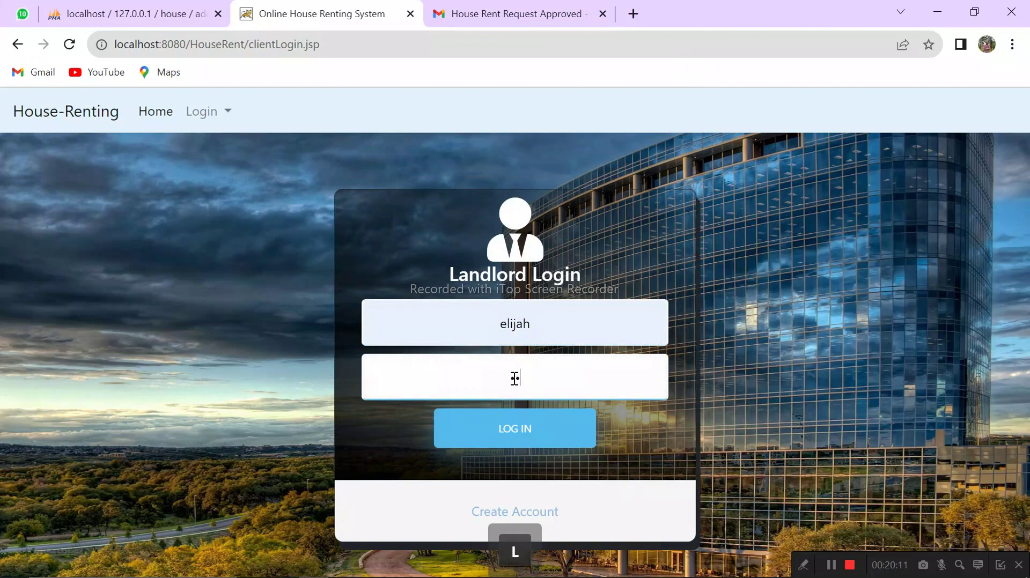
{"action": "left_click", "coordinate": [507, 441]}
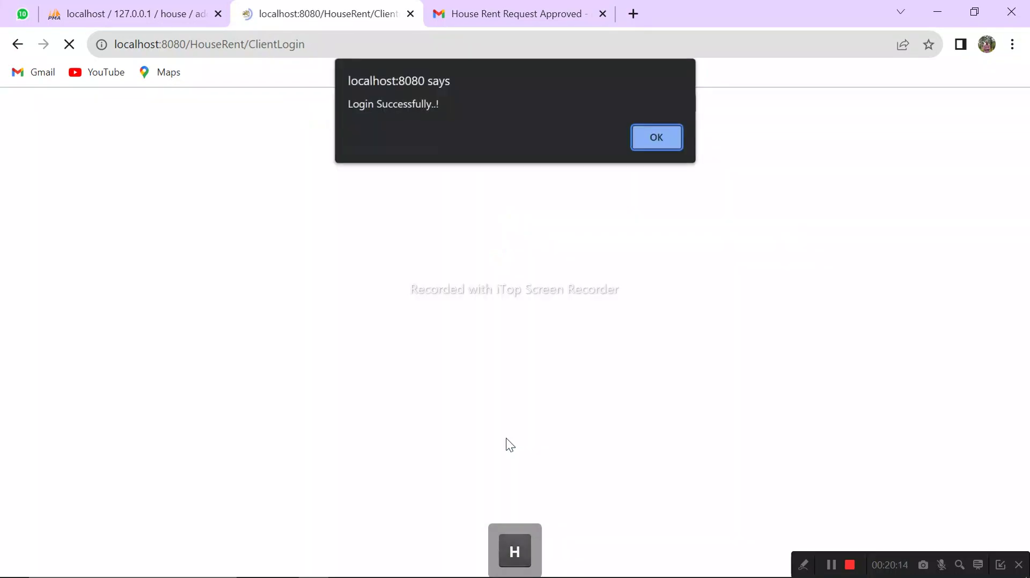
{"action": "left_click", "coordinate": [664, 145]}
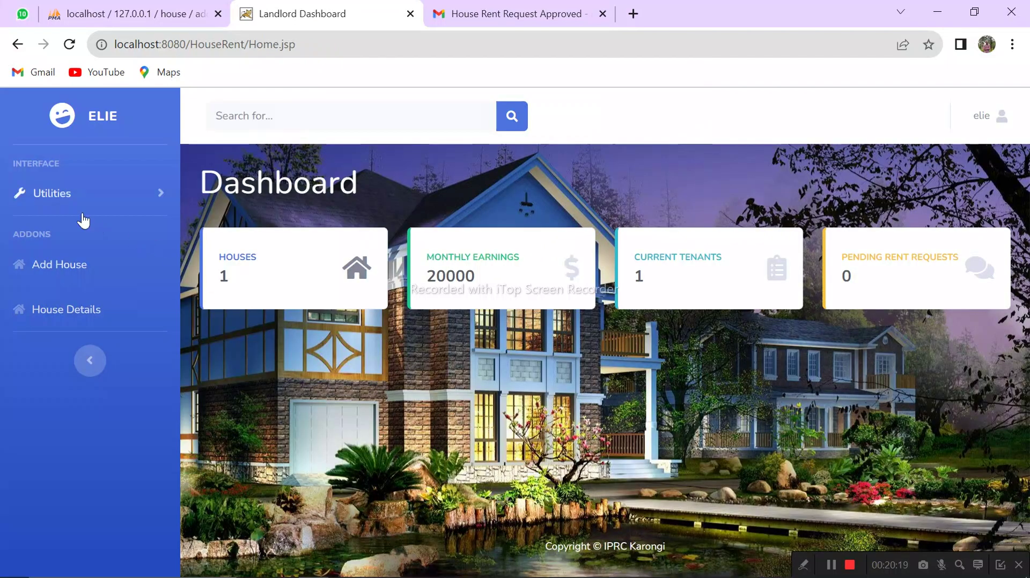
Step: Open Utilities > Rented Houses and scroll to the Rented House List showing urugwiro
{"action": "left_click", "coordinate": [90, 195]}
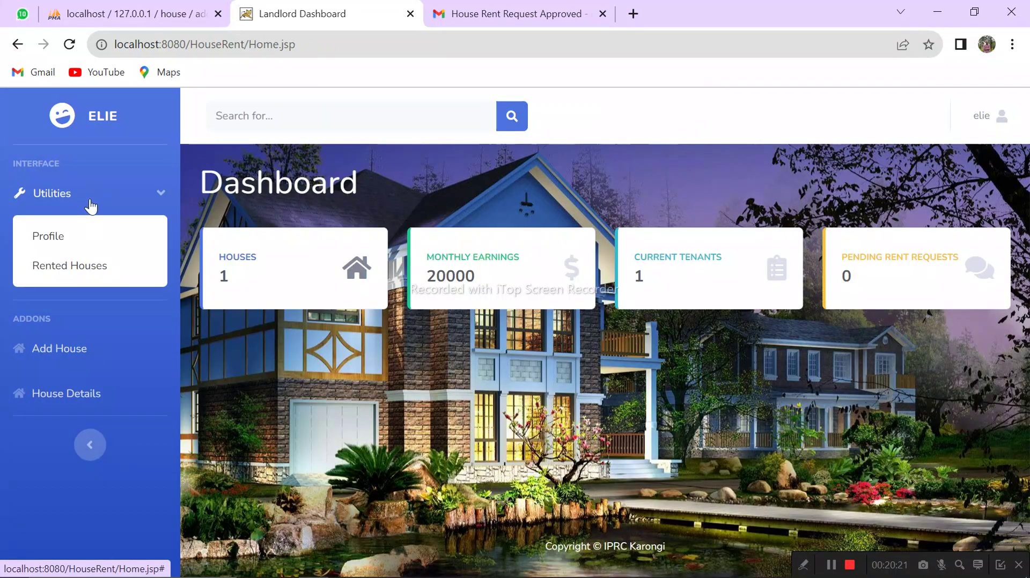
{"action": "left_click", "coordinate": [80, 274]}
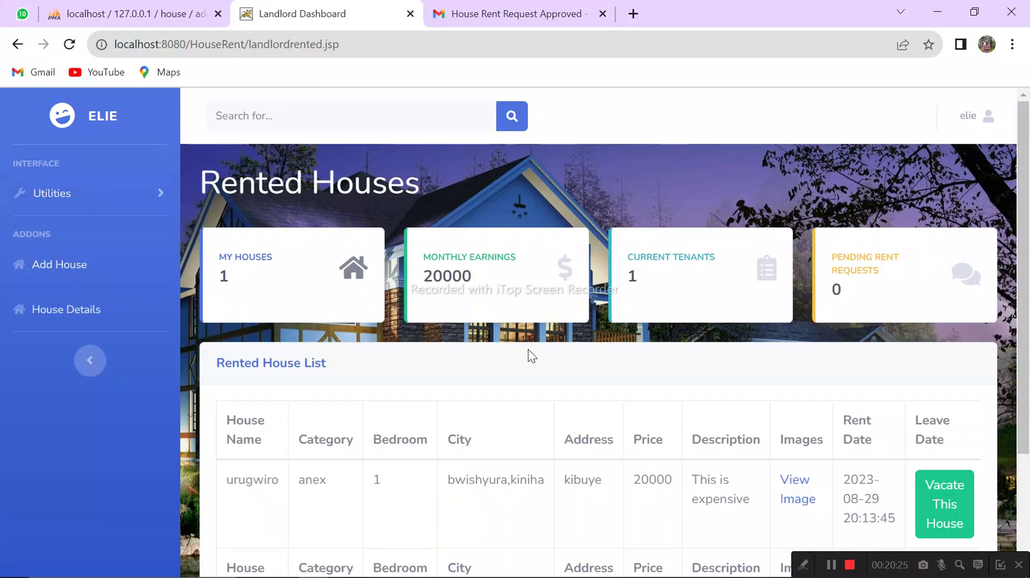
{"action": "left_click_drag", "start_coordinate": [1028, 211], "coordinate": [1027, 320]}
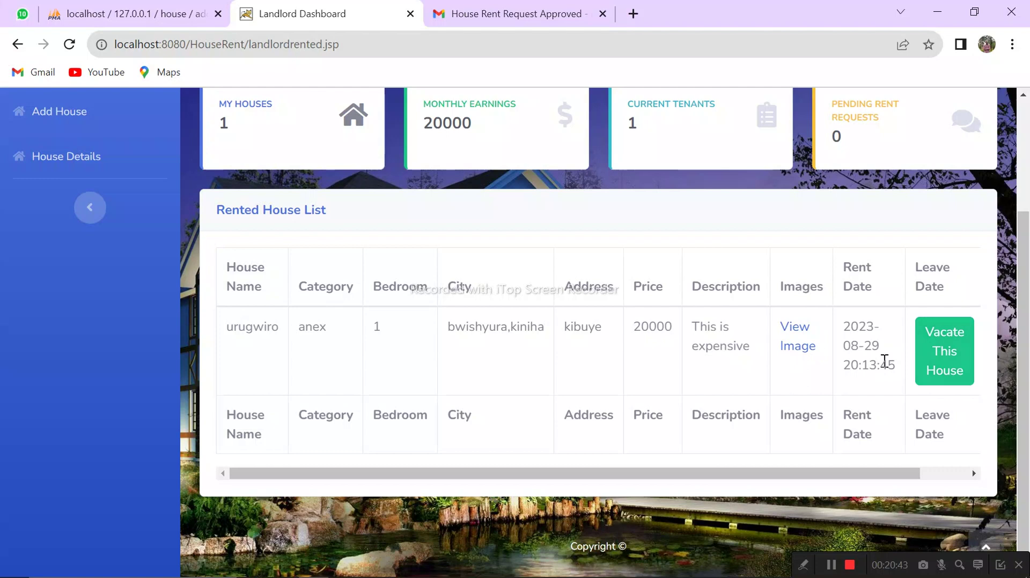
Step: Vacate urugwiro, entering the reason "You are not paying well!!" and confirming
{"action": "left_click", "coordinate": [946, 366]}
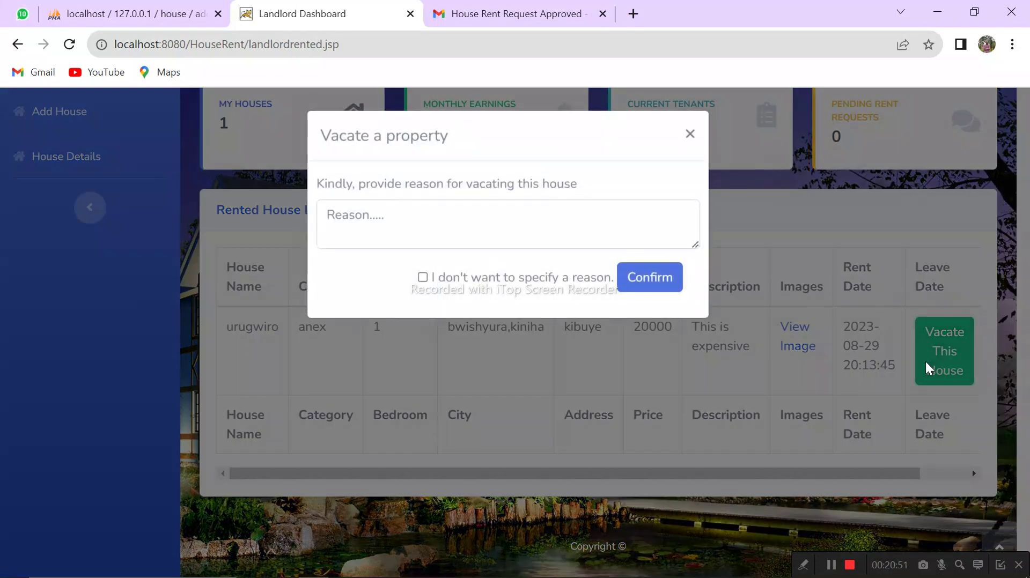
{"action": "left_click", "coordinate": [401, 223]}
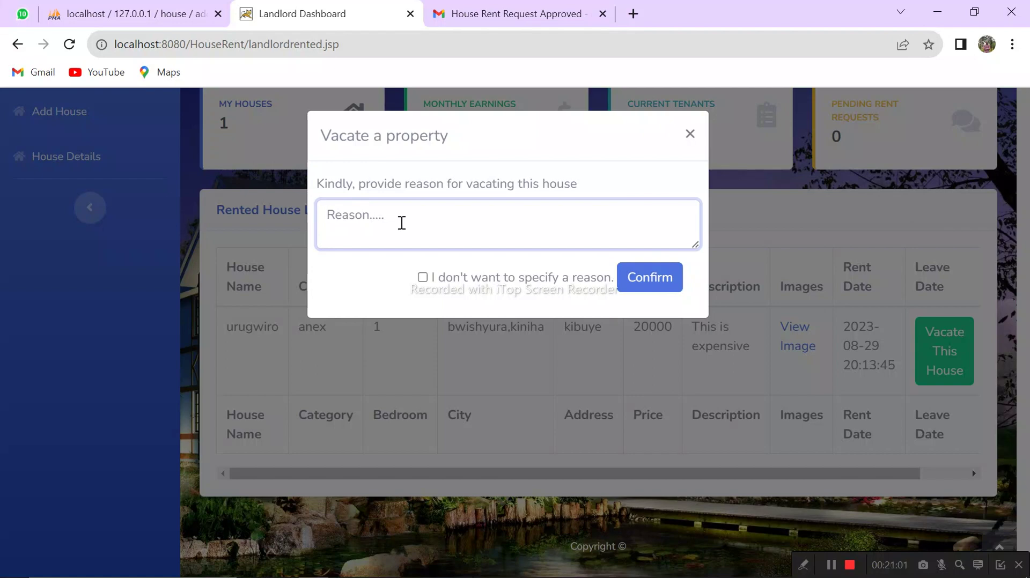
{"action": "key", "text": "shift"}
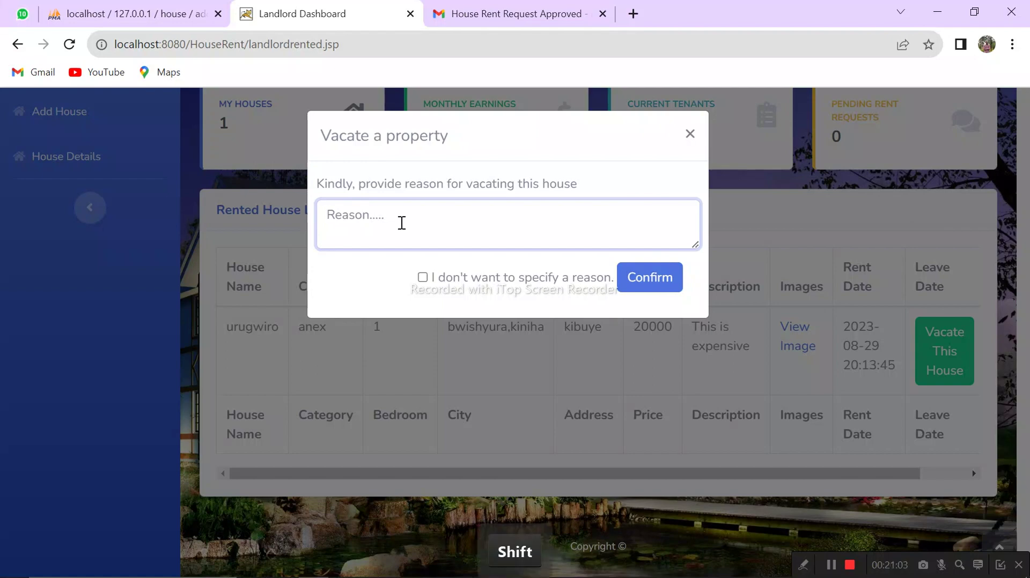
{"action": "type", "text": "Y"}
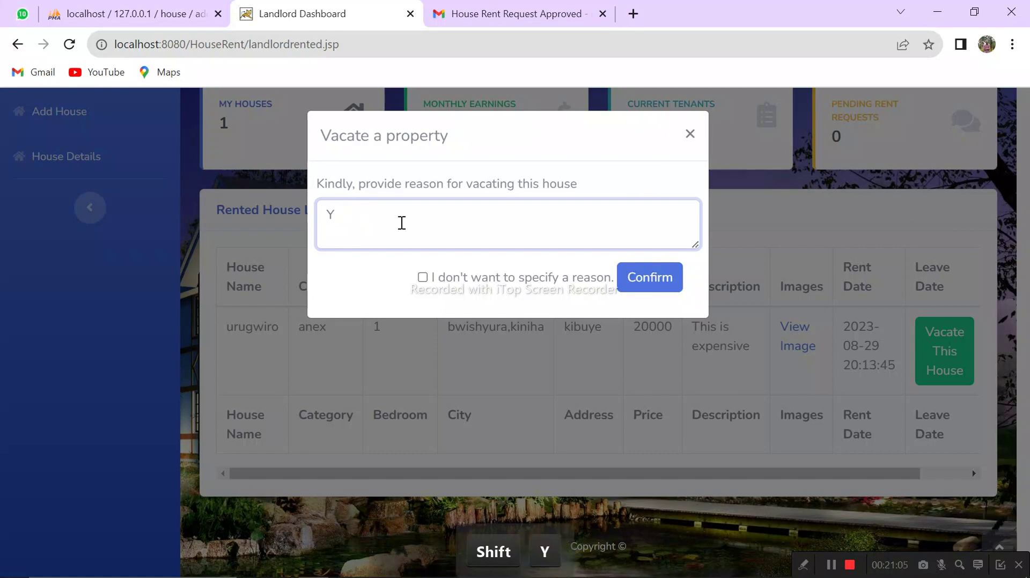
{"action": "type", "text": "ou"}
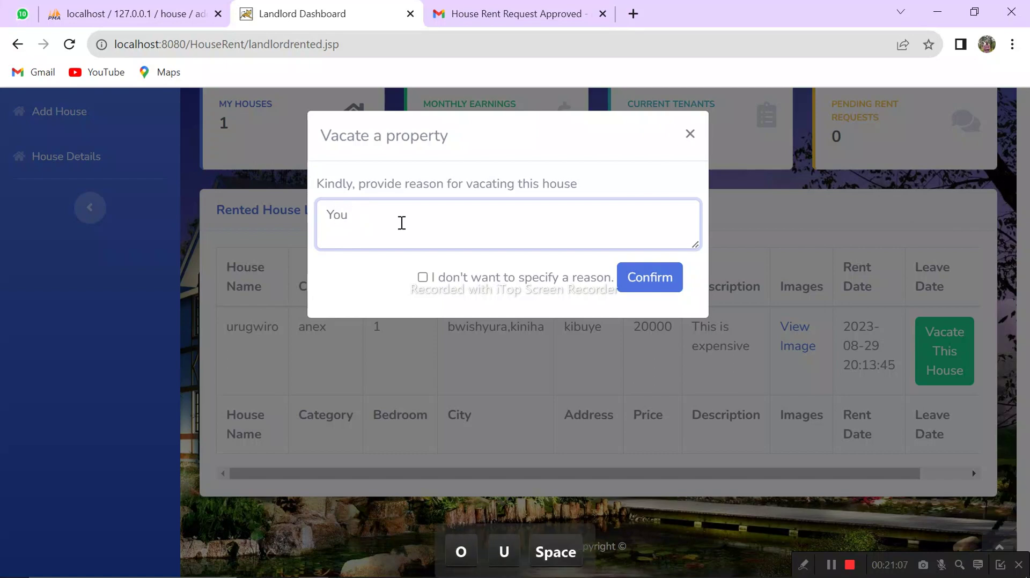
{"action": "type", "text": " are n"}
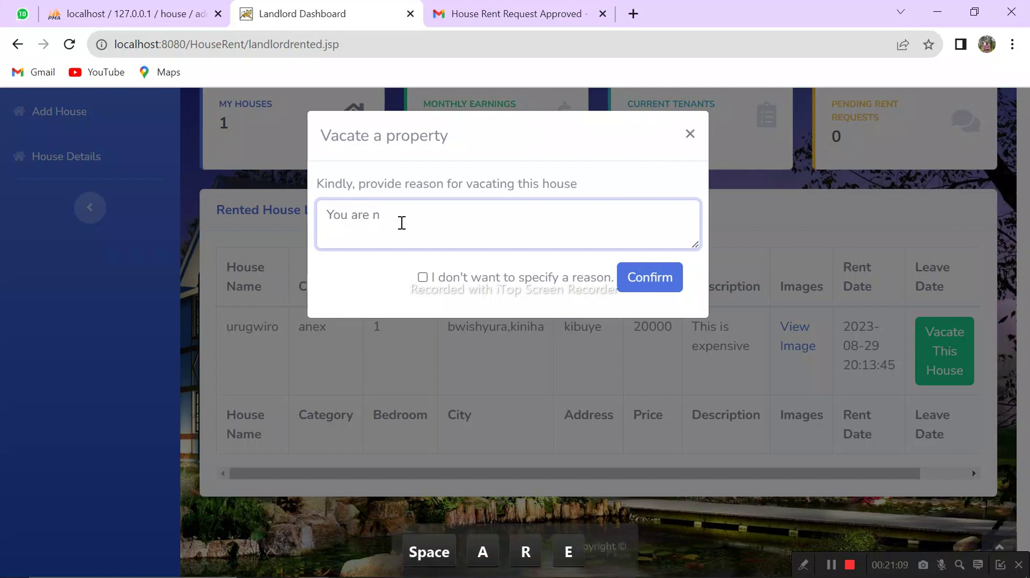
{"action": "type", "text": "ot pay"}
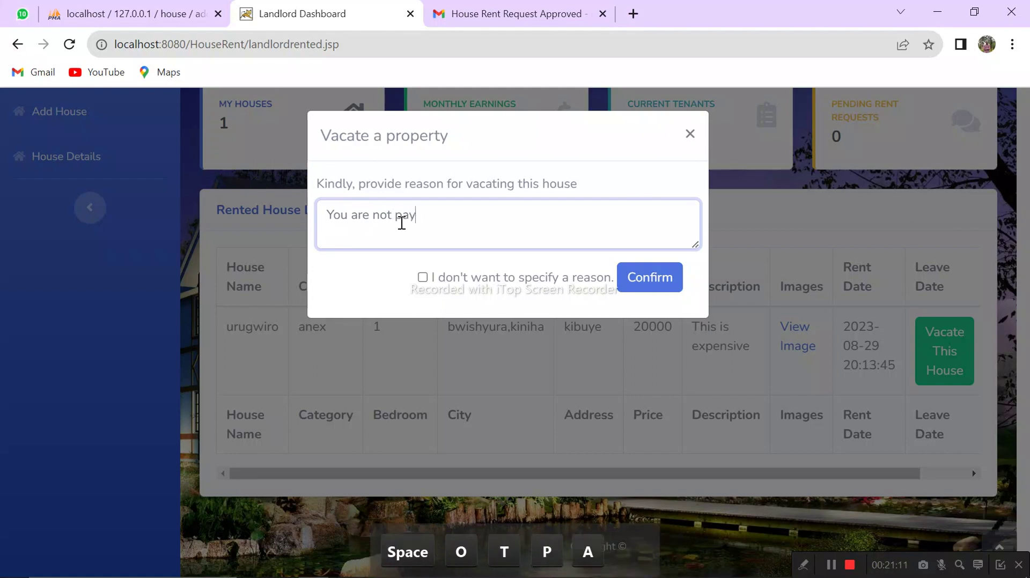
{"action": "type", "text": "ing well"}
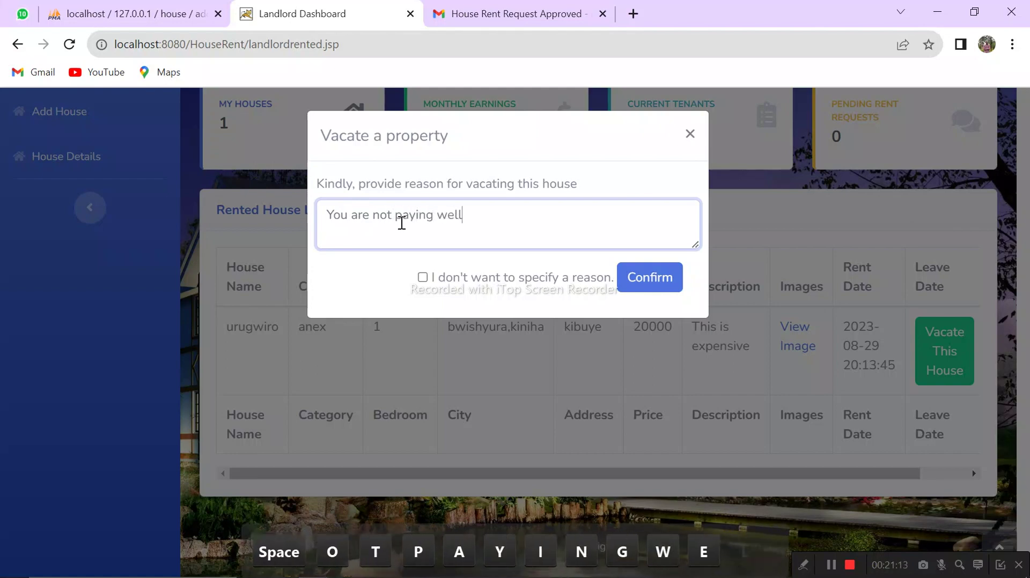
{"action": "type", "text": "!!"}
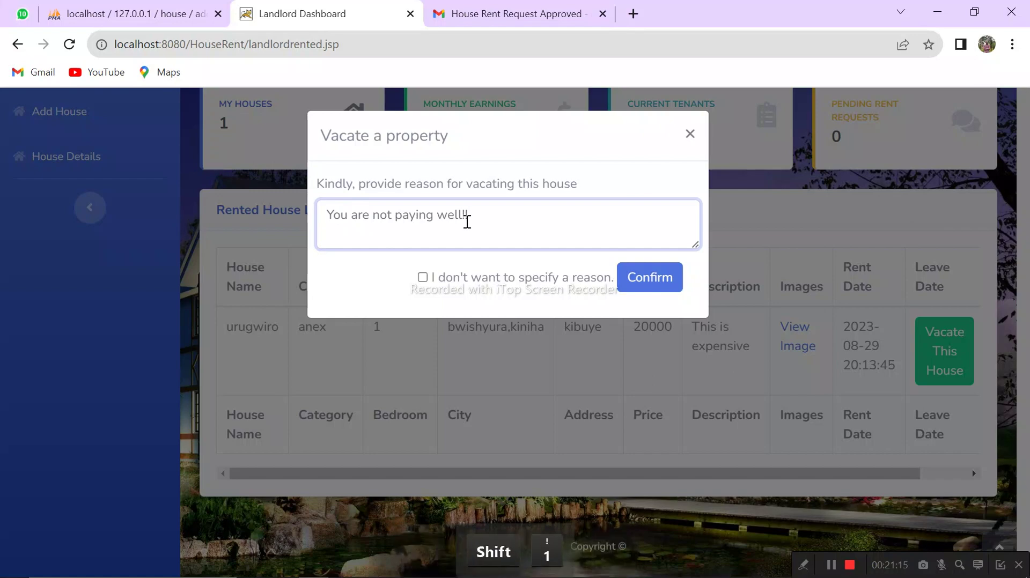
{"action": "left_click", "coordinate": [638, 288]}
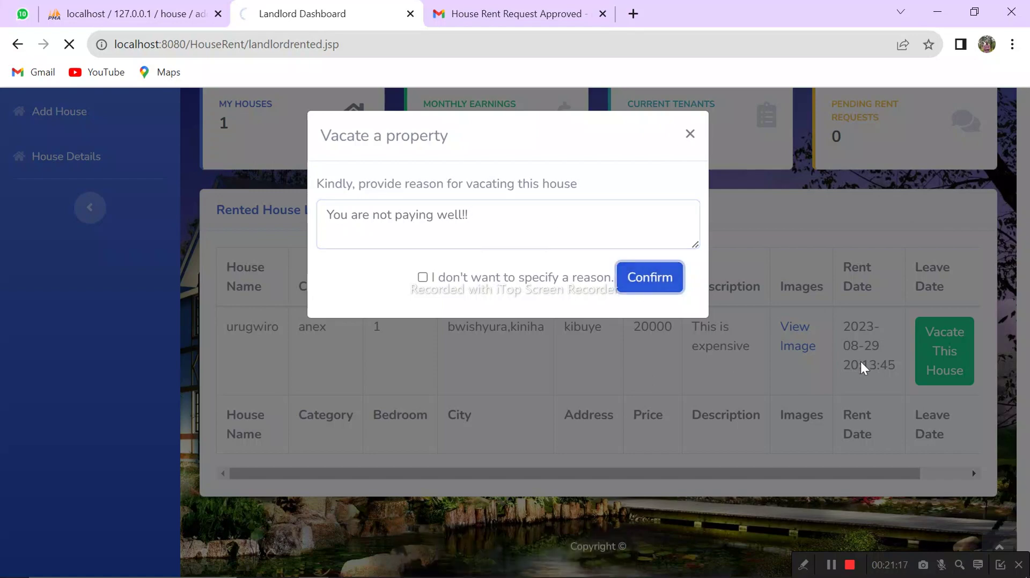
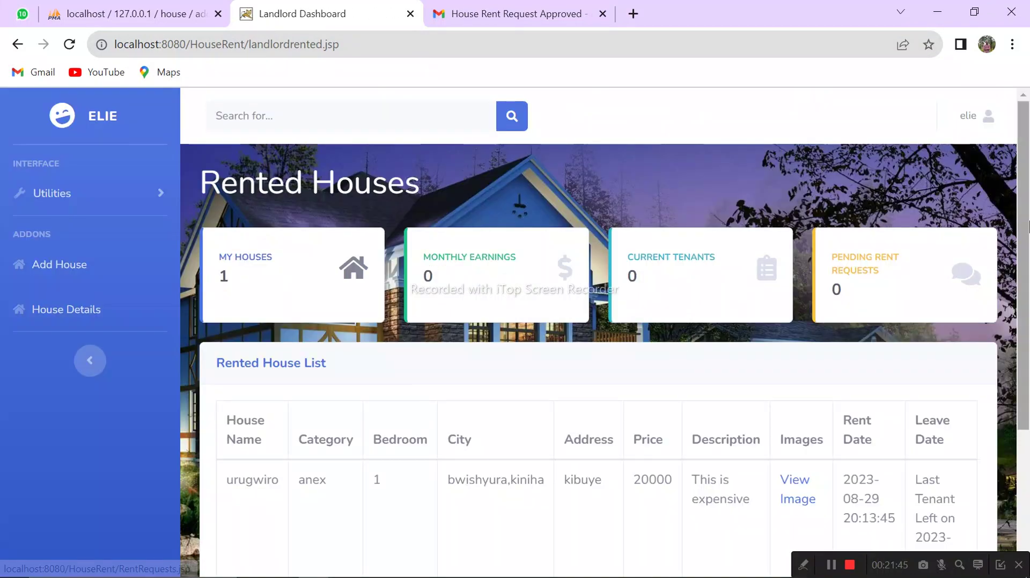
Step: Log the landlord out of the rental system and confirm the logout
{"action": "left_click_drag", "start_coordinate": [1028, 227], "coordinate": [1029, 307]}
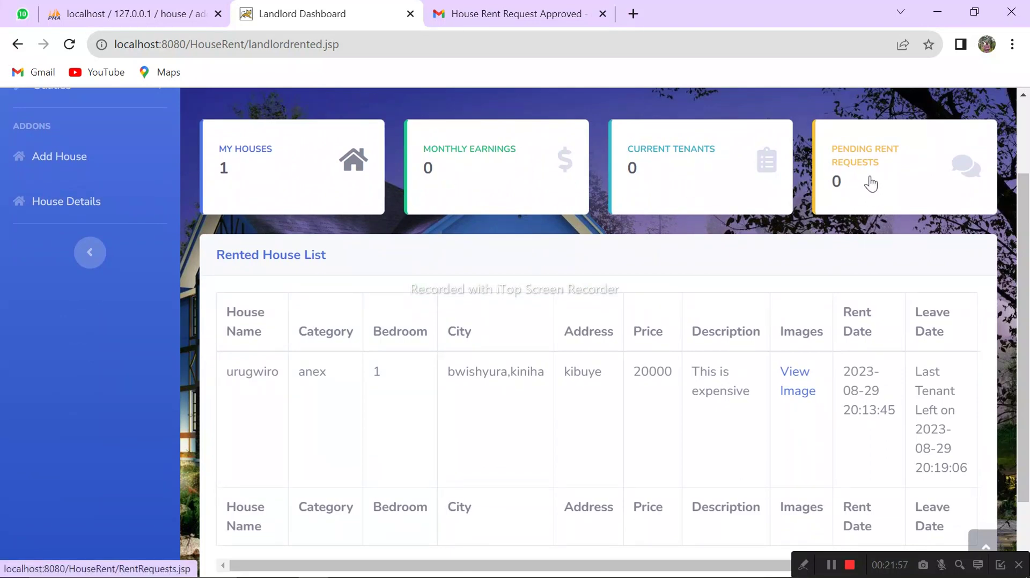
{"action": "left_click_drag", "start_coordinate": [867, 184], "coordinate": [841, 179]}
{"action": "scroll", "coordinate": [1018, 303], "scroll_direction": "down", "scroll_amount": 2}
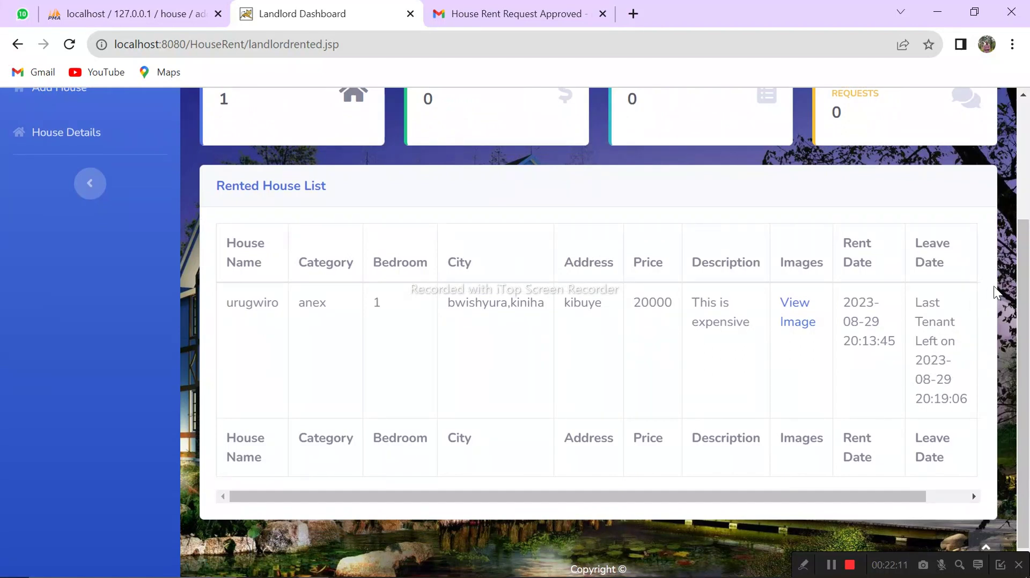
{"action": "scroll", "coordinate": [995, 292], "scroll_direction": "up", "scroll_amount": 3}
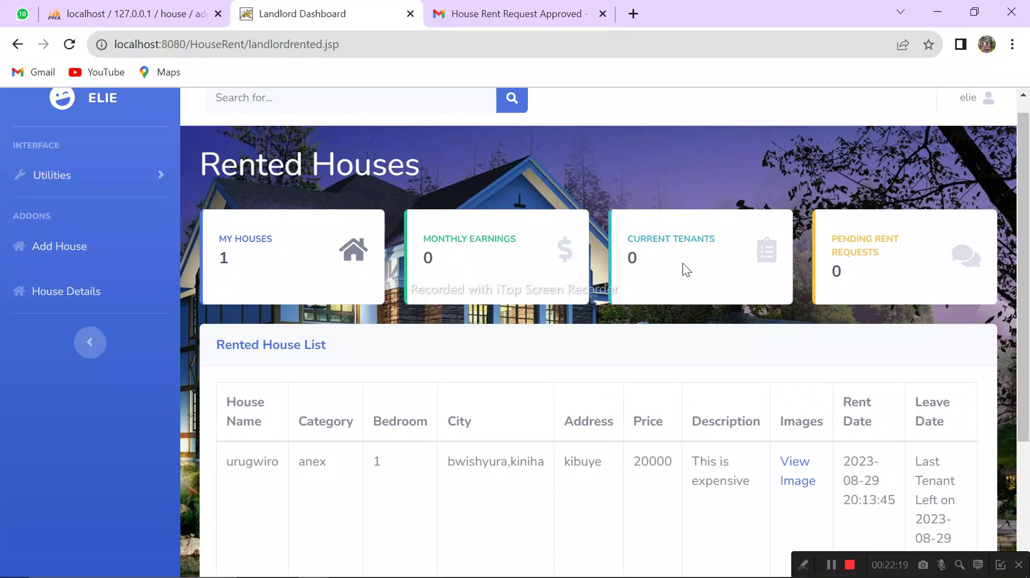
{"action": "left_click", "coordinate": [988, 105]}
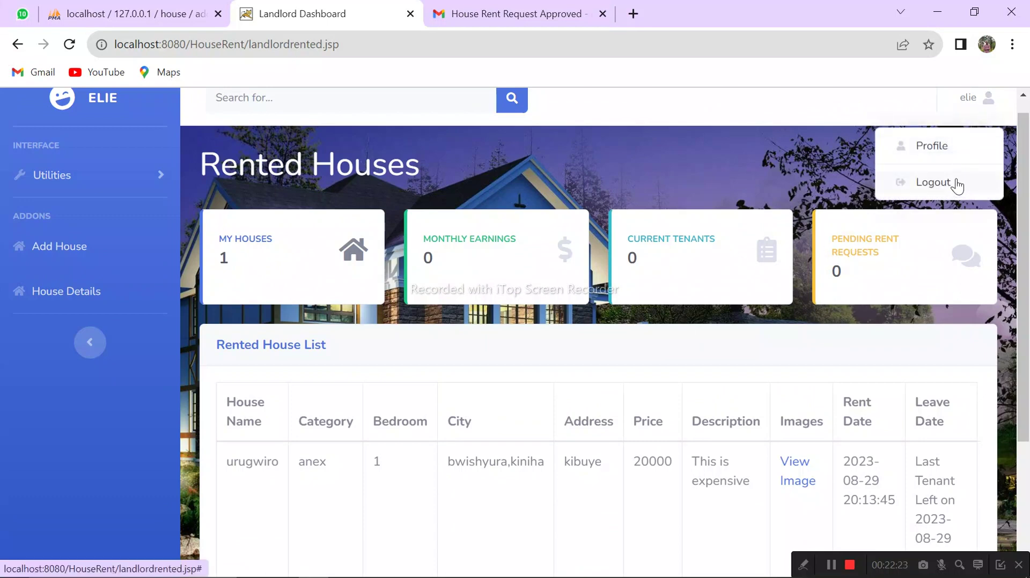
{"action": "left_click", "coordinate": [932, 183]}
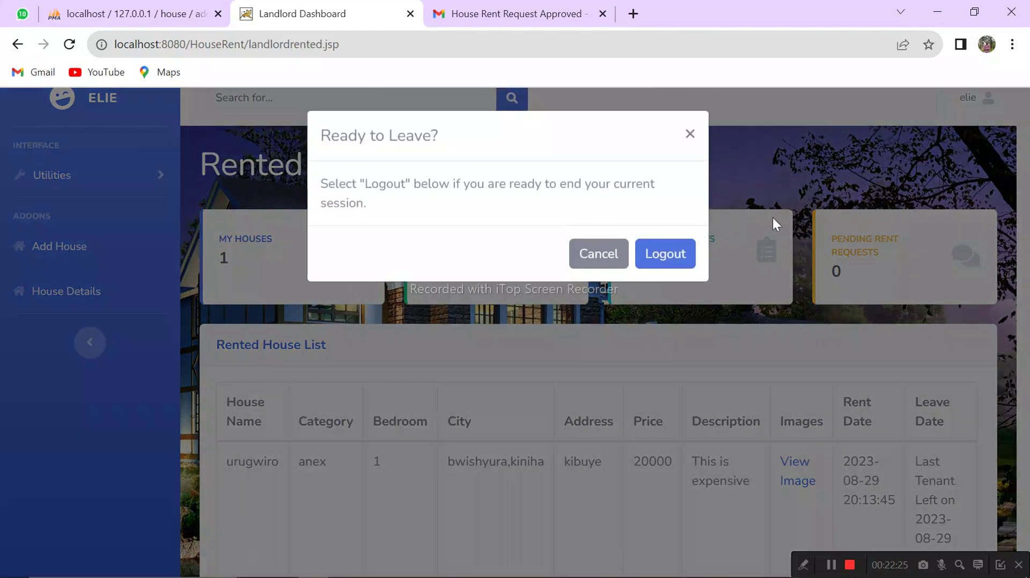
{"action": "left_click", "coordinate": [668, 255]}
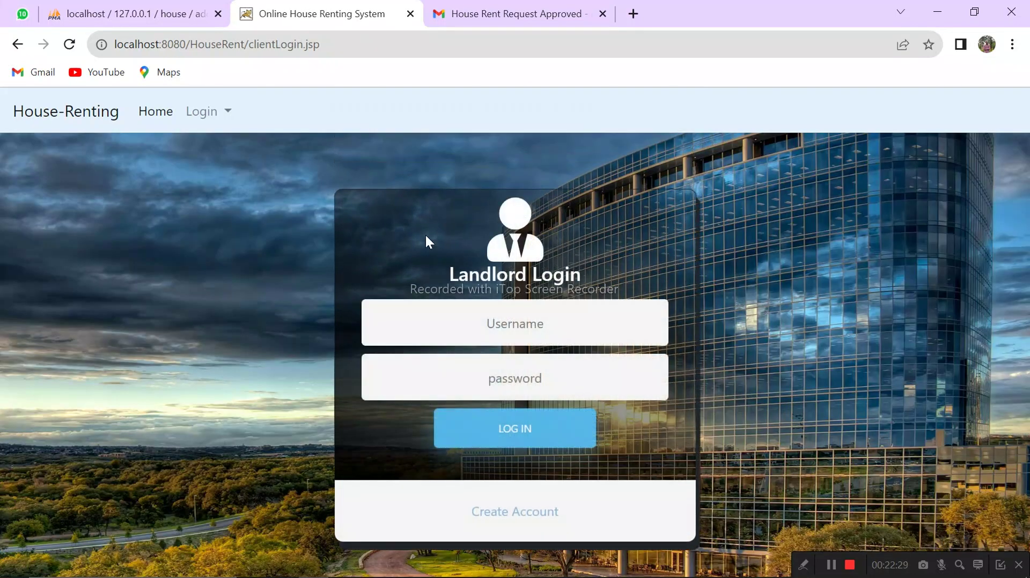
Step: Sign in through Tenant Login with the tenant's username and password, then switch to the tenant's Gmail
{"action": "left_click", "coordinate": [215, 113]}
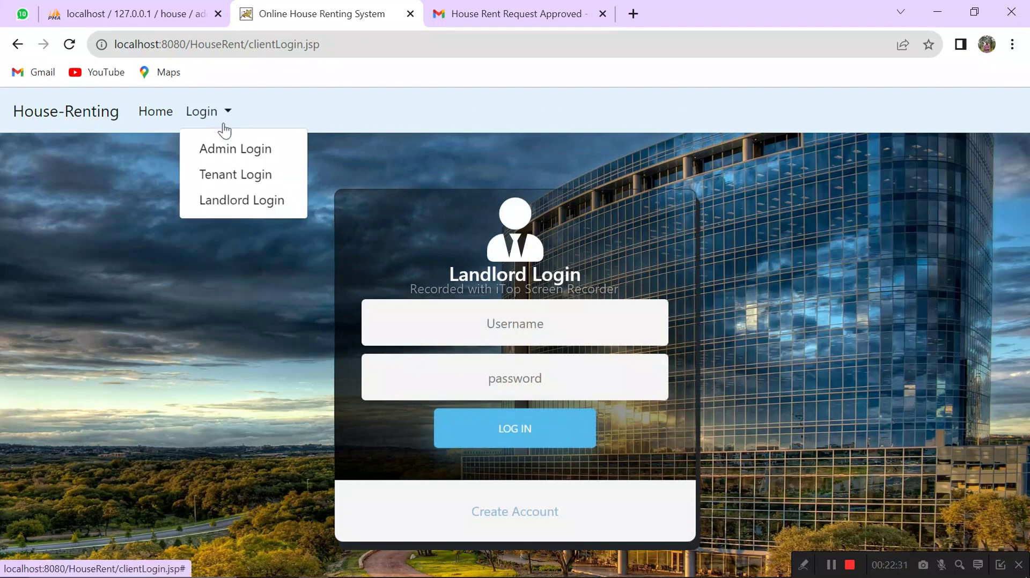
{"action": "left_click", "coordinate": [254, 175]}
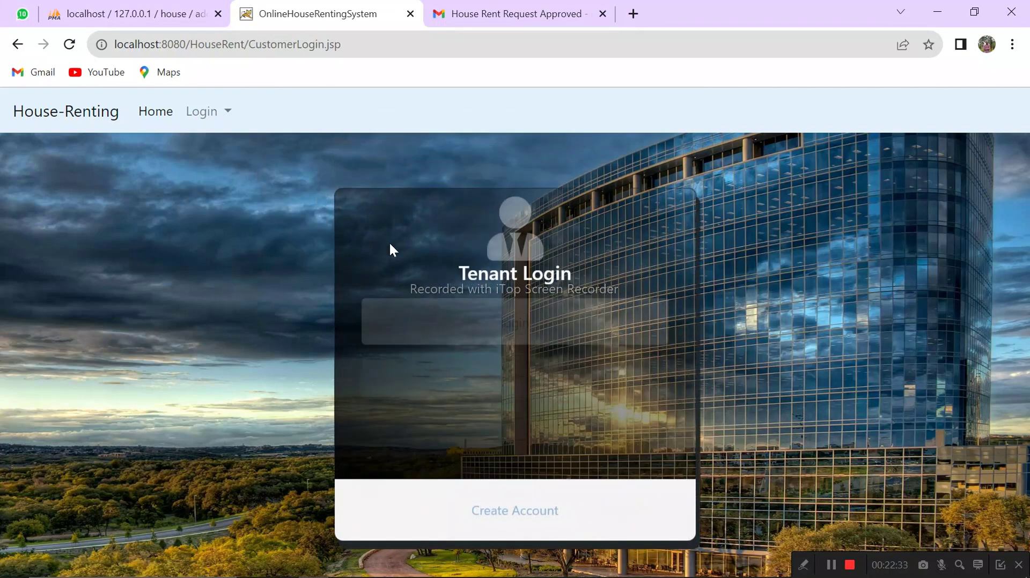
{"action": "left_click", "coordinate": [513, 311]}
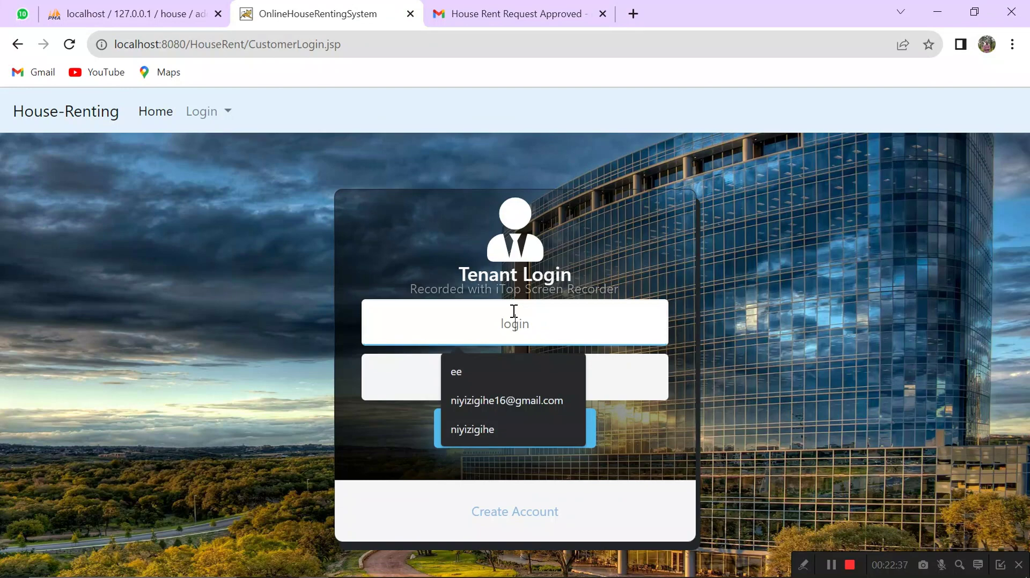
{"action": "type", "text": "niyizigihe"}
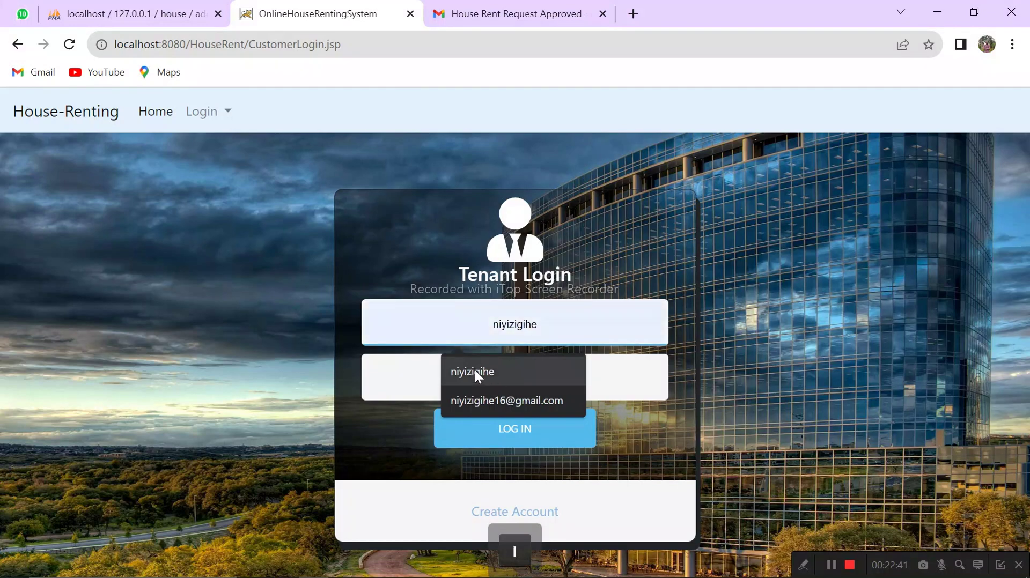
{"action": "left_click", "coordinate": [475, 370]}
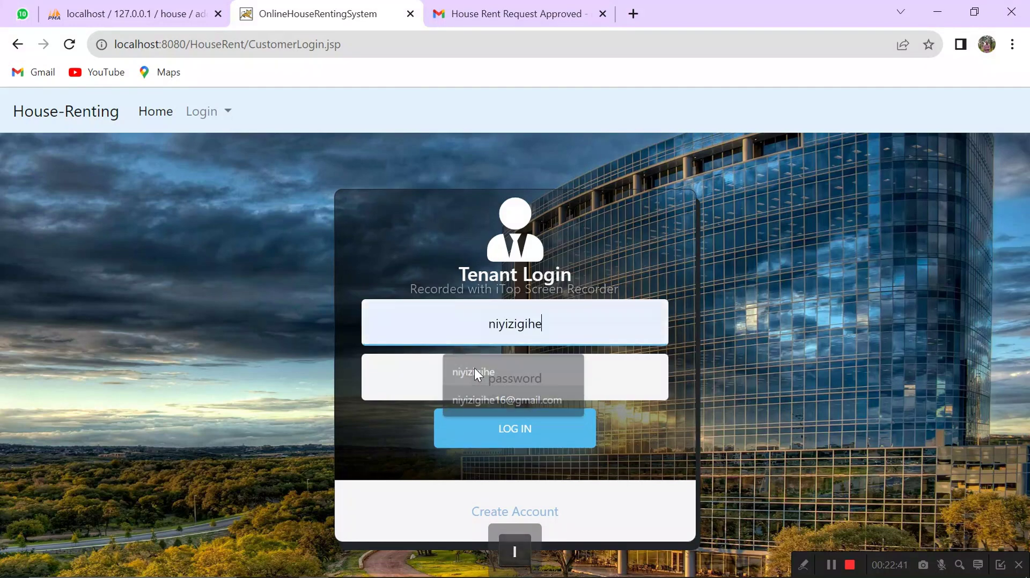
{"action": "left_click", "coordinate": [493, 374]}
{"action": "type", "text": "123"}
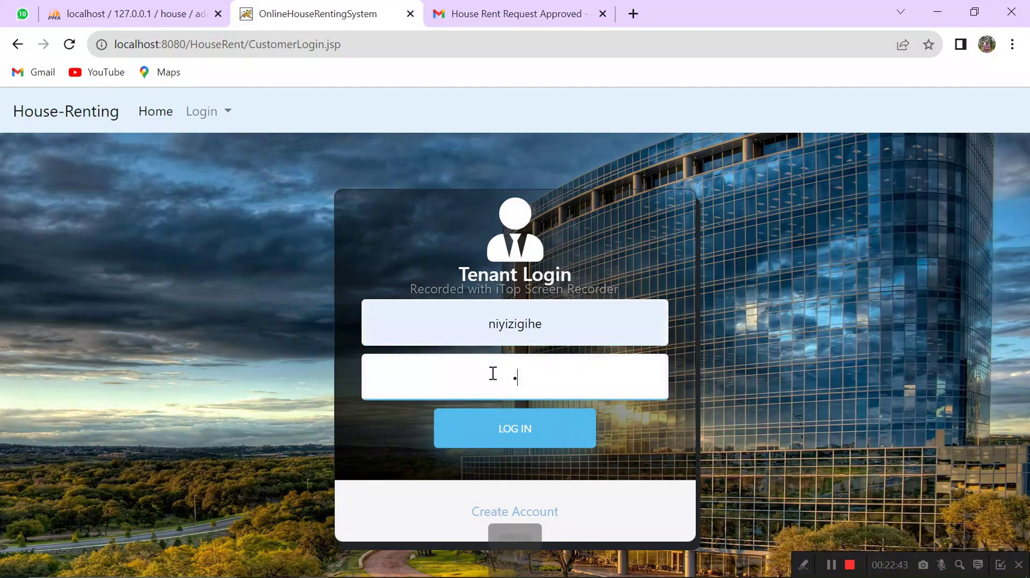
{"action": "key", "text": "Return"}
{"action": "key", "text": "Return"}
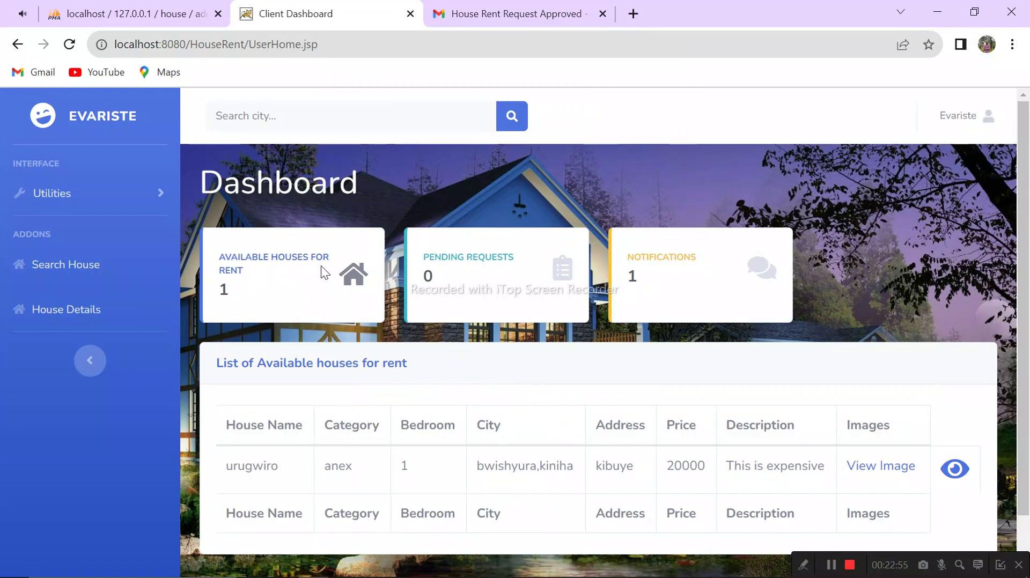
{"action": "left_click", "coordinate": [494, 19]}
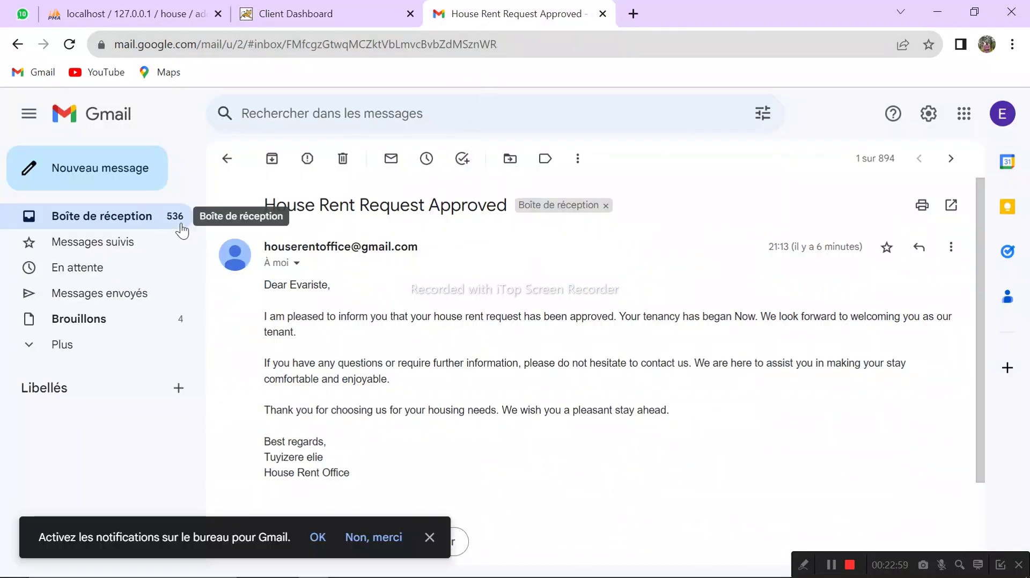
Step: Reload the tenant's Gmail page to check for new mail, then return to the Client Dashboard
{"action": "key", "text": "XF86AudioRaiseVolume"}
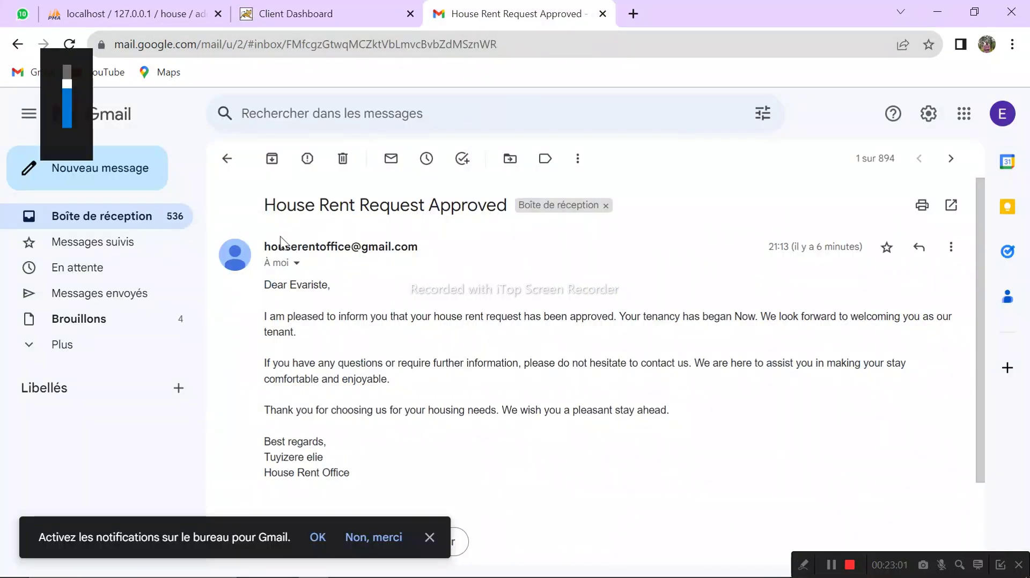
{"action": "left_click", "coordinate": [69, 44]}
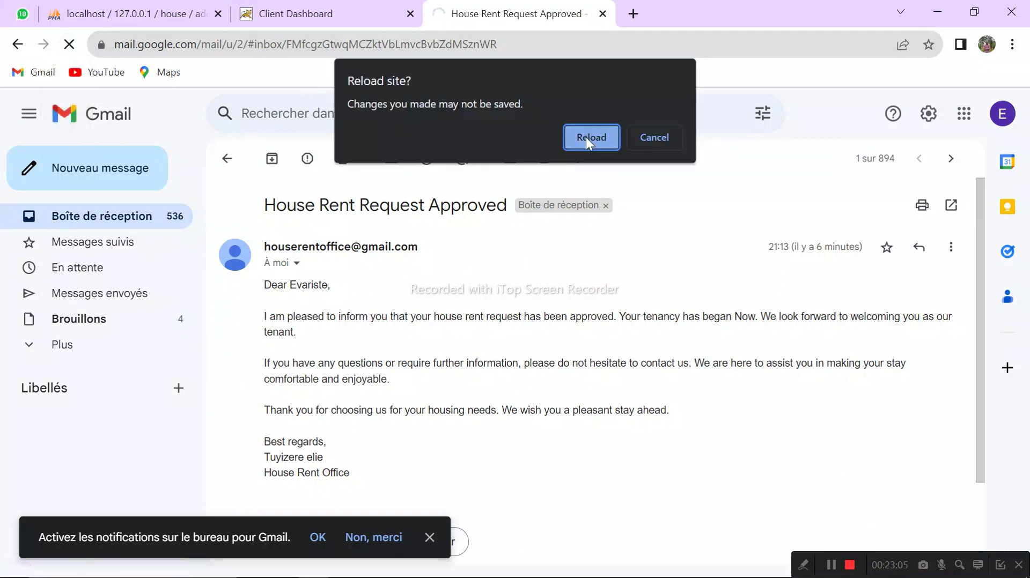
{"action": "left_click", "coordinate": [586, 138]}
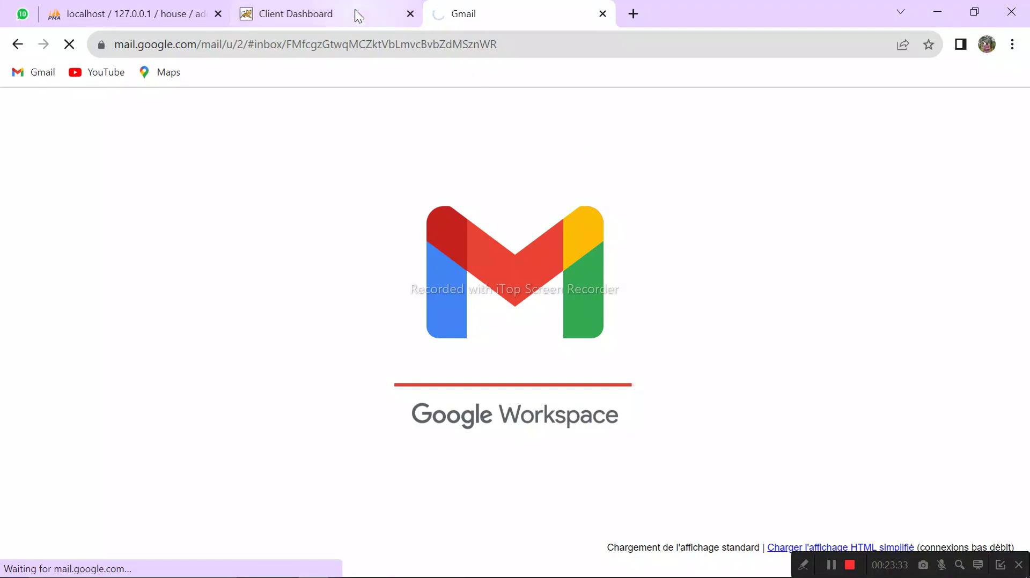
{"action": "left_click", "coordinate": [339, 8]}
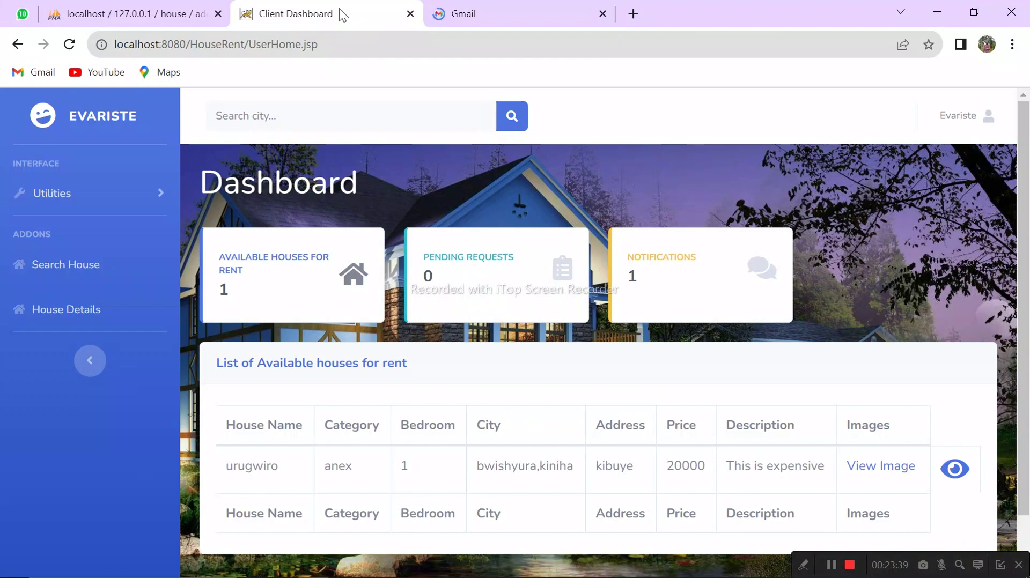
Step: Log the tenant out, open the Admin Login page, and go back to the approval email
{"action": "left_click", "coordinate": [976, 124]}
{"action": "left_click", "coordinate": [932, 200]}
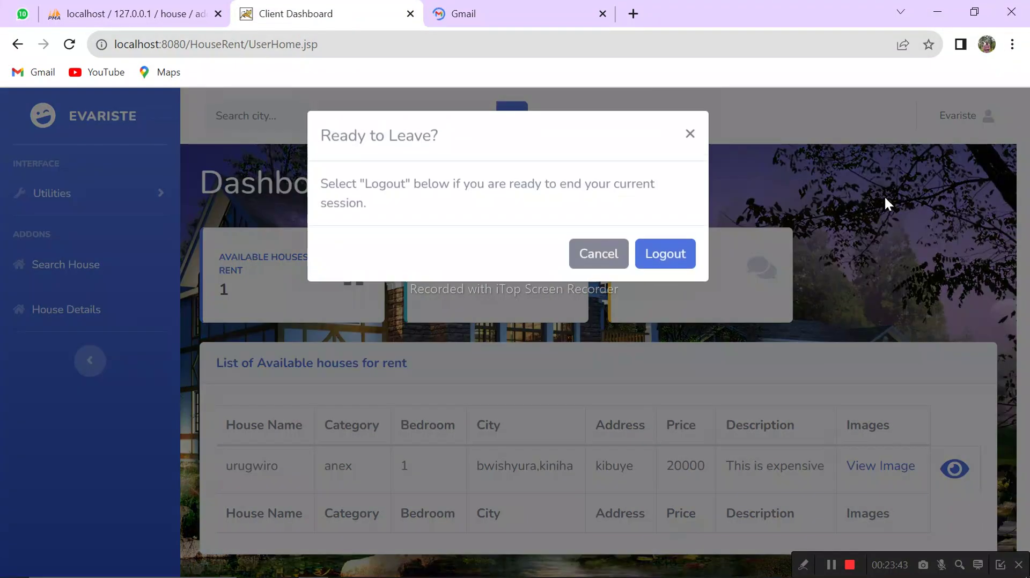
{"action": "left_click", "coordinate": [680, 265]}
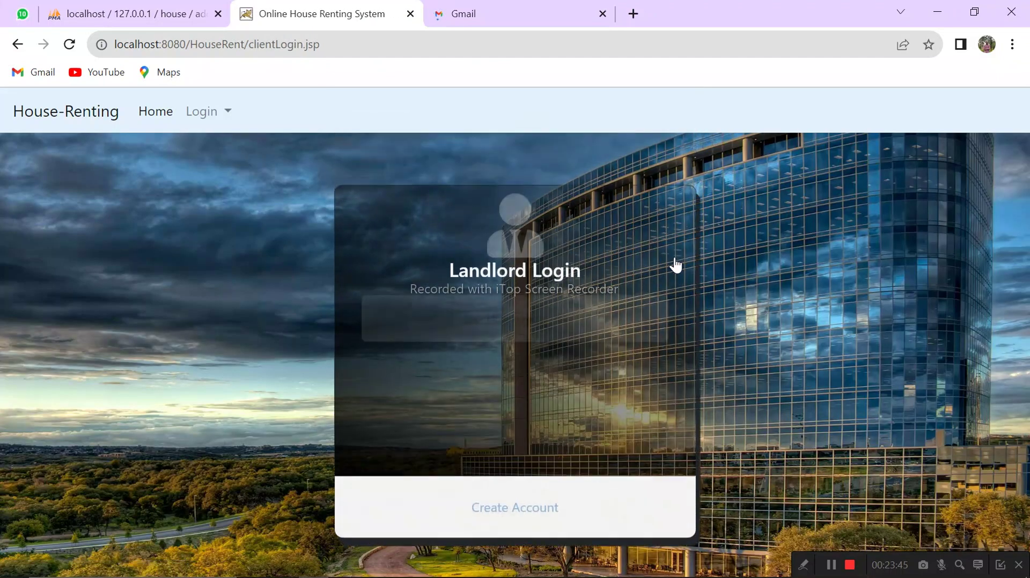
{"action": "left_click", "coordinate": [228, 114]}
{"action": "left_click", "coordinate": [244, 144]}
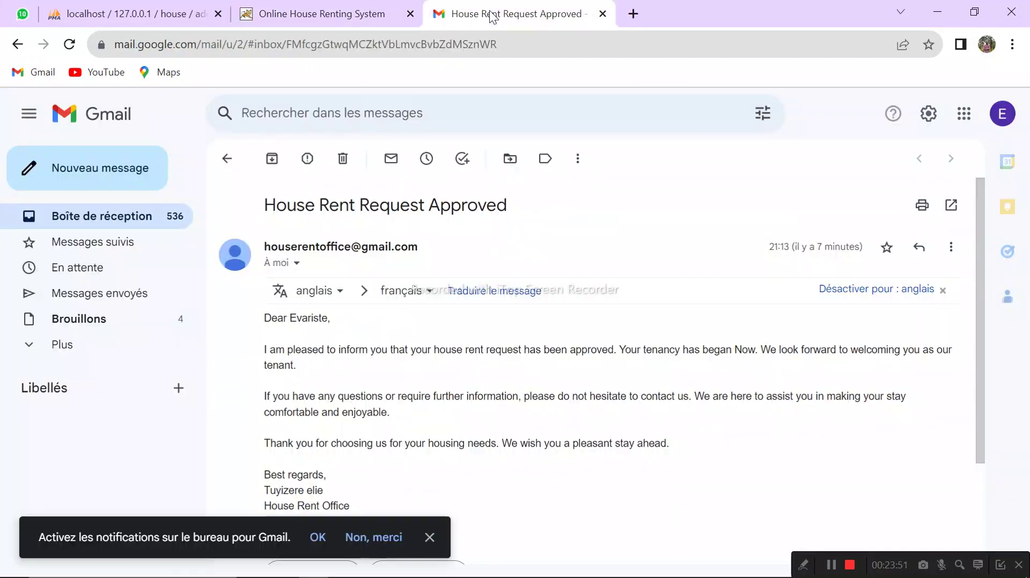
{"action": "left_click", "coordinate": [491, 14]}
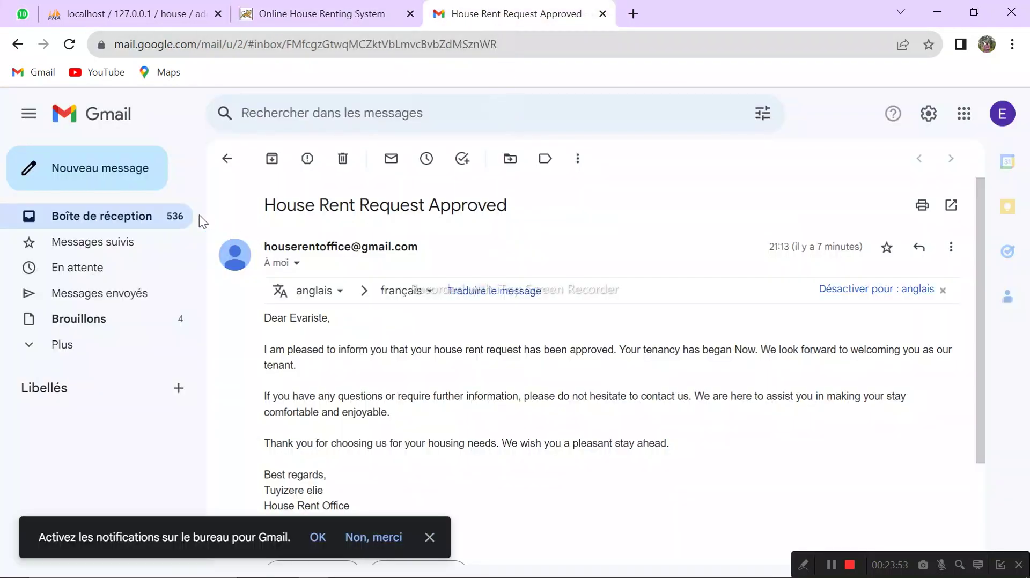
Step: Return to the inbox and open the 'Vacating House' email
{"action": "left_click", "coordinate": [226, 159]}
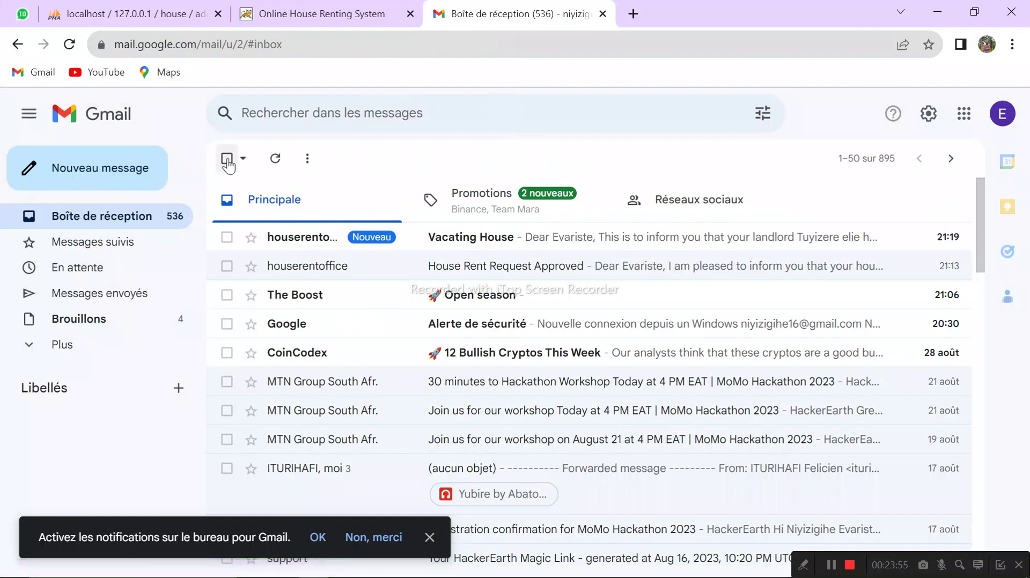
{"action": "left_click", "coordinate": [479, 249]}
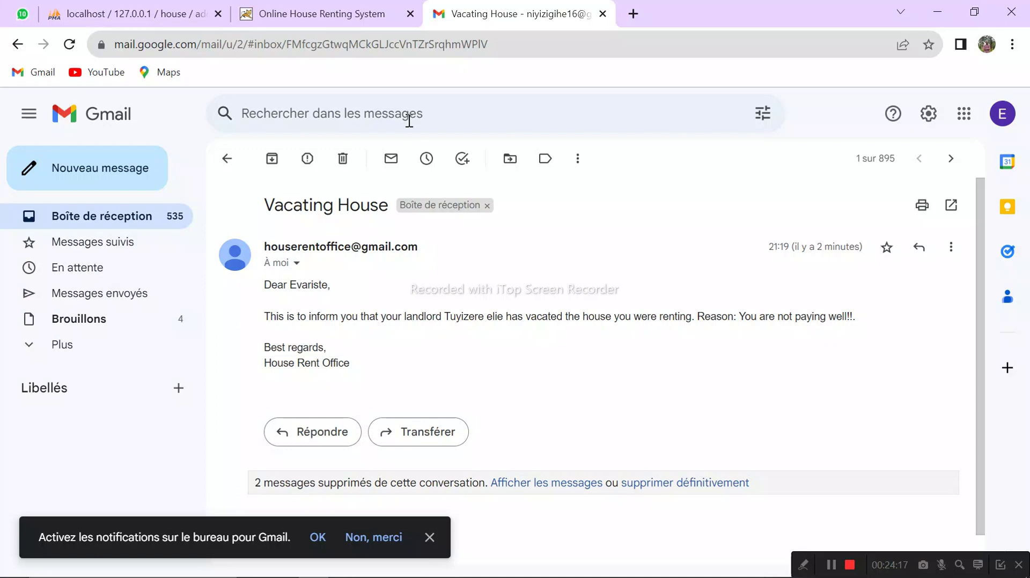
Step: Log in on the admin page with the admin username and password, dismissing the success alert
{"action": "left_click", "coordinate": [303, 13]}
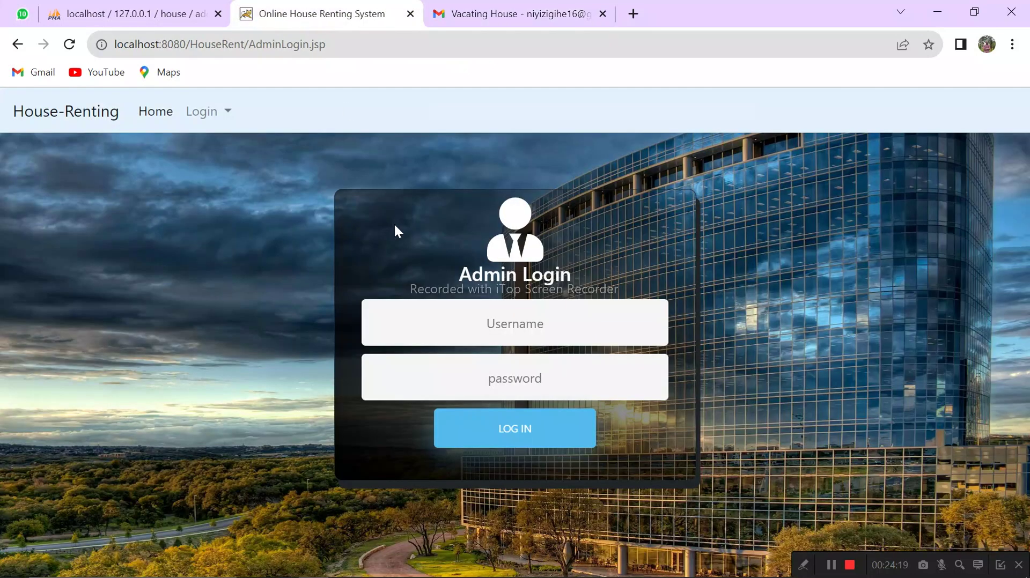
{"action": "left_click", "coordinate": [492, 326]}
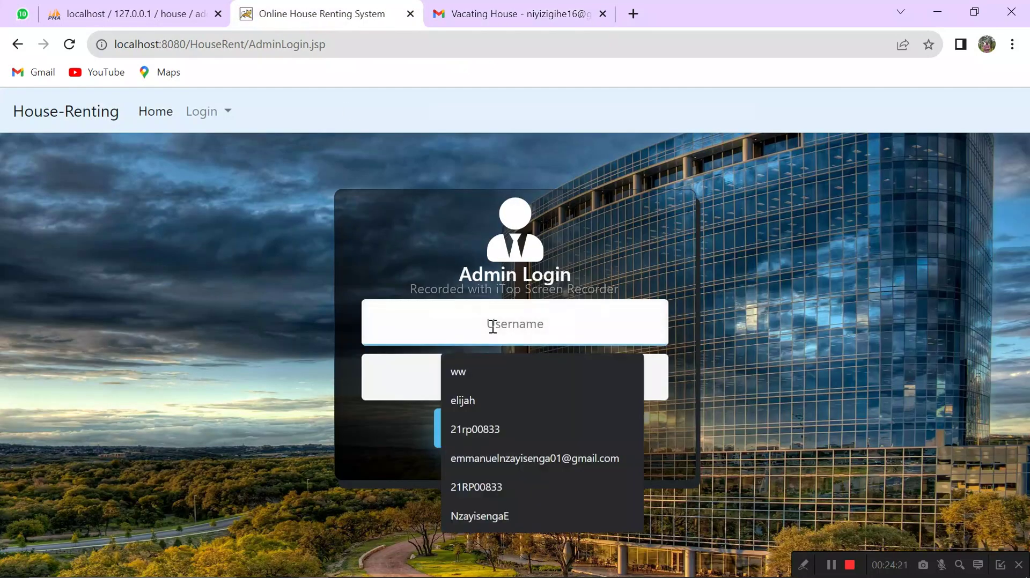
{"action": "type", "text": "admin"}
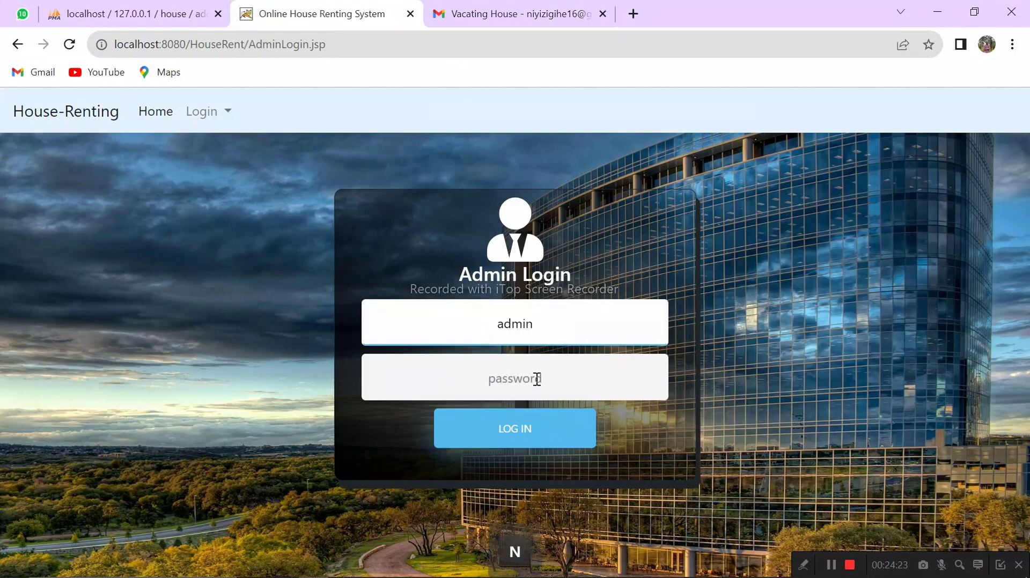
{"action": "left_click", "coordinate": [537, 380]}
{"action": "type", "text": "admi"}
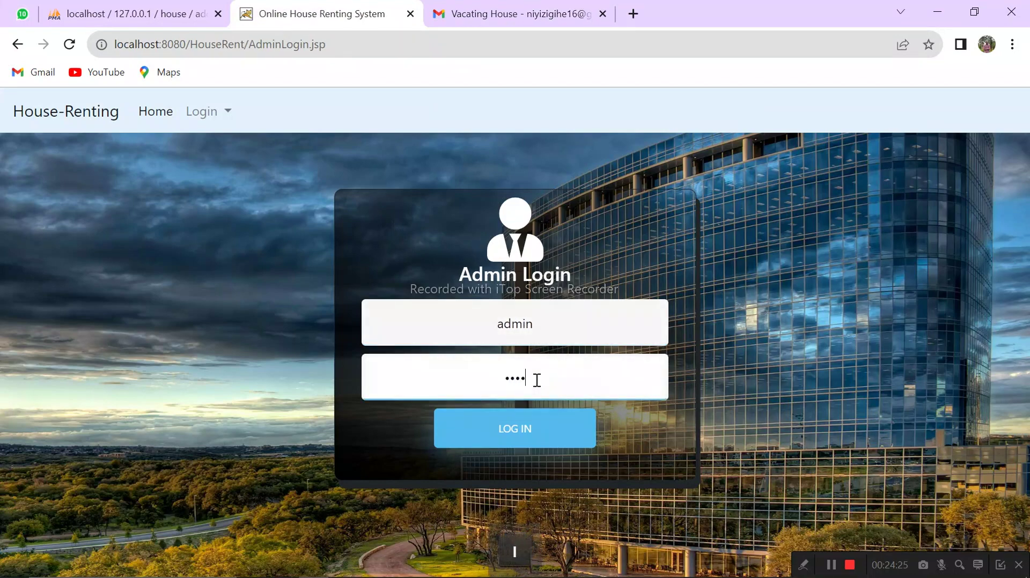
{"action": "type", "text": "n"}
{"action": "left_click", "coordinate": [519, 429]}
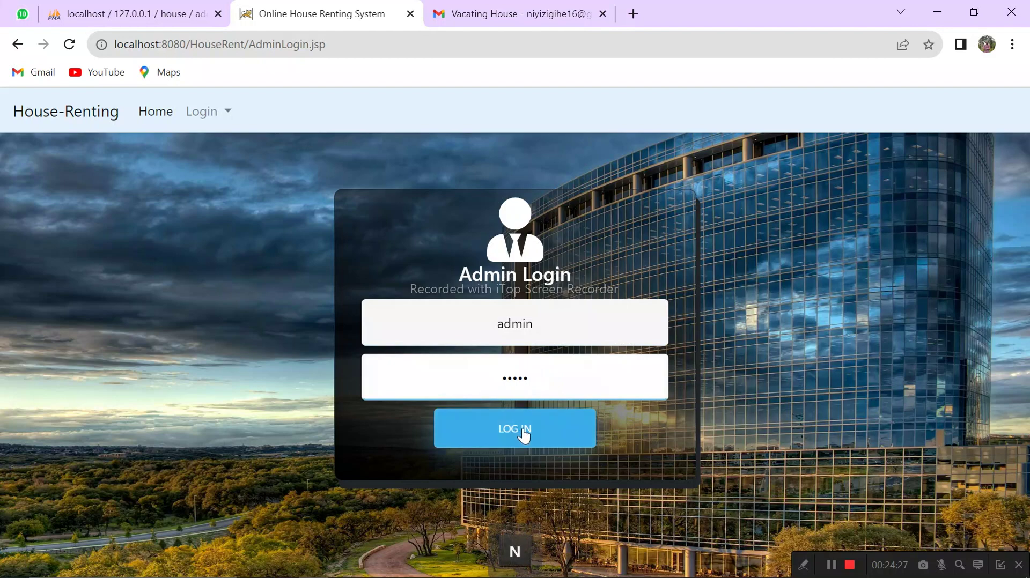
{"action": "key", "text": "Return"}
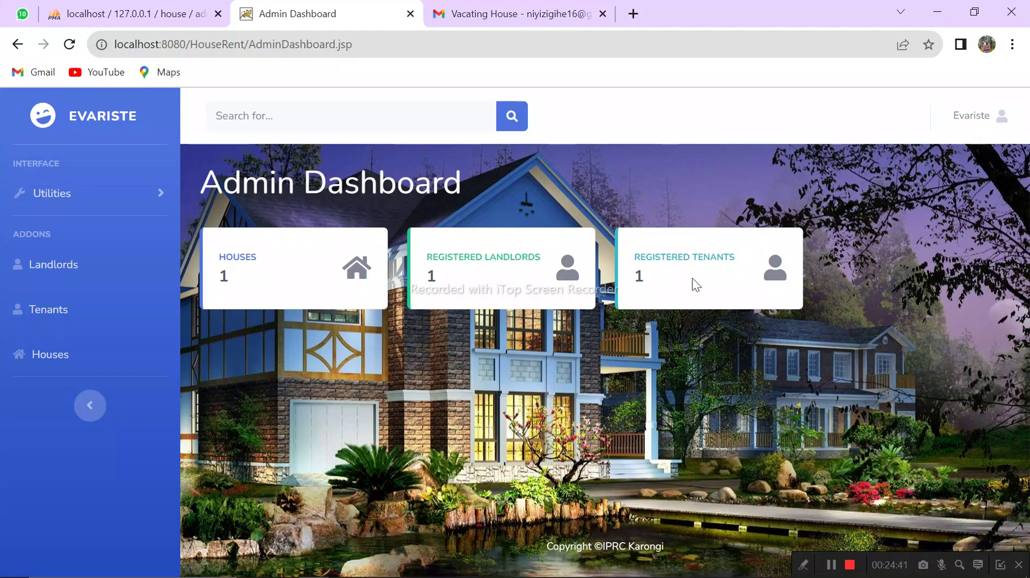
Step: Review the Landlords, Tenants and Houses lists, ending on urugwiro at 20000 RWF, Available
{"action": "left_click", "coordinate": [65, 266]}
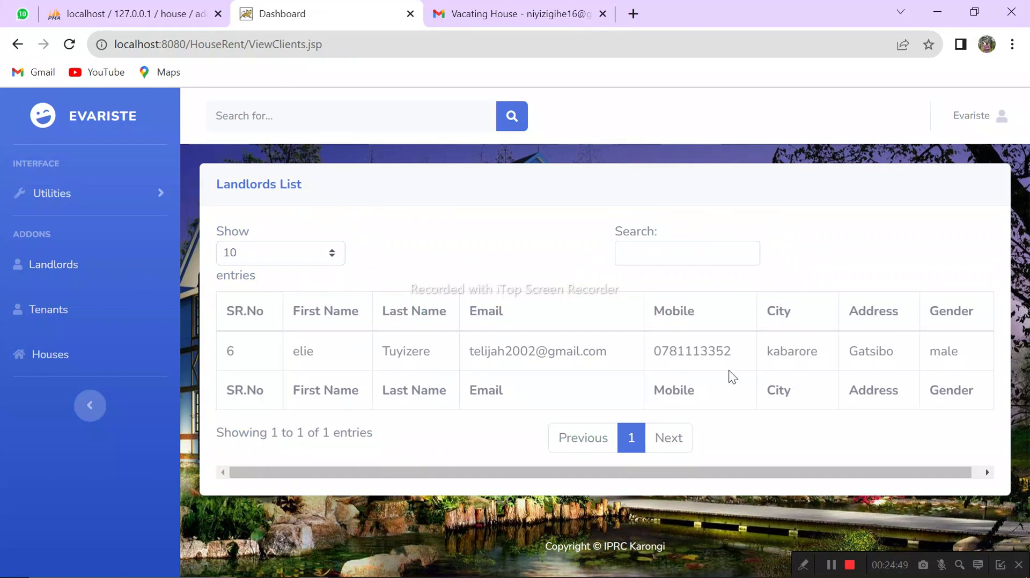
{"action": "left_click", "coordinate": [55, 314]}
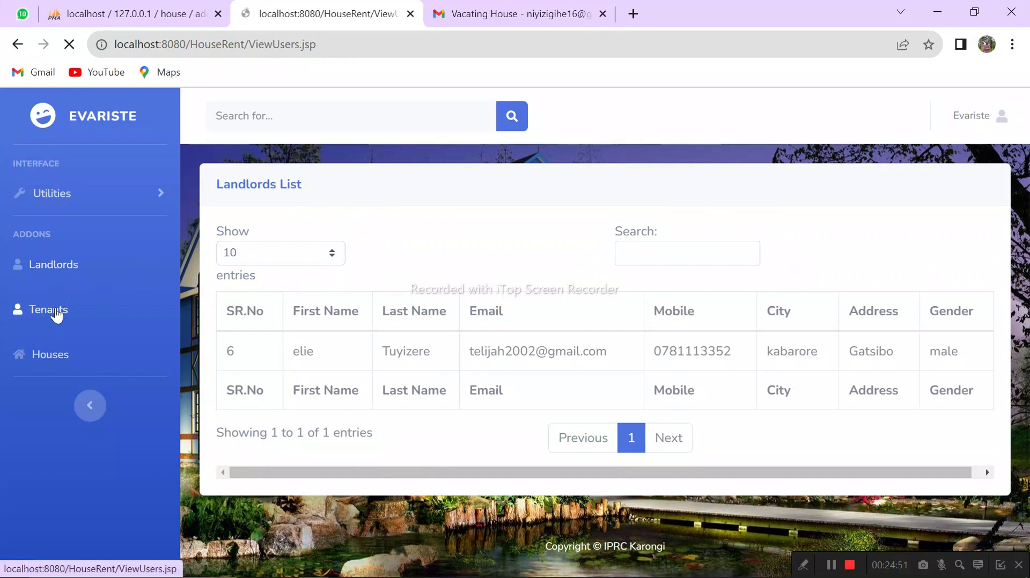
{"action": "left_click", "coordinate": [57, 356]}
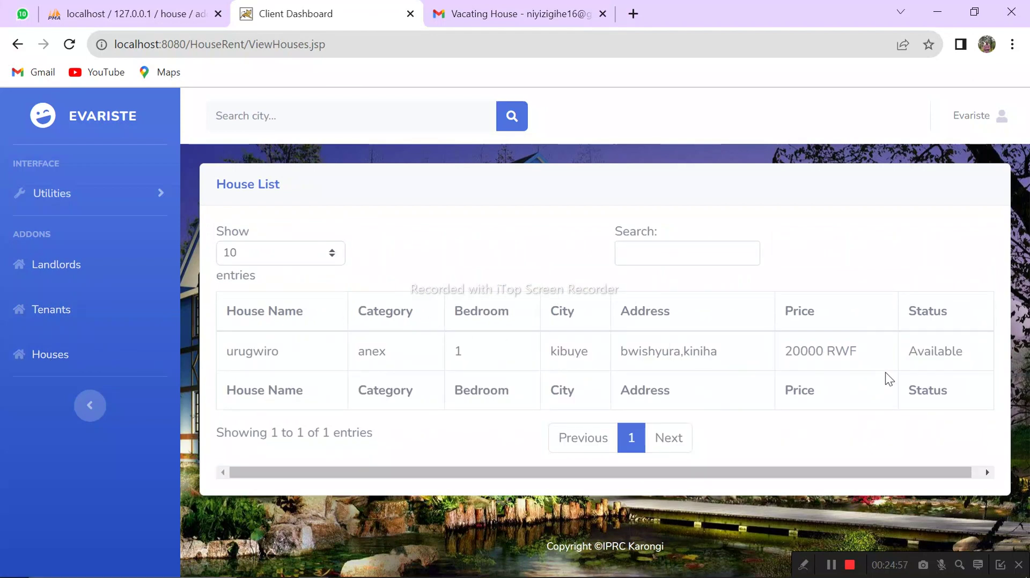
Step: Log out of the admin account and confirm ending the session
{"action": "left_click", "coordinate": [996, 116]}
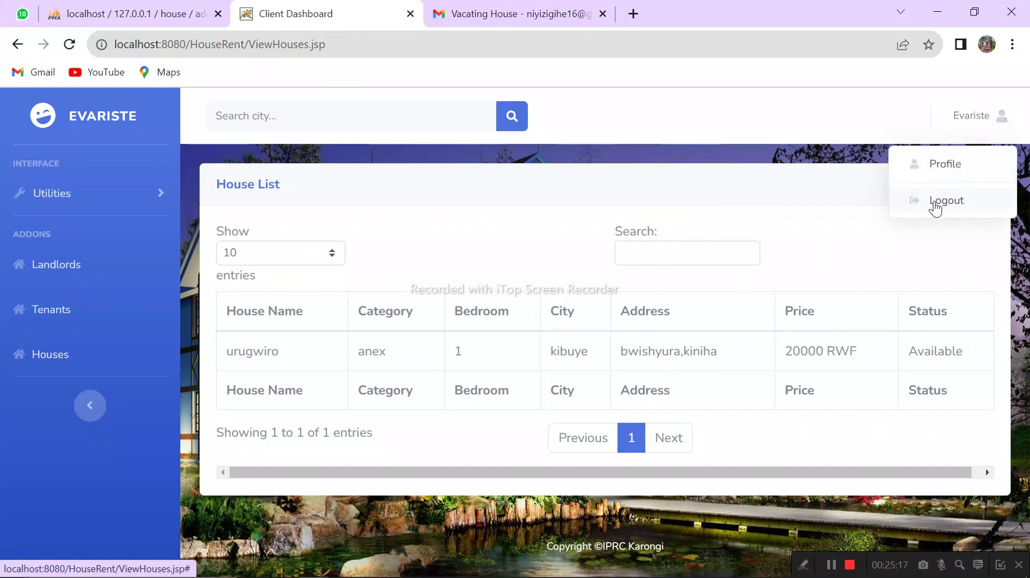
{"action": "left_click", "coordinate": [935, 203]}
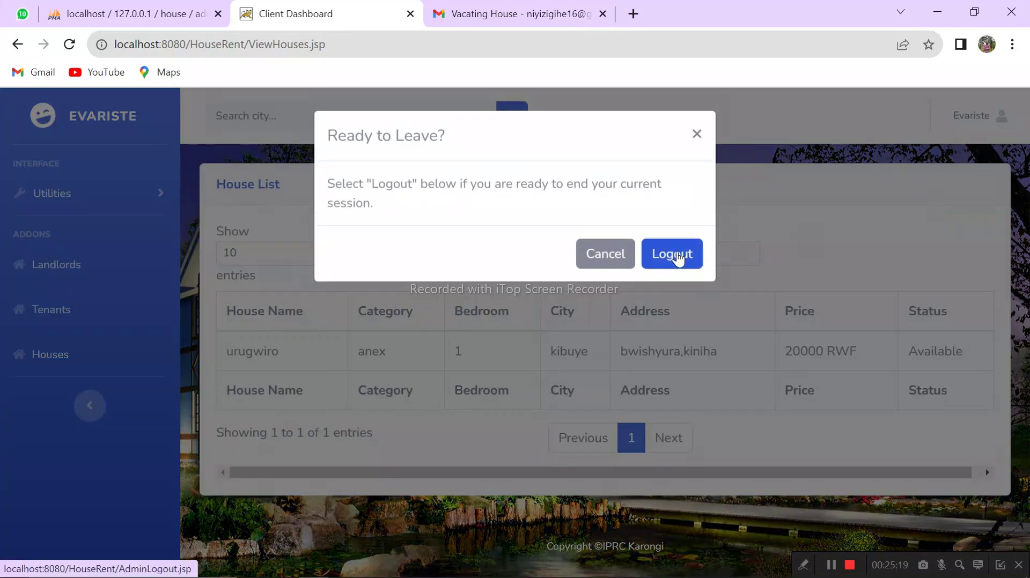
{"action": "left_click", "coordinate": [677, 258]}
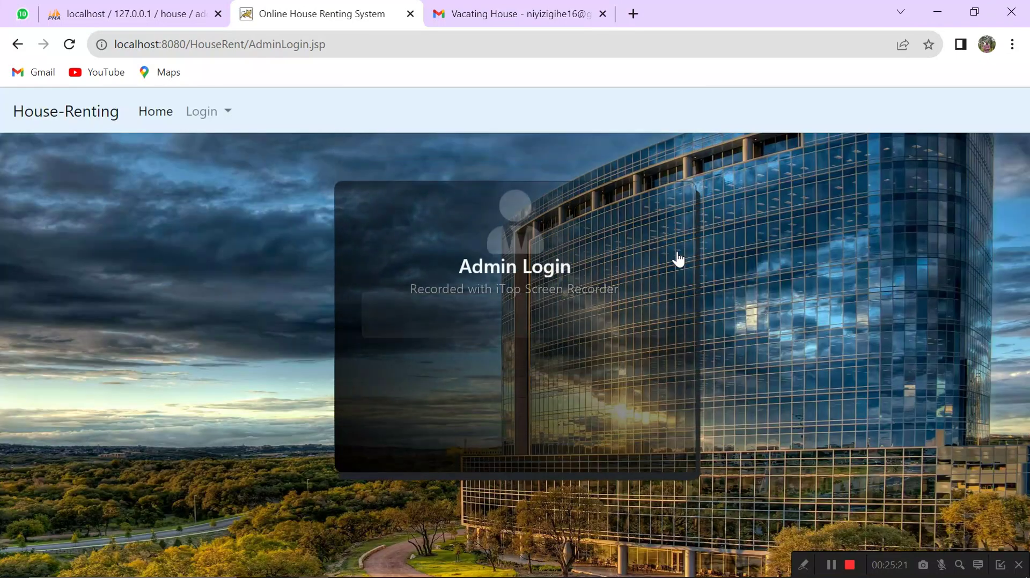